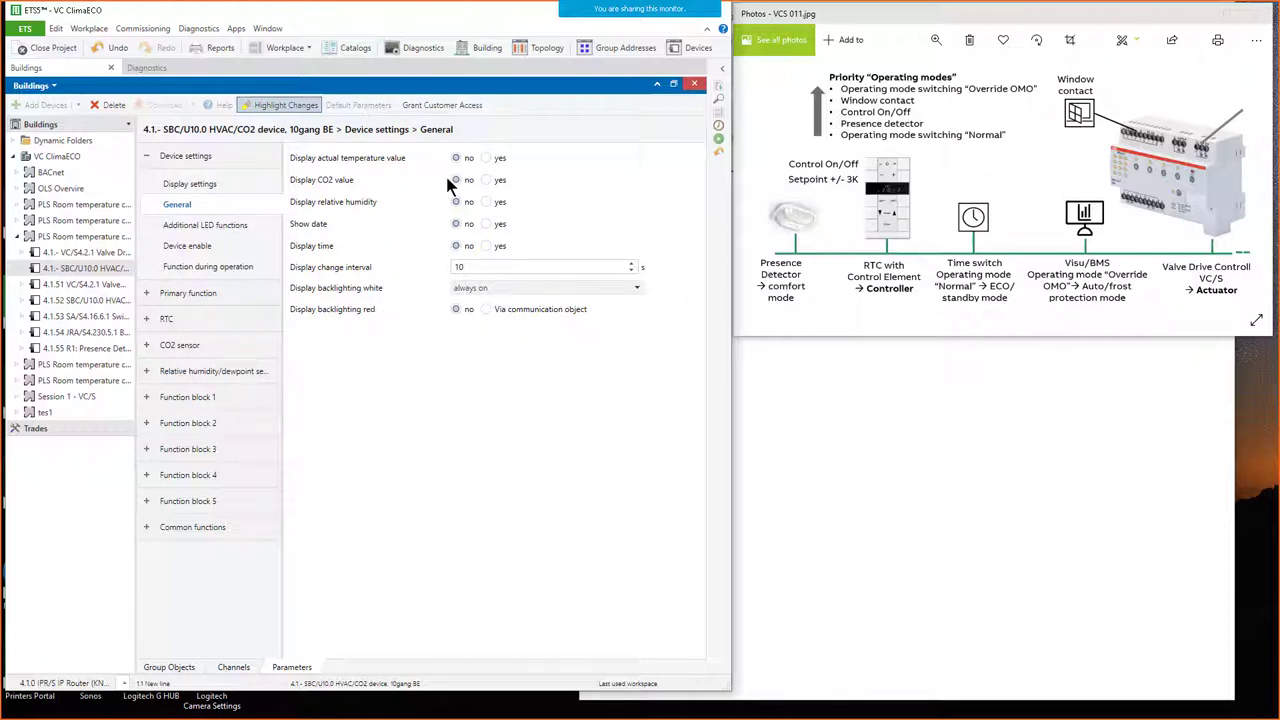
# Step: Enable the display of the actual temperature value in the general device settings of the HVAC/CO2 device
pyautogui.click(492, 158)
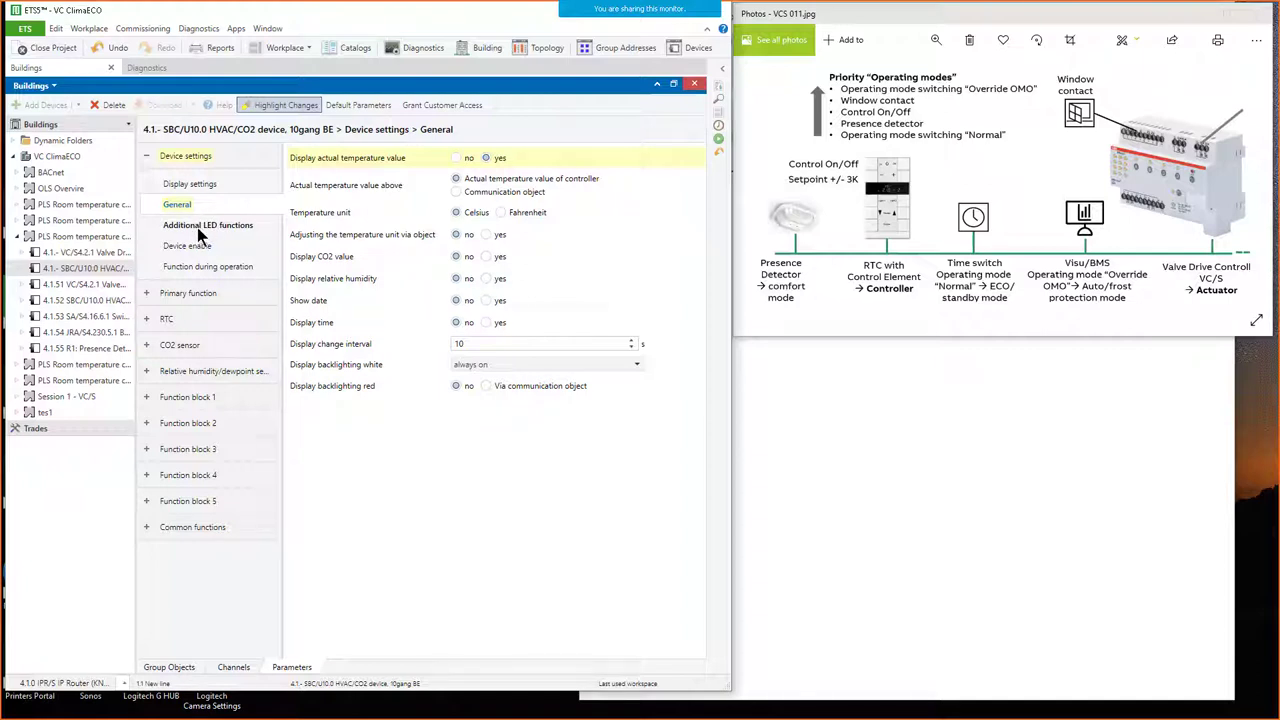
pyautogui.click(149, 160)
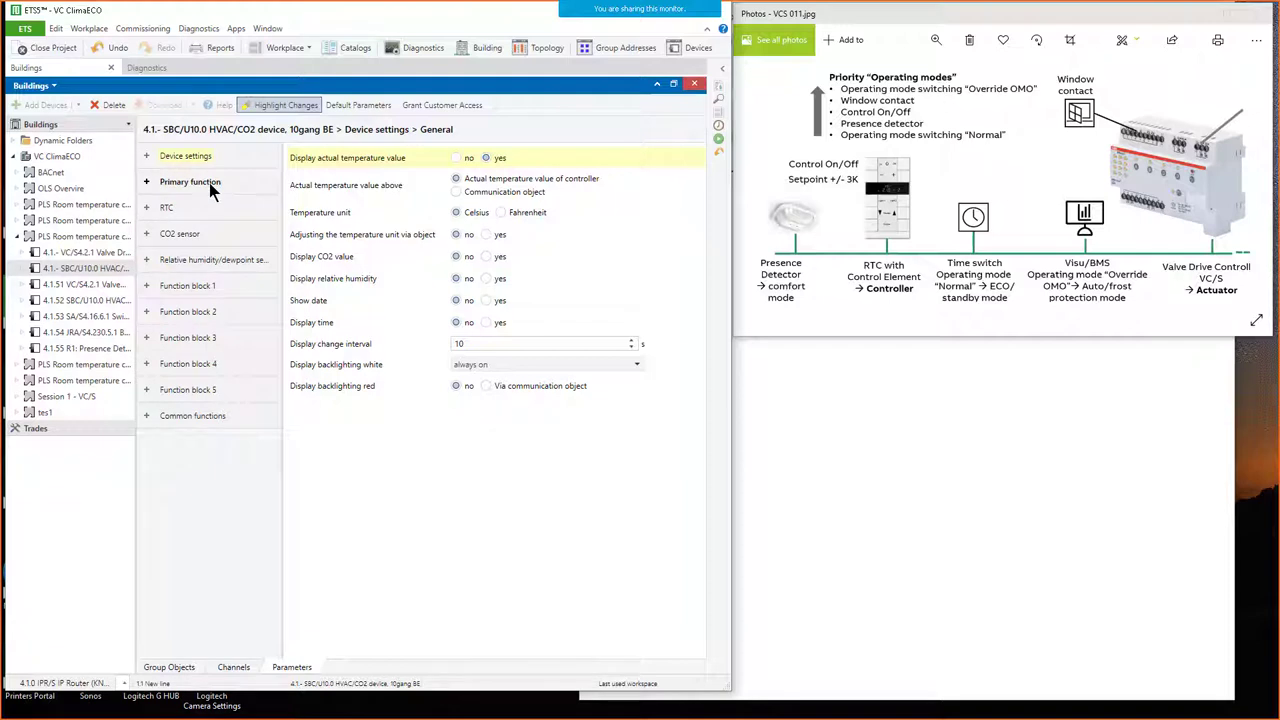
# Step: In the RTC general settings, choose Single device, the Heating control function and Comfort as the operating mode after reset
pyautogui.click(169, 208)
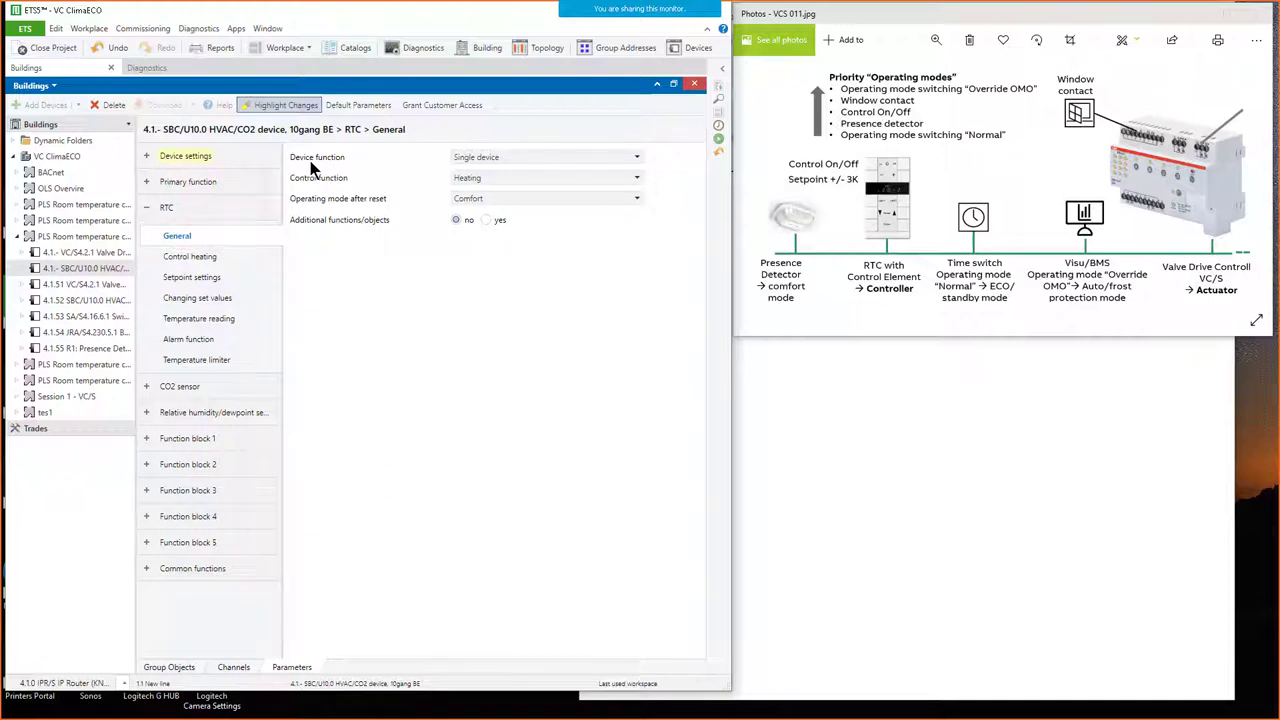
pyautogui.click(481, 158)
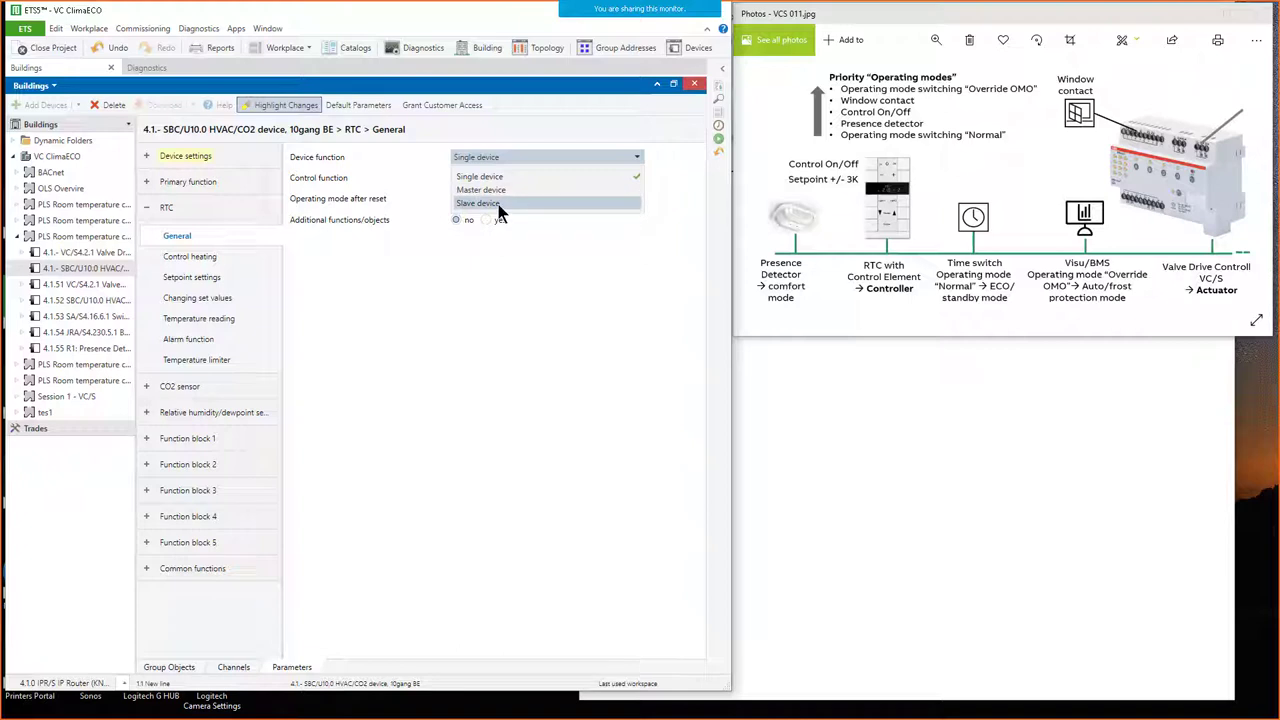
pyautogui.click(548, 178)
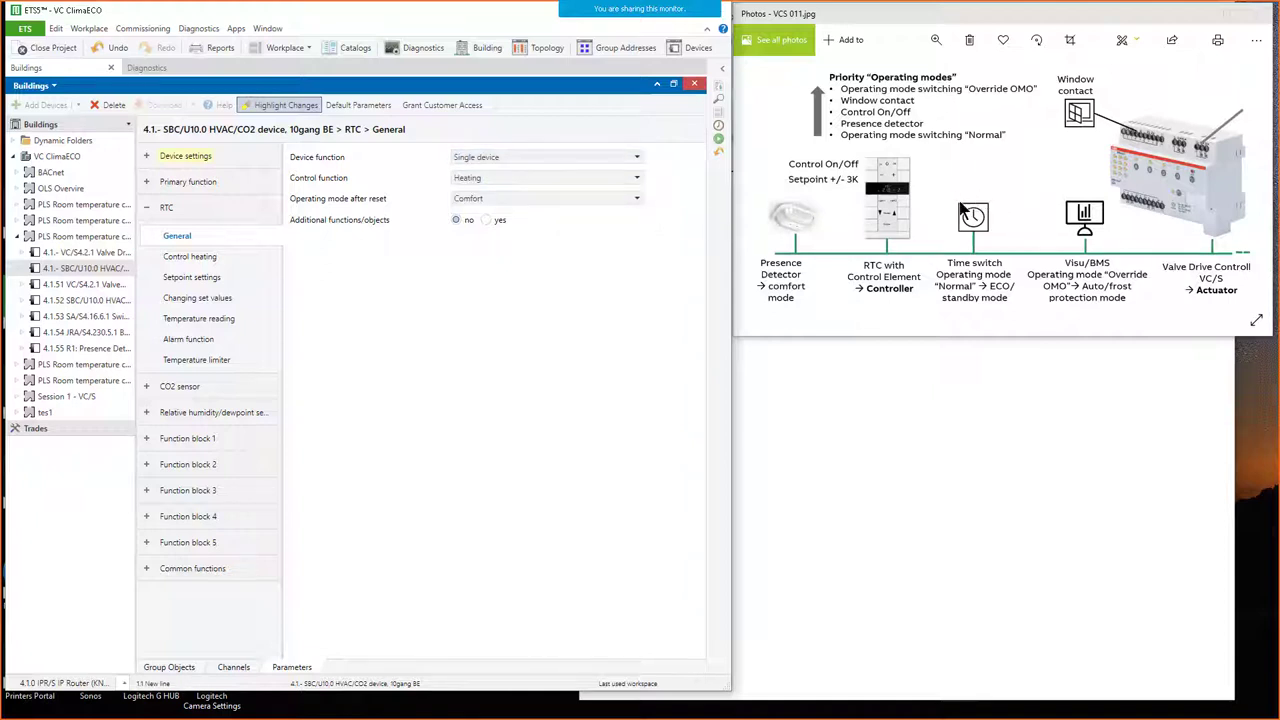
pyautogui.click(481, 178)
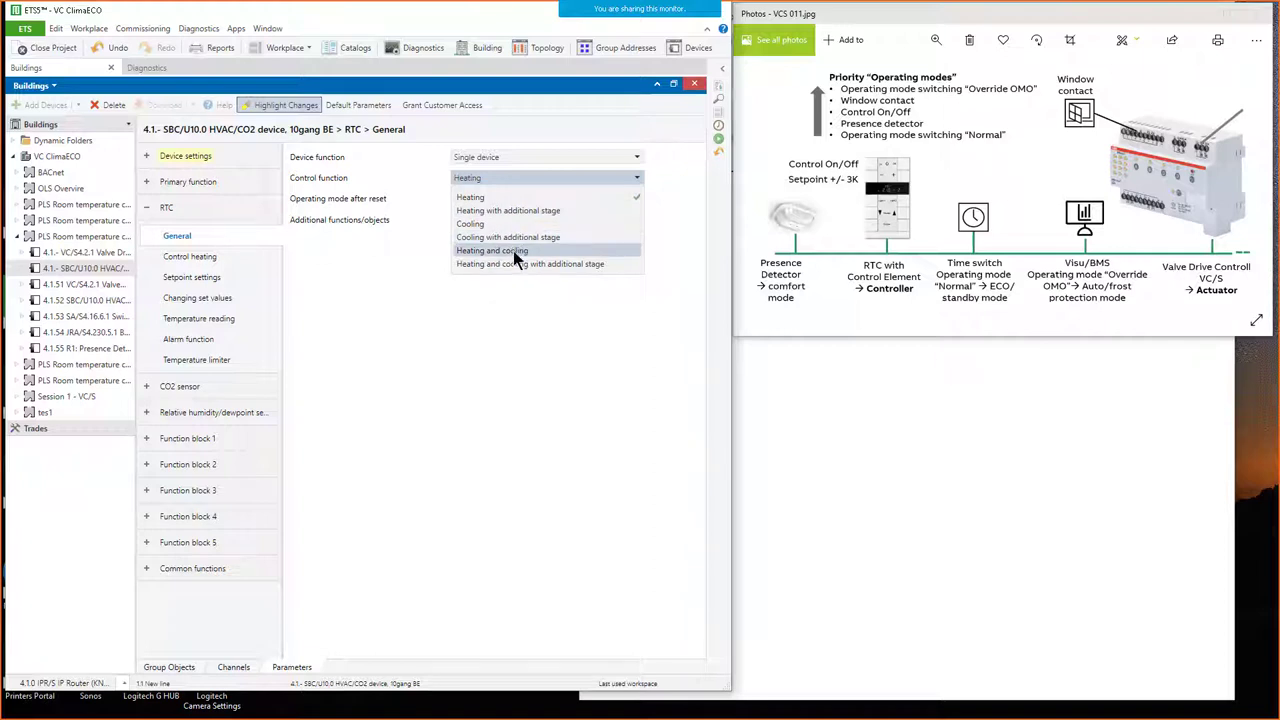
pyautogui.click(494, 197)
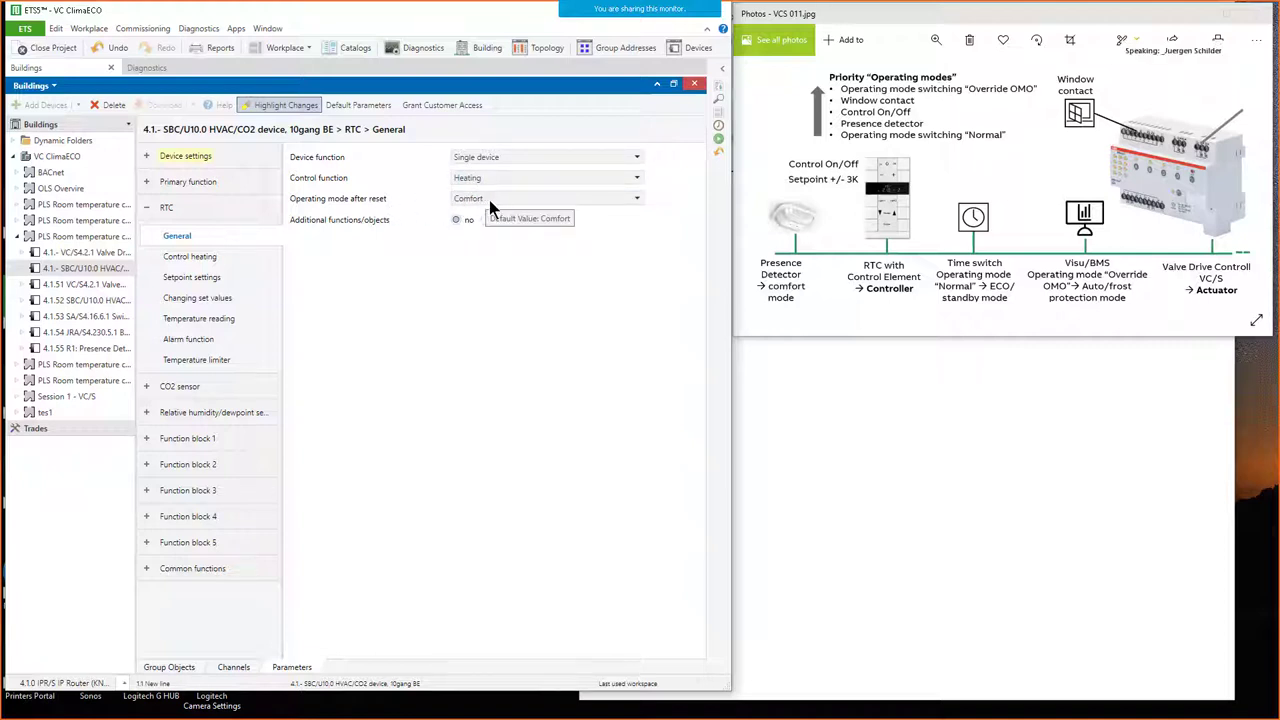
pyautogui.click(490, 200)
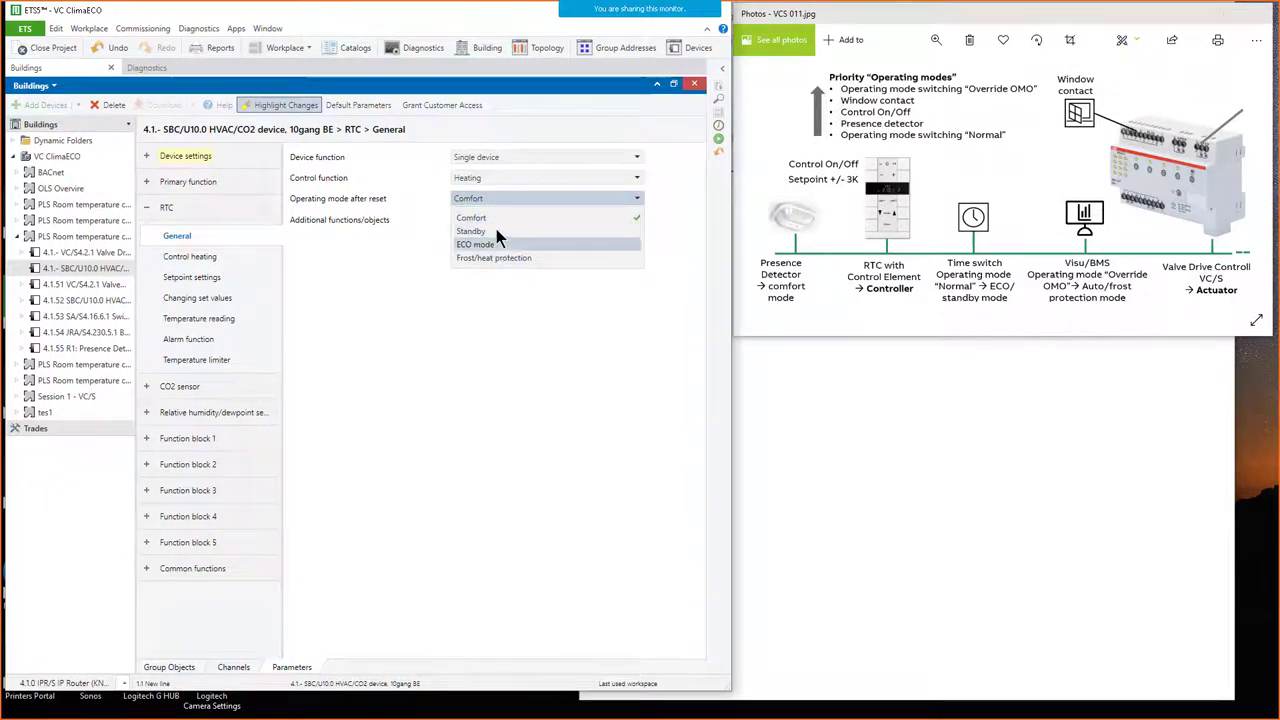
pyautogui.click(498, 218)
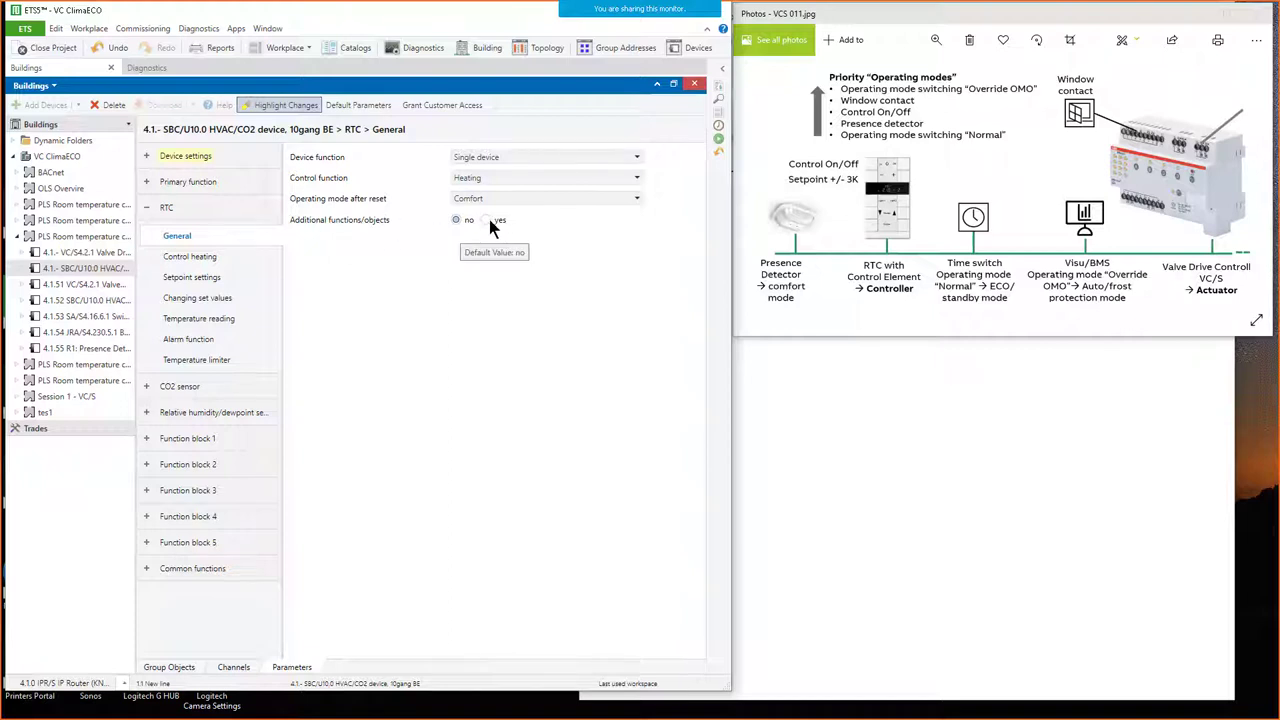
# Step: Enable the RTC's additional functions/objects and activate the 'Current HVAC operating mode' object
pyautogui.click(489, 219)
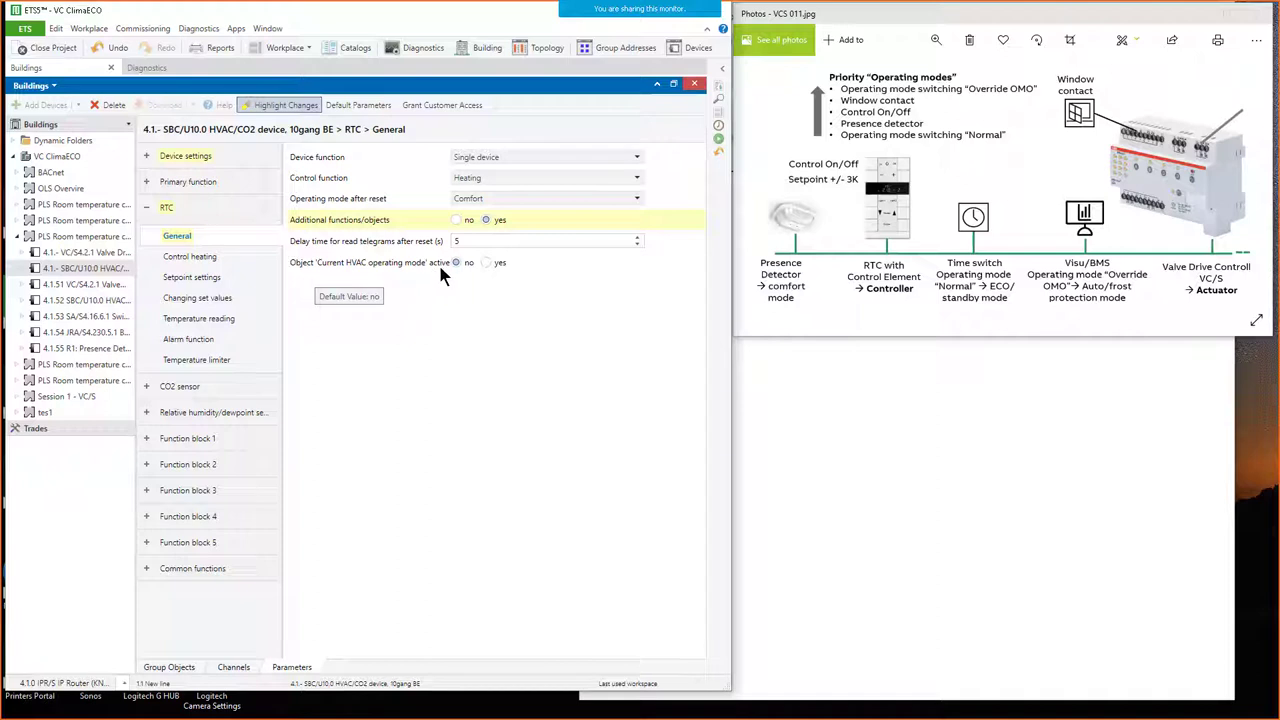
pyautogui.click(493, 264)
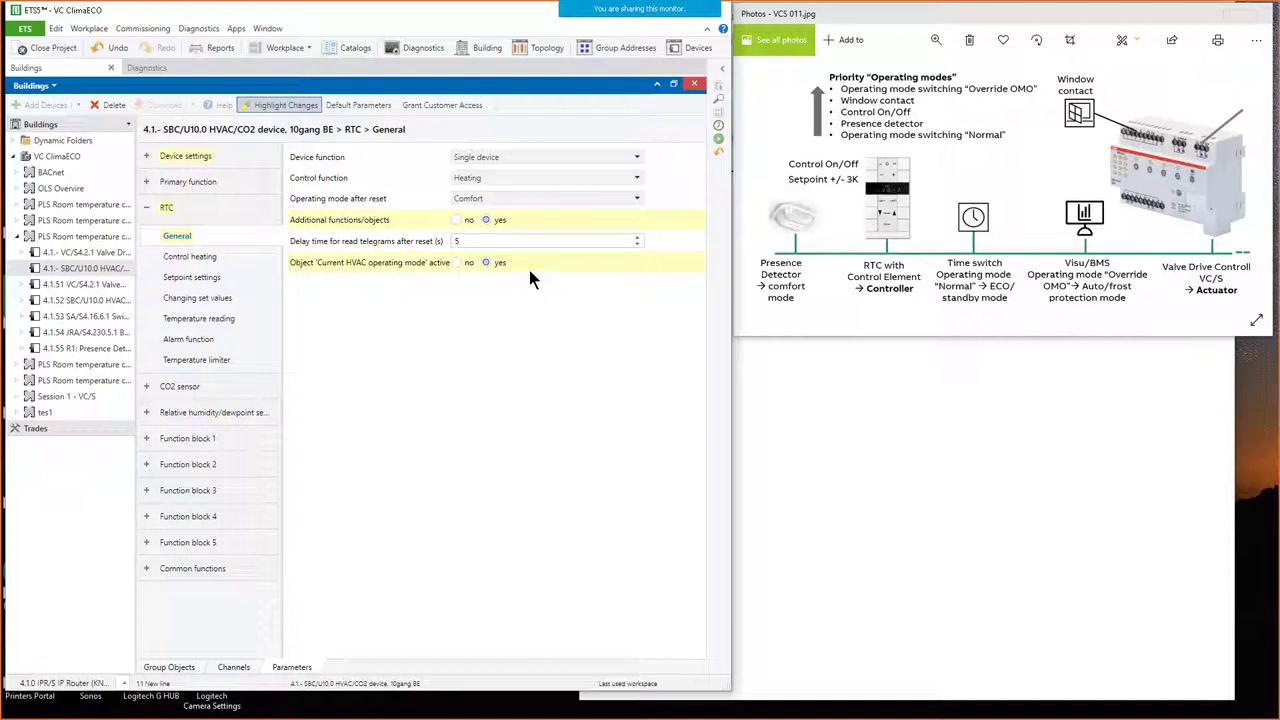
# Step: Set the heating control value type to PI continuous, 0-100%, and enable the extended settings for the convector heating type
pyautogui.click(230, 257)
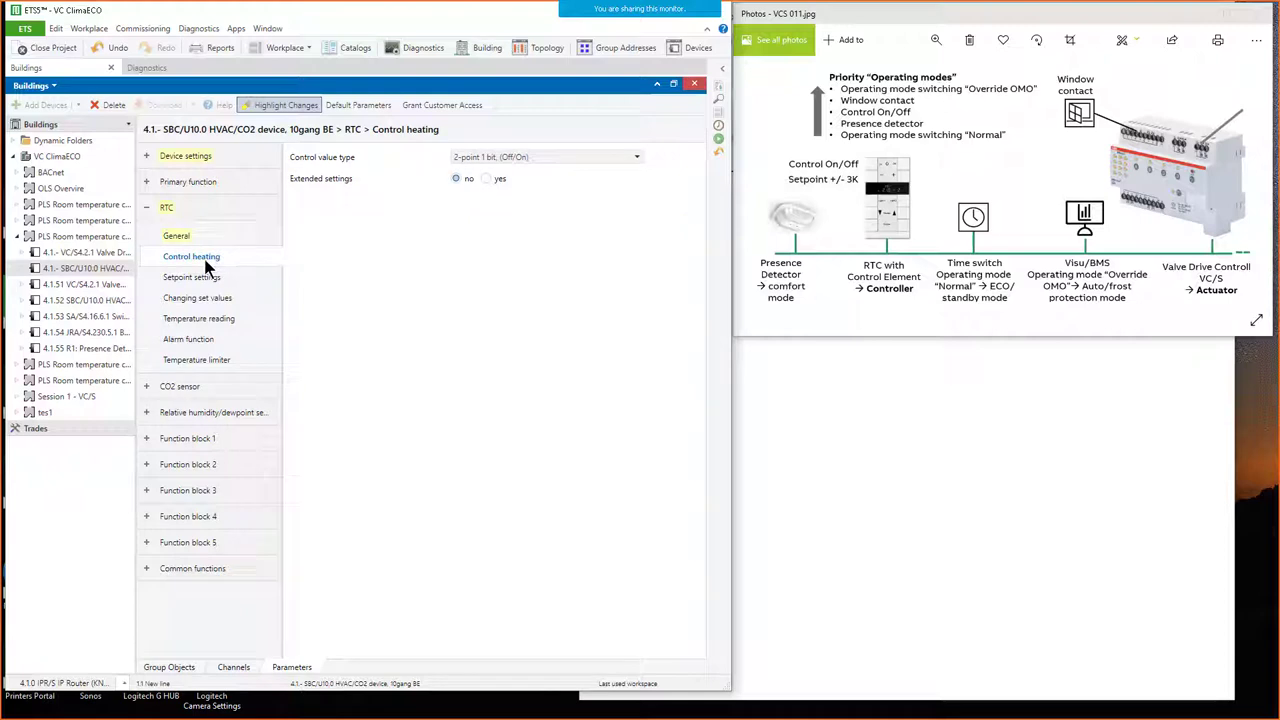
pyautogui.click(580, 157)
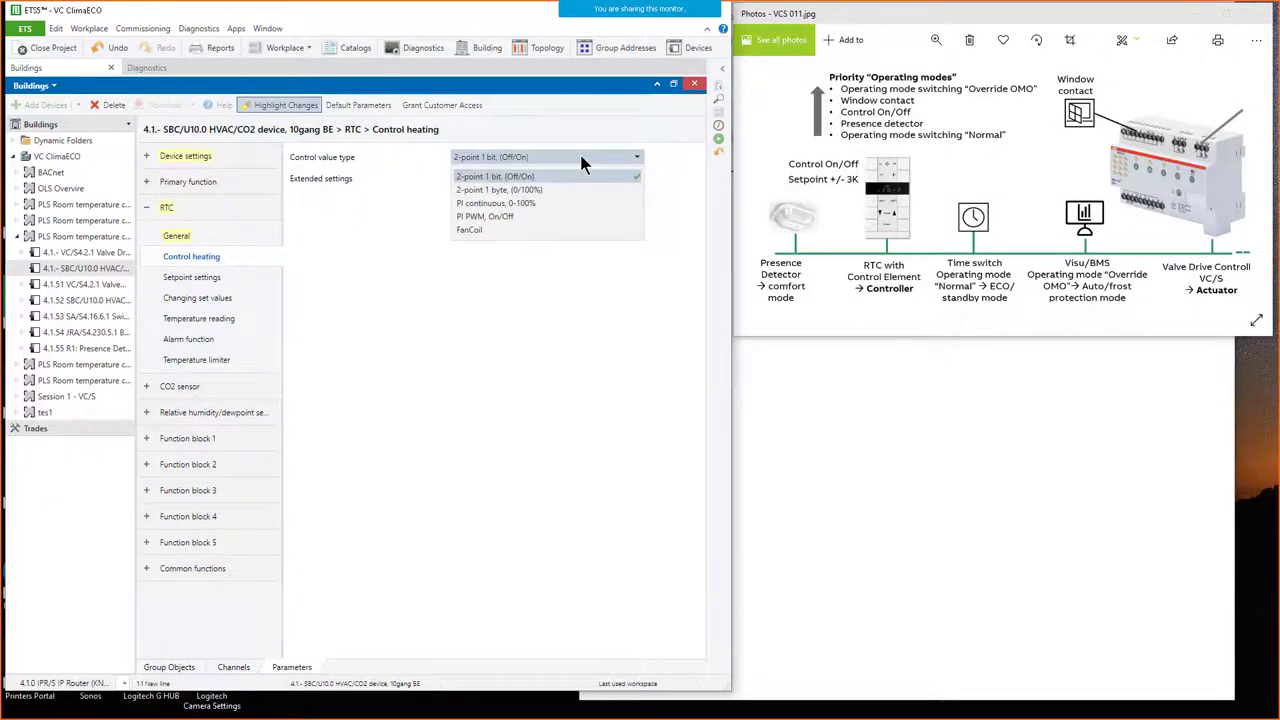
pyautogui.click(543, 204)
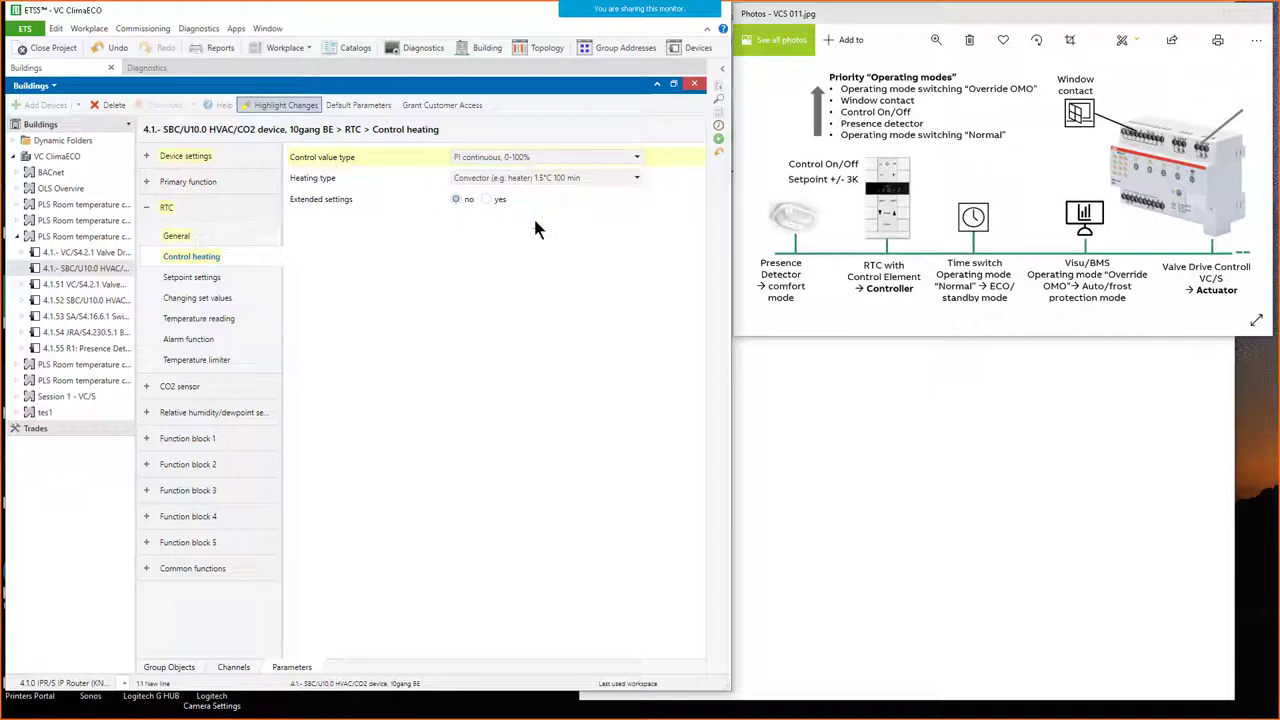
pyautogui.click(566, 182)
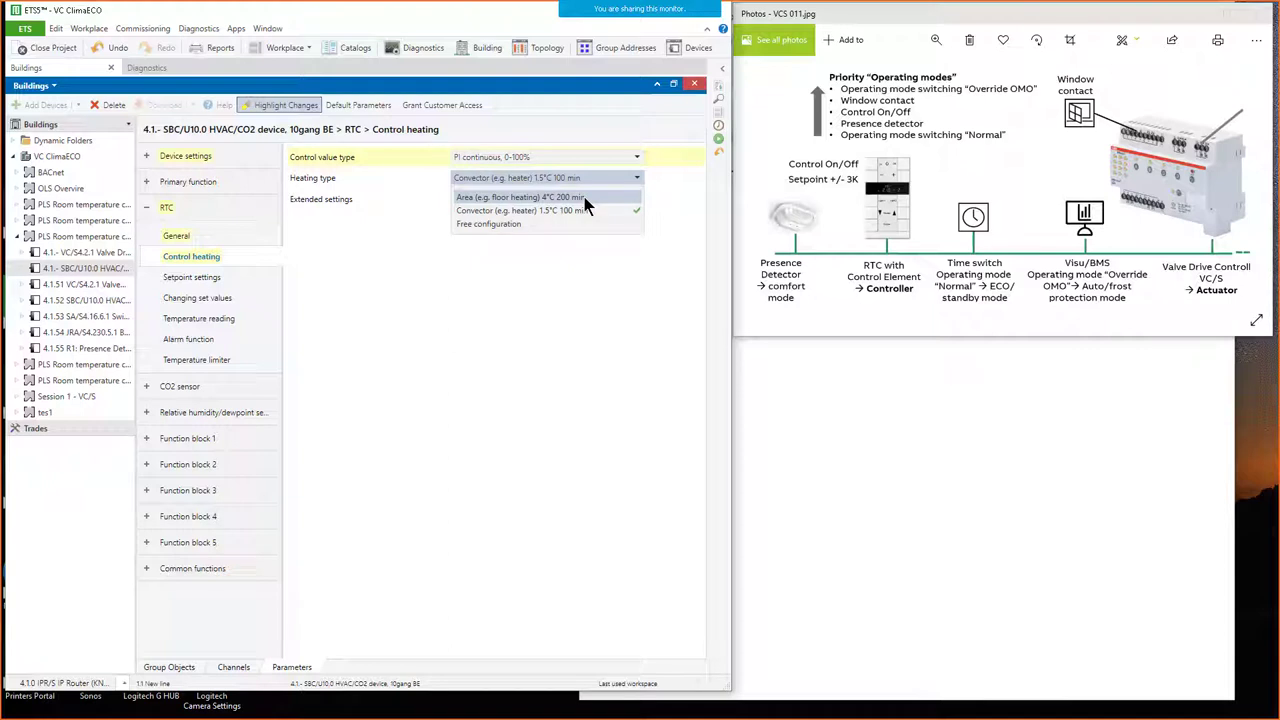
pyautogui.click(553, 178)
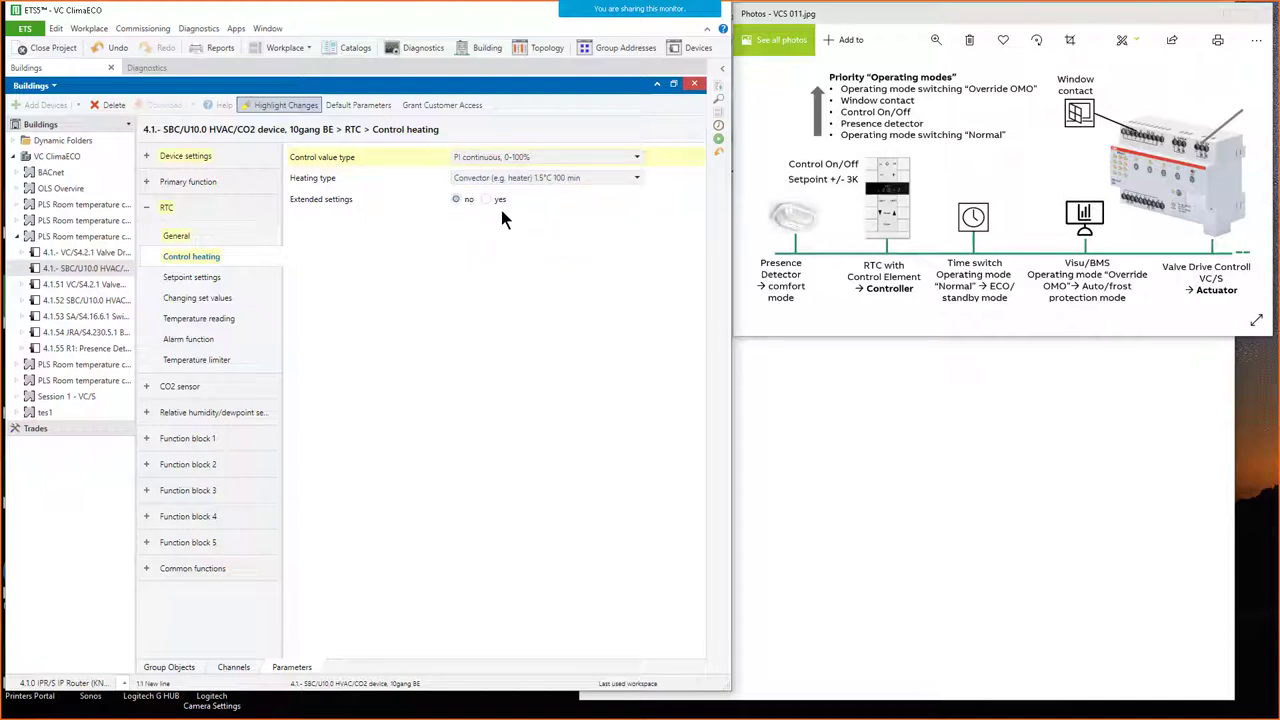
pyautogui.click(499, 200)
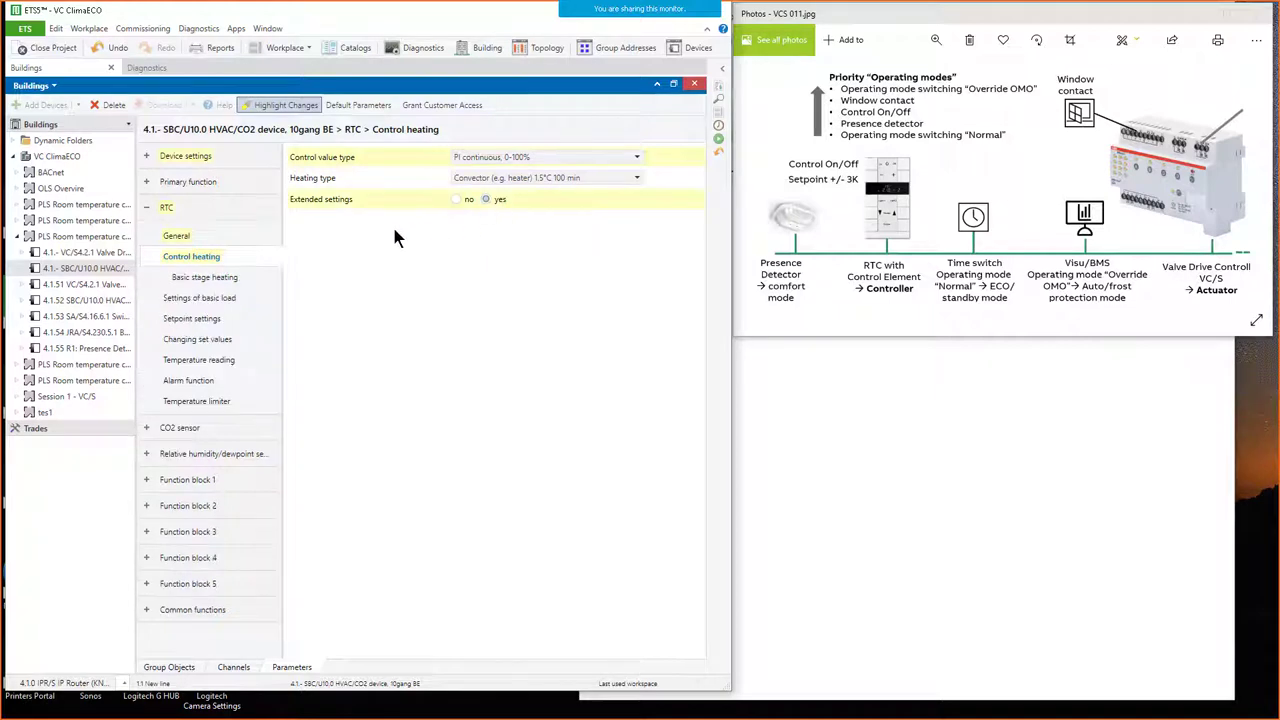
# Step: For the basic stage heating, enable the status object and set the control value difference for sending to 5%
pyautogui.click(214, 280)
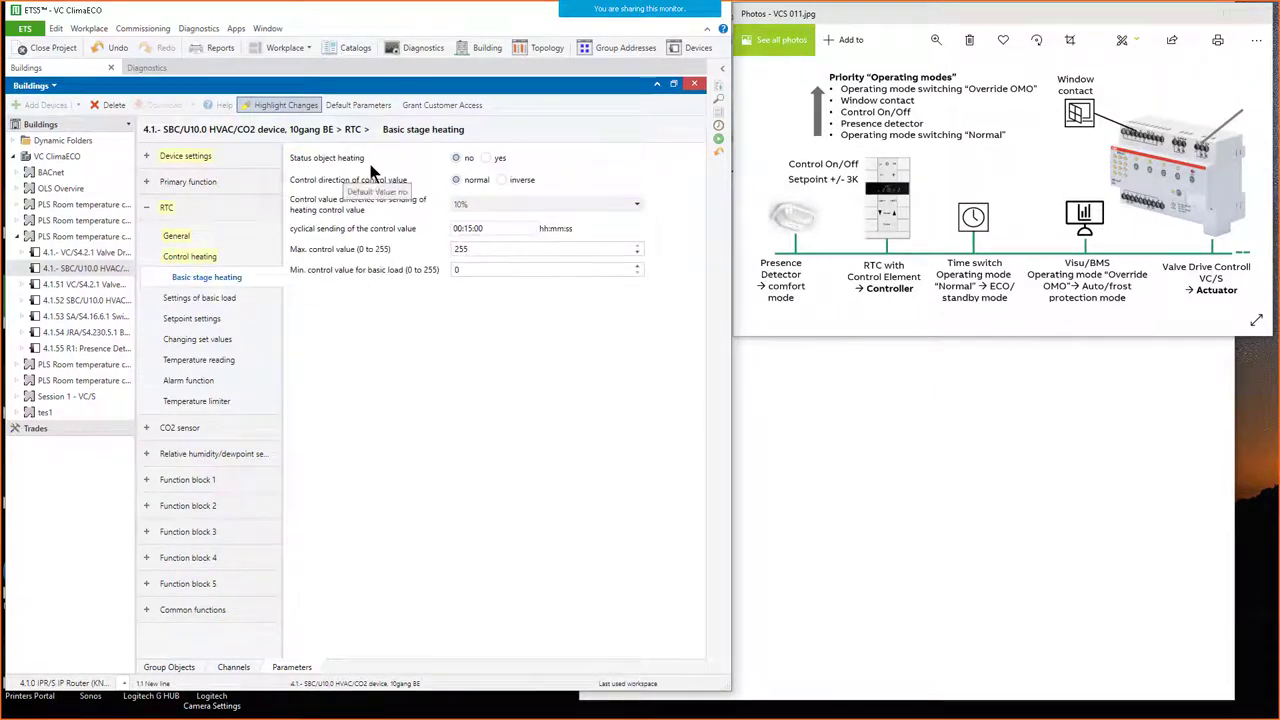
pyautogui.click(497, 160)
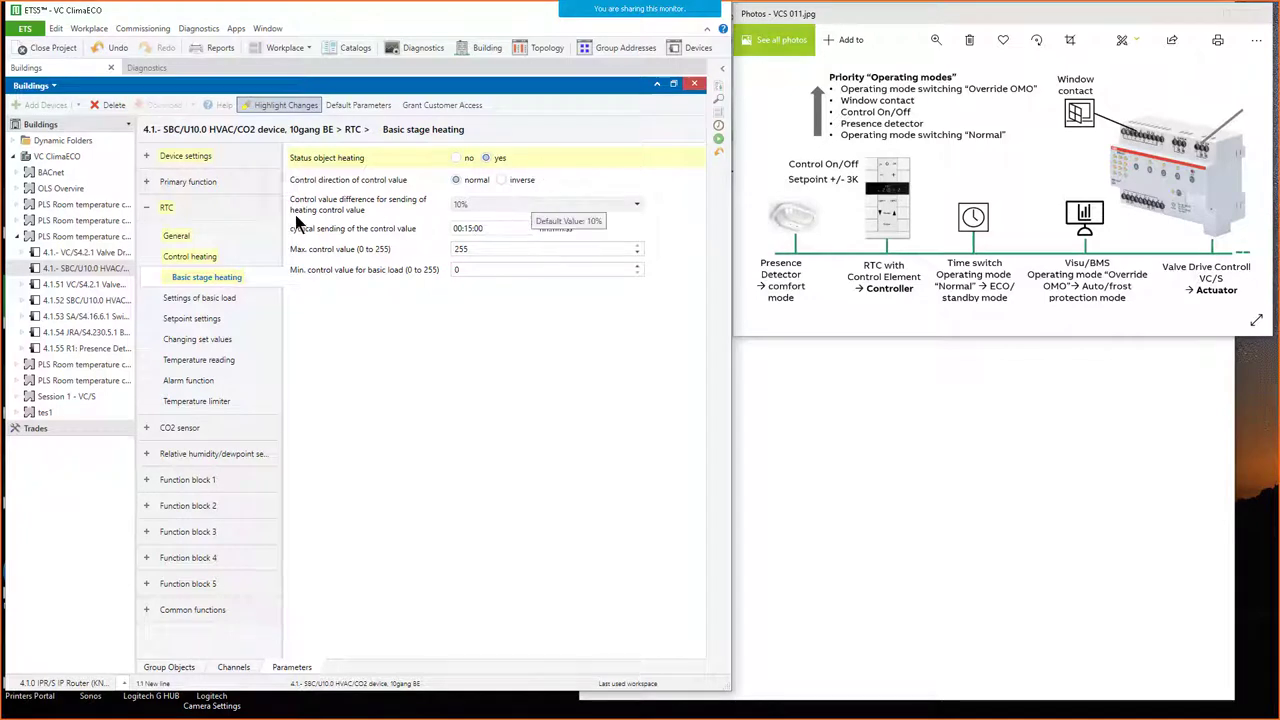
pyautogui.click(493, 204)
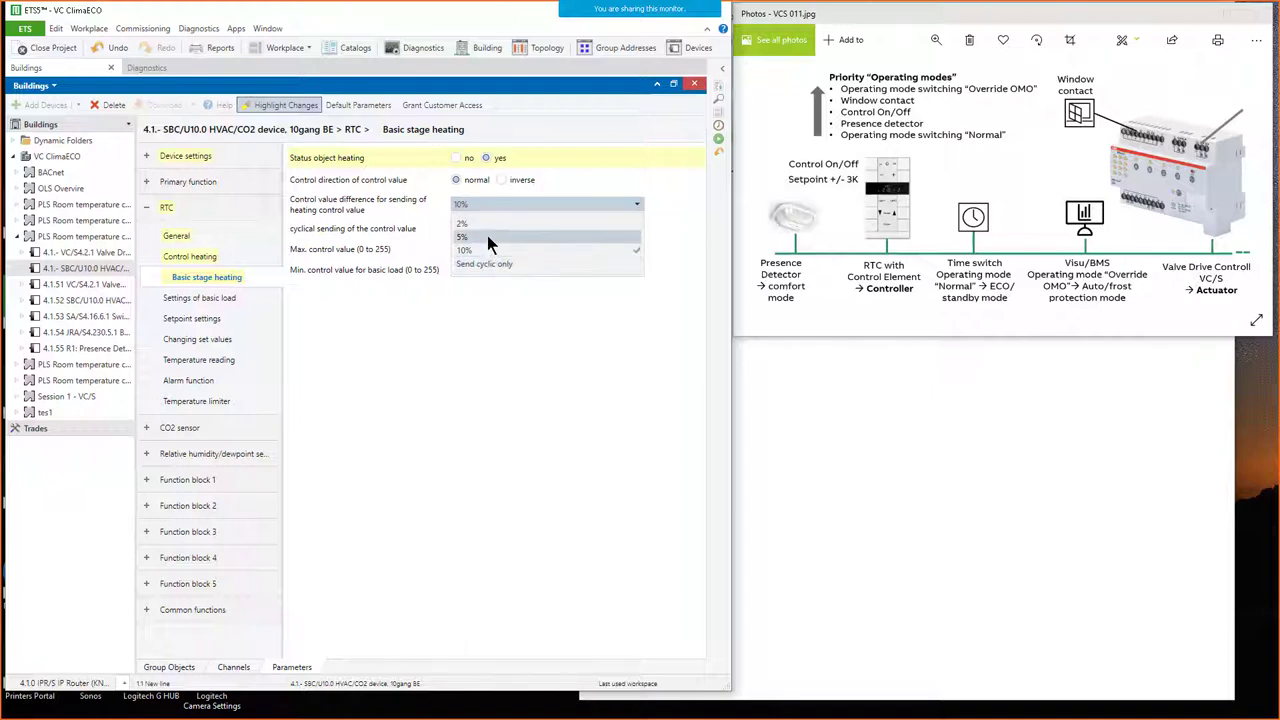
pyautogui.click(487, 238)
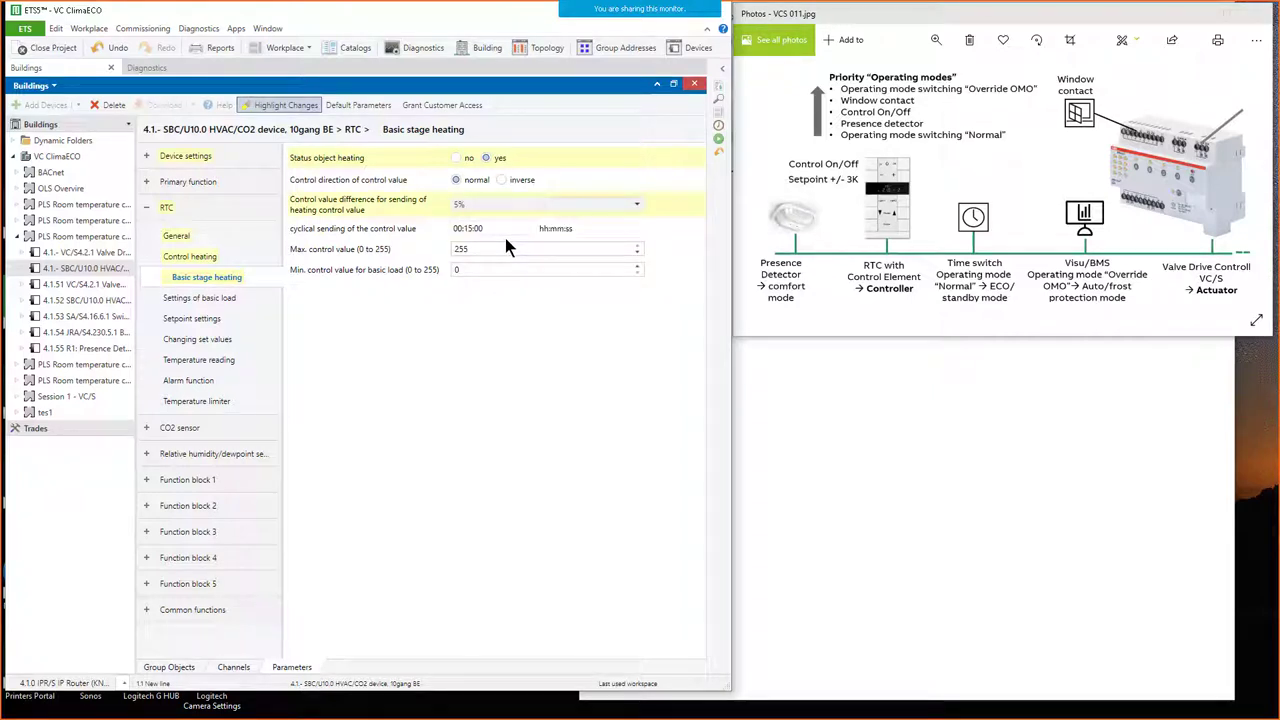
# Step: Examine the basic load settings and compare relative with absolute setpoints for standby and Eco in the setpoint settings
pyautogui.click(238, 299)
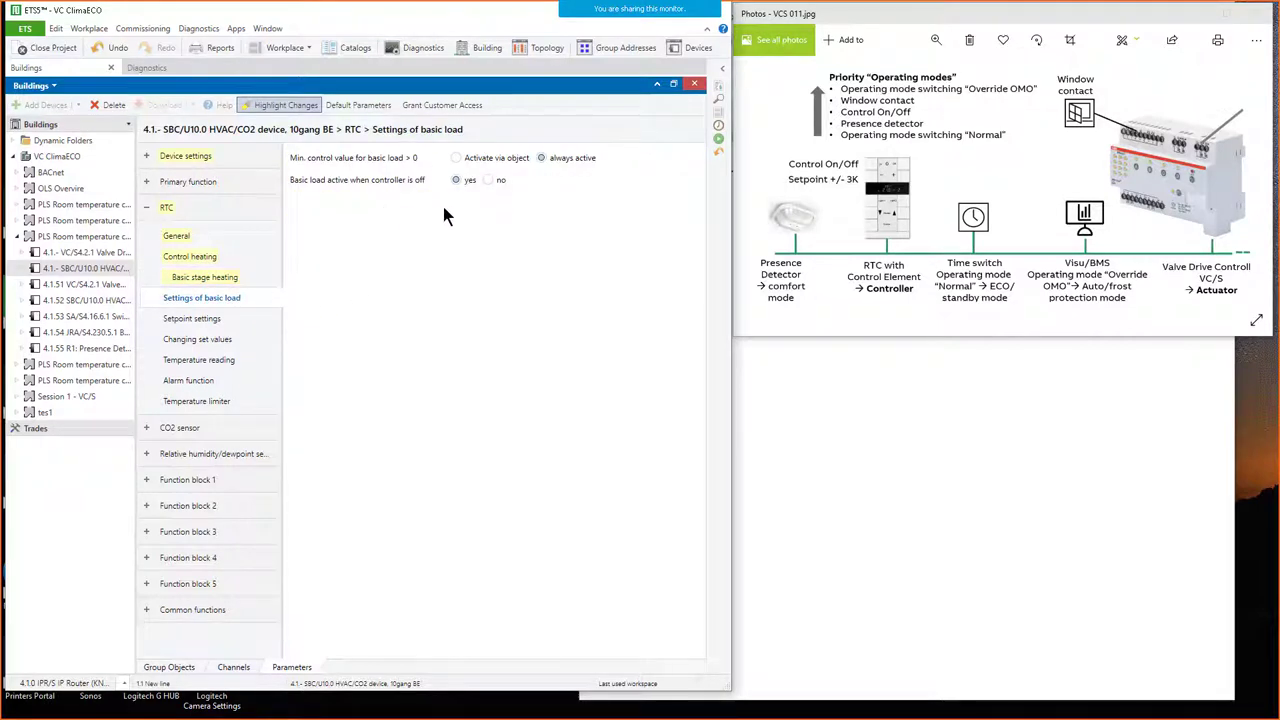
pyautogui.click(230, 322)
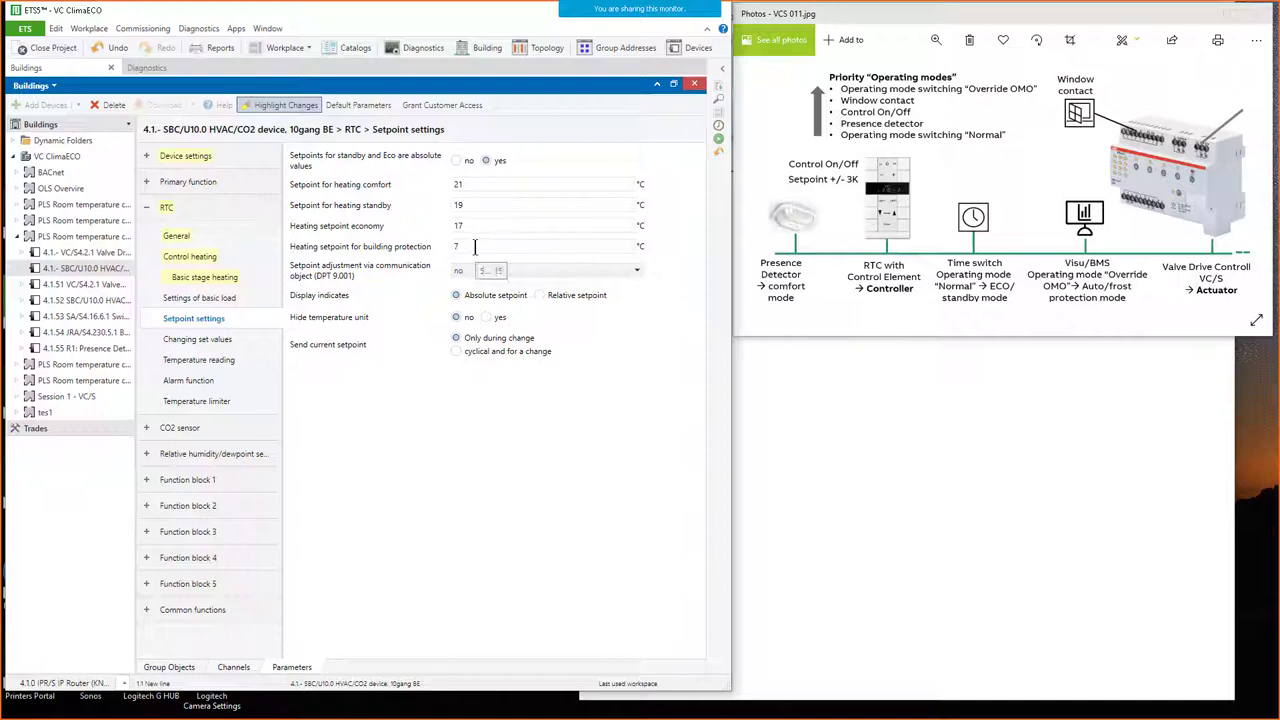
pyautogui.click(466, 161)
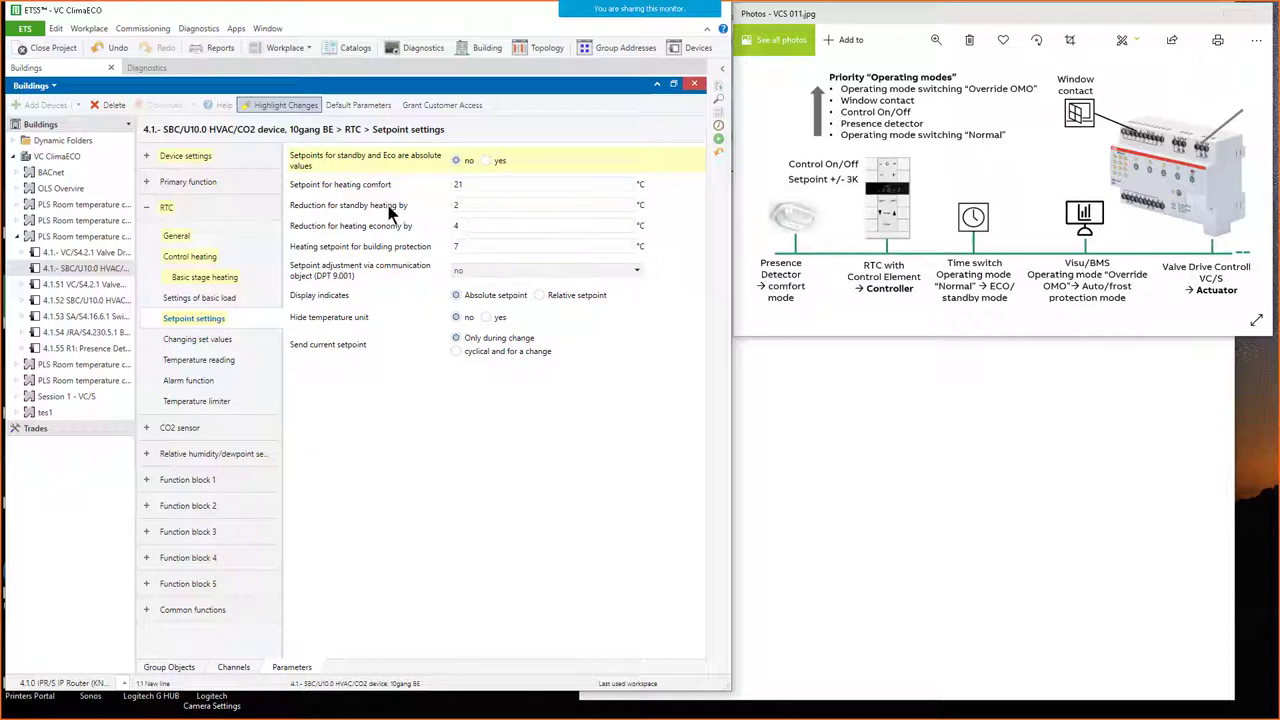
pyautogui.click(497, 161)
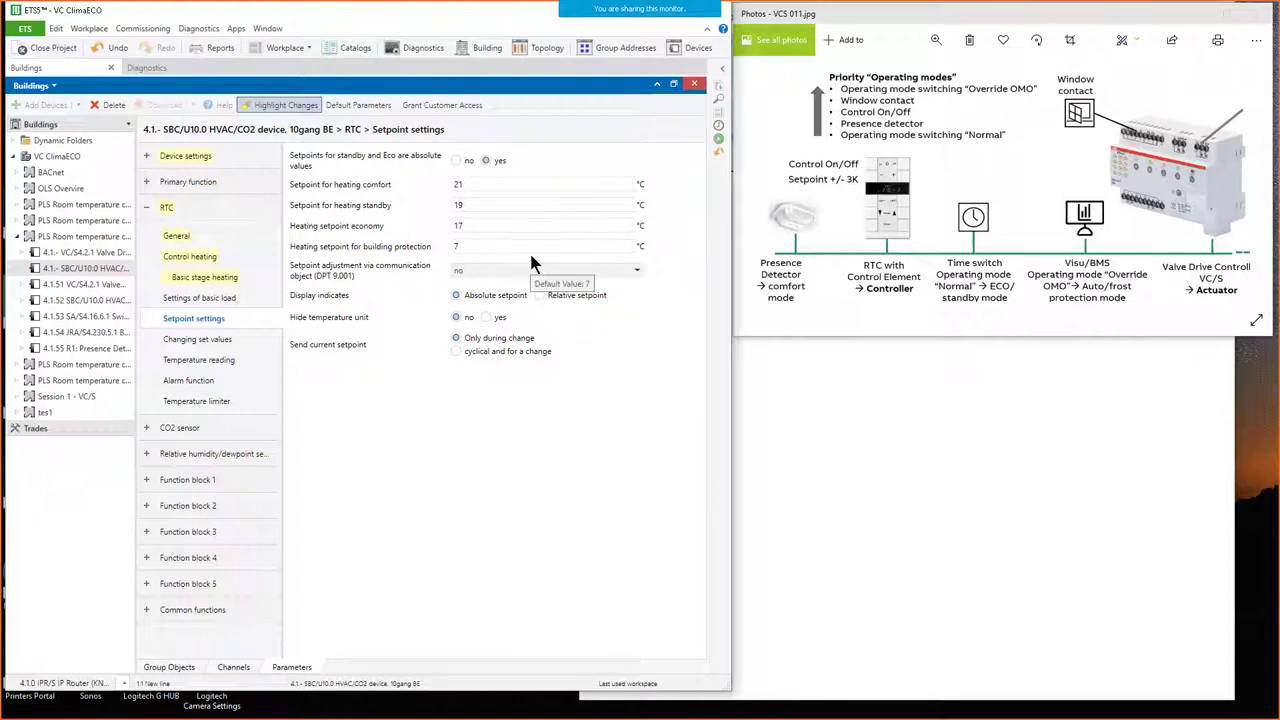
# Step: Set the maximum manual increase during heating mode to 3 °C and the step size of setpoint adjustment to 0.5 °C
pyautogui.click(226, 341)
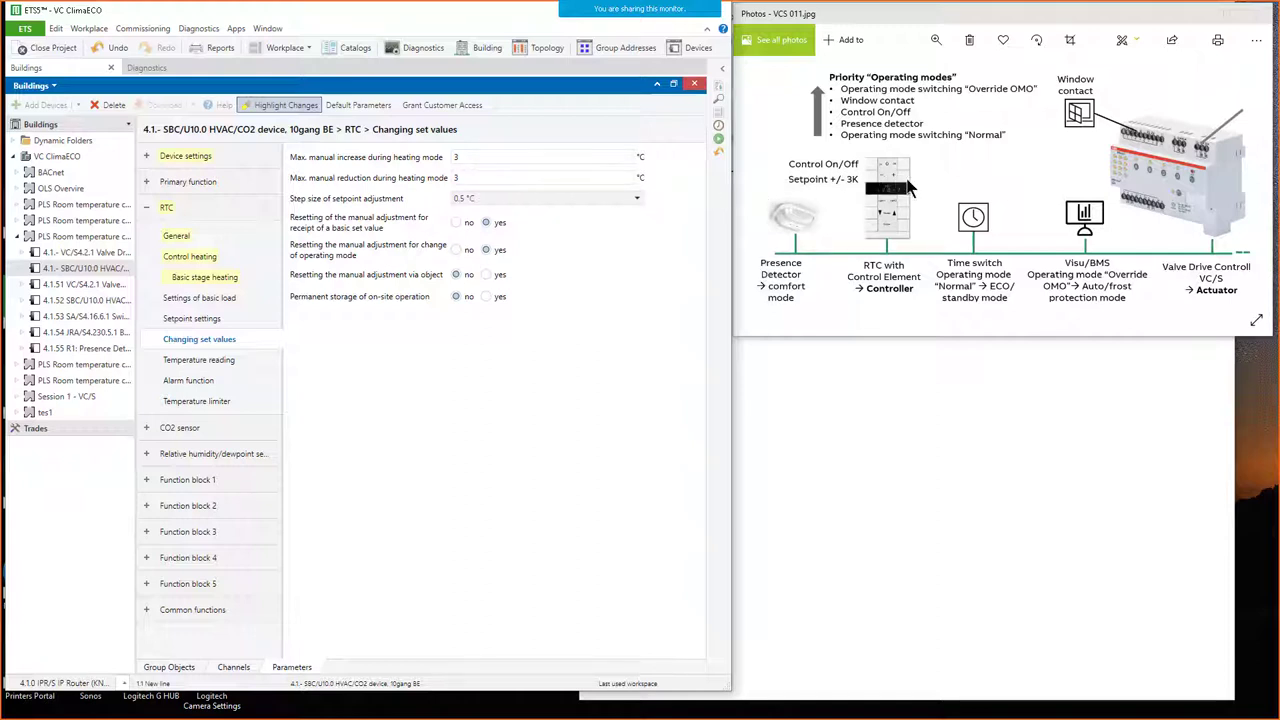
pyautogui.click(521, 157)
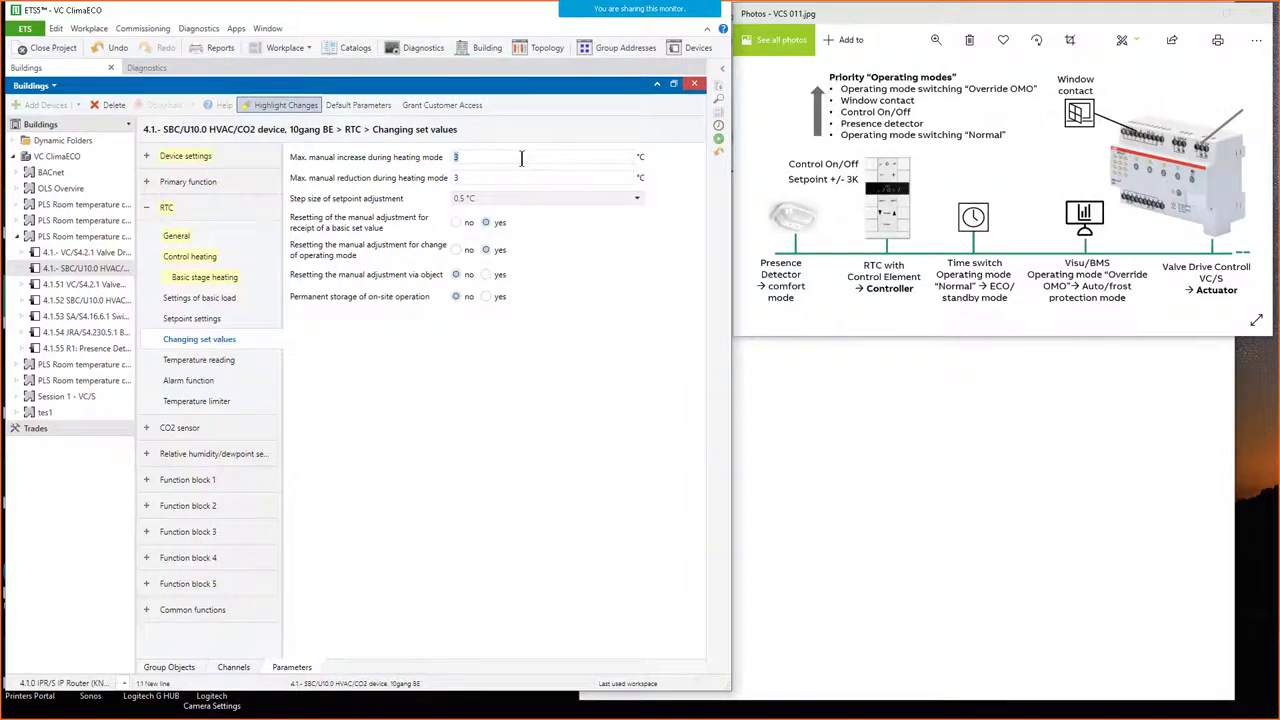
pyautogui.write('5')
pyautogui.press('BackSpace')
pyautogui.write('3')
pyautogui.click(520, 177)
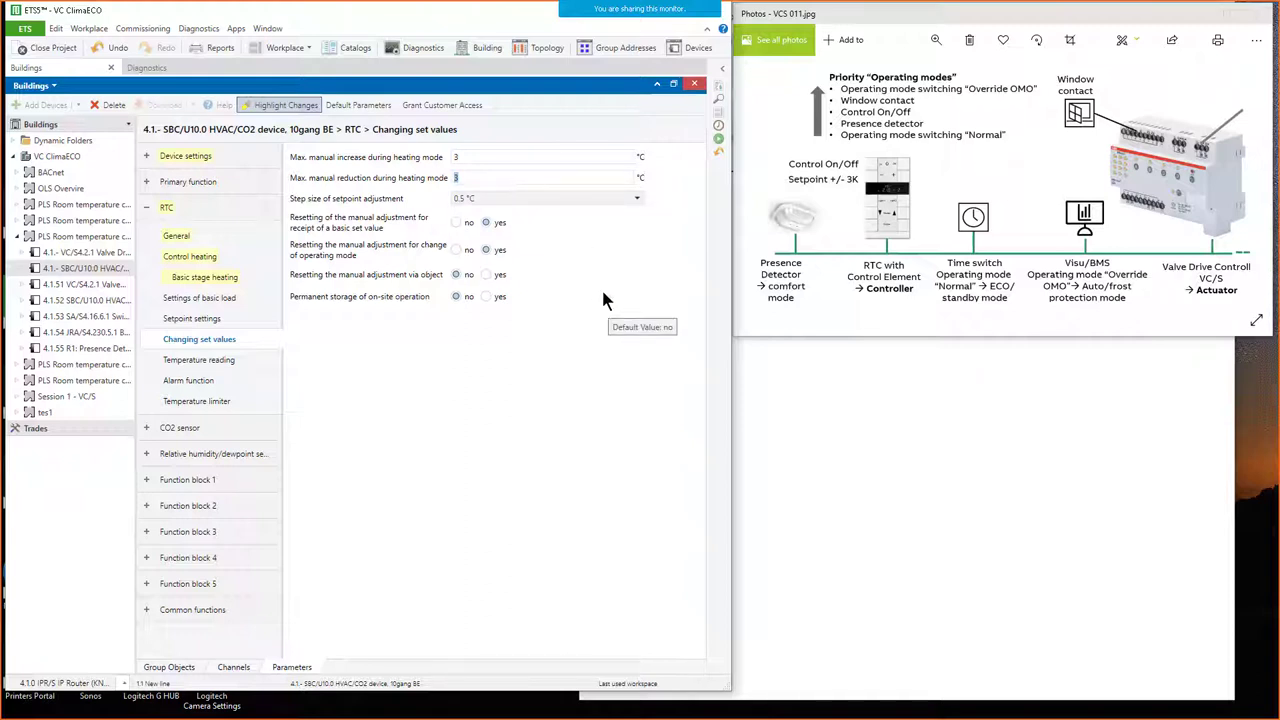
pyautogui.click(548, 198)
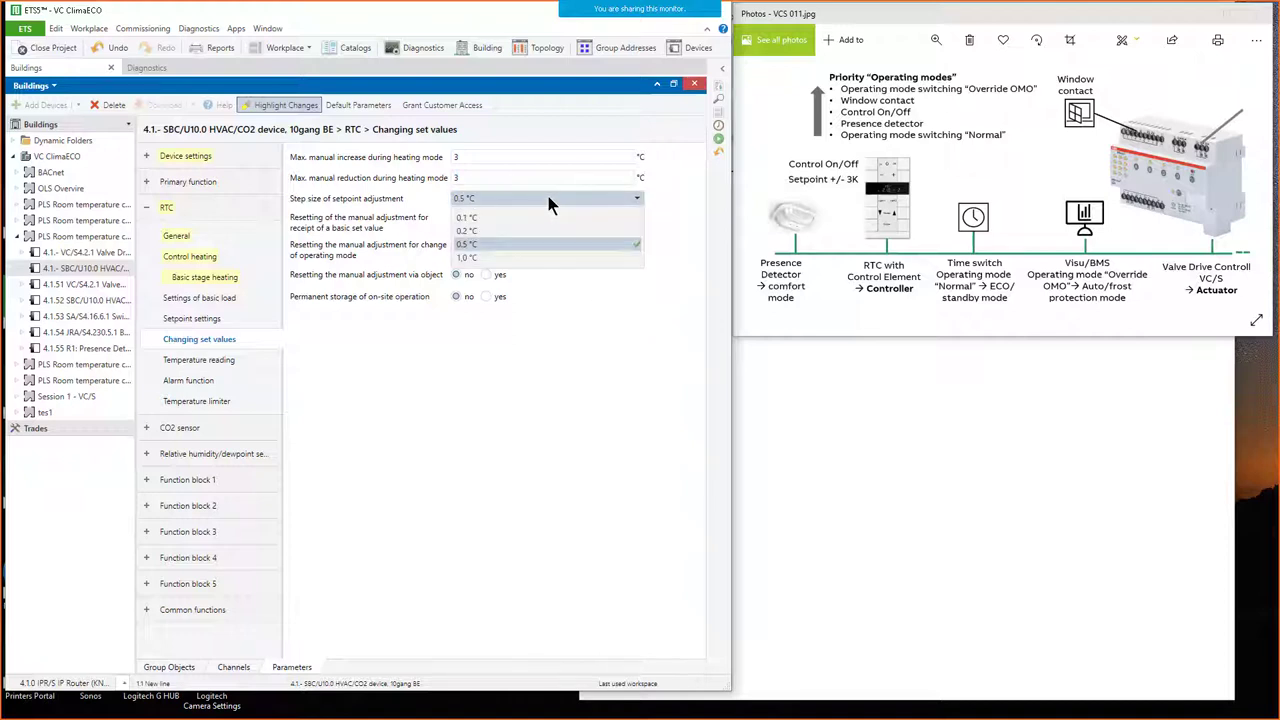
pyautogui.click(533, 247)
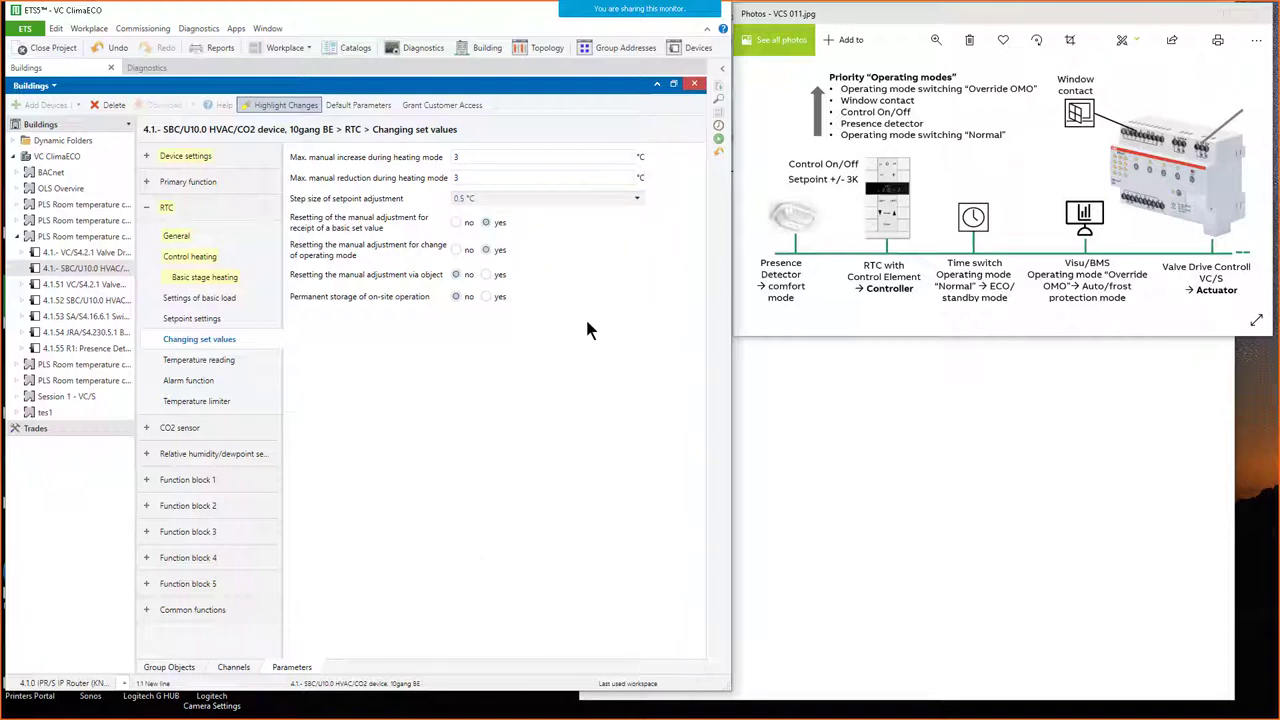
# Step: Review the RTC's temperature reading inputs, alarm function temperatures and temperature limiter settings
pyautogui.click(221, 363)
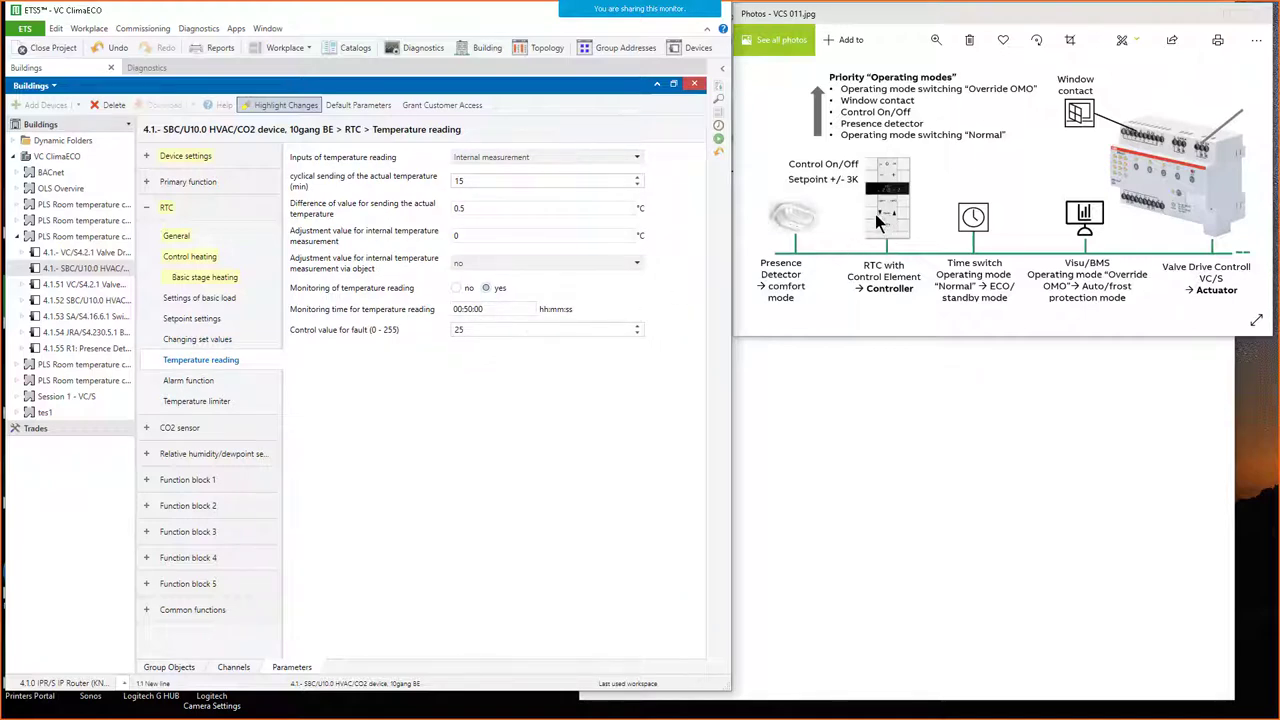
pyautogui.click(527, 160)
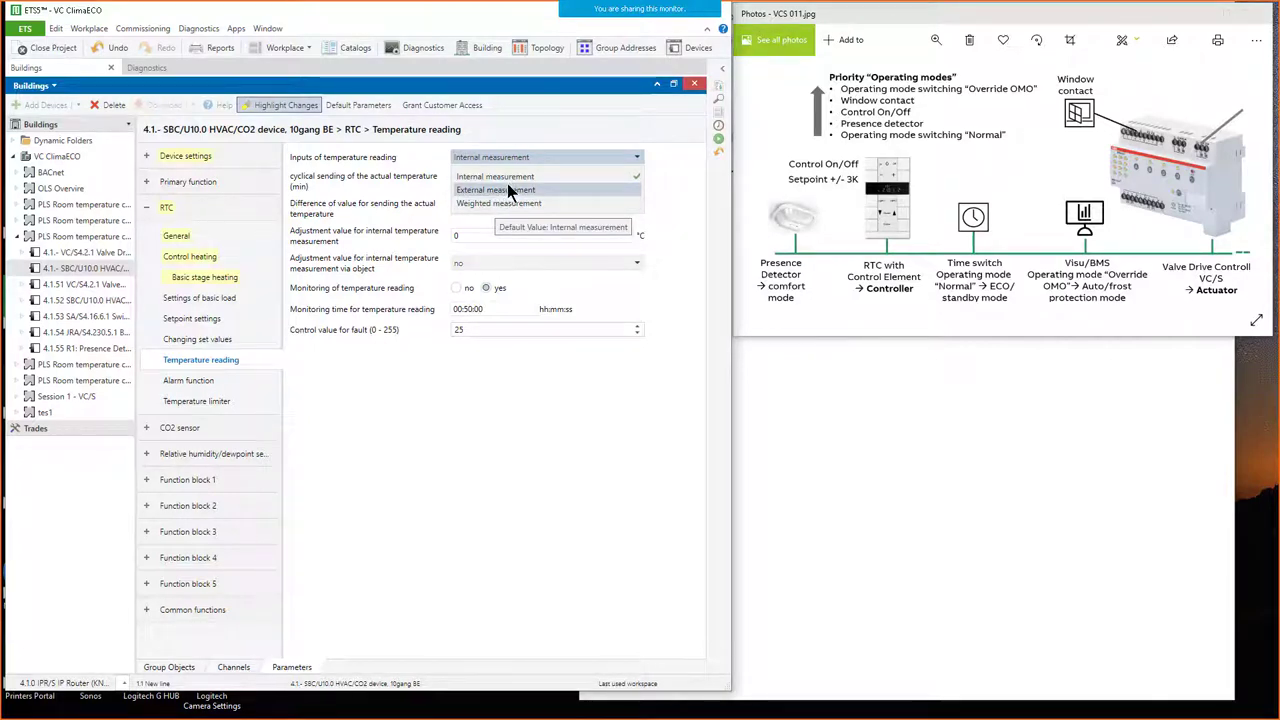
pyautogui.click(396, 182)
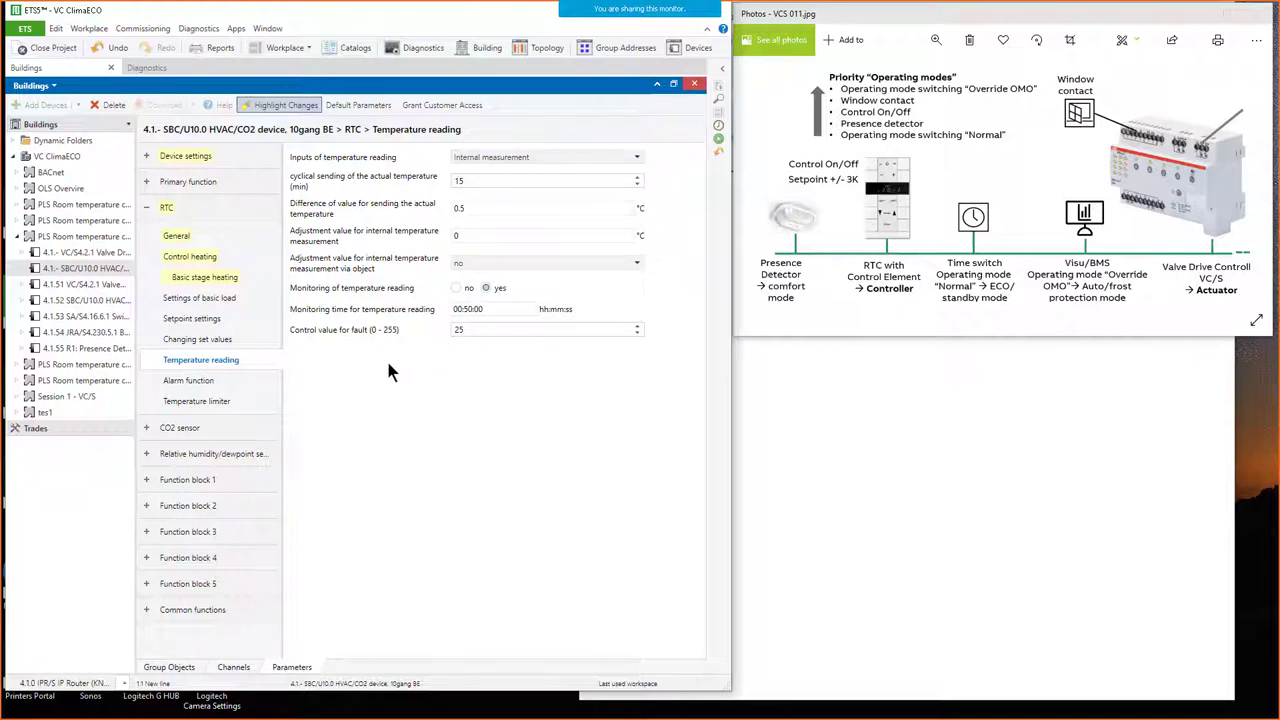
pyautogui.click(212, 381)
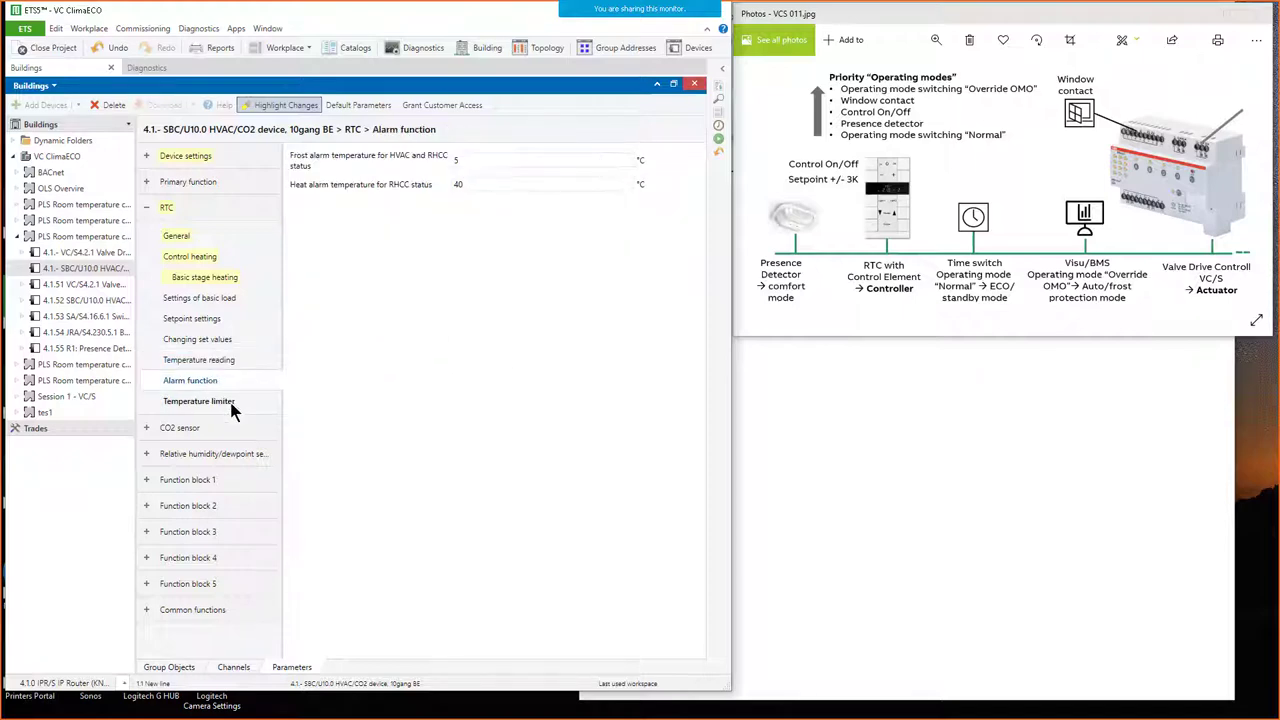
pyautogui.click(220, 402)
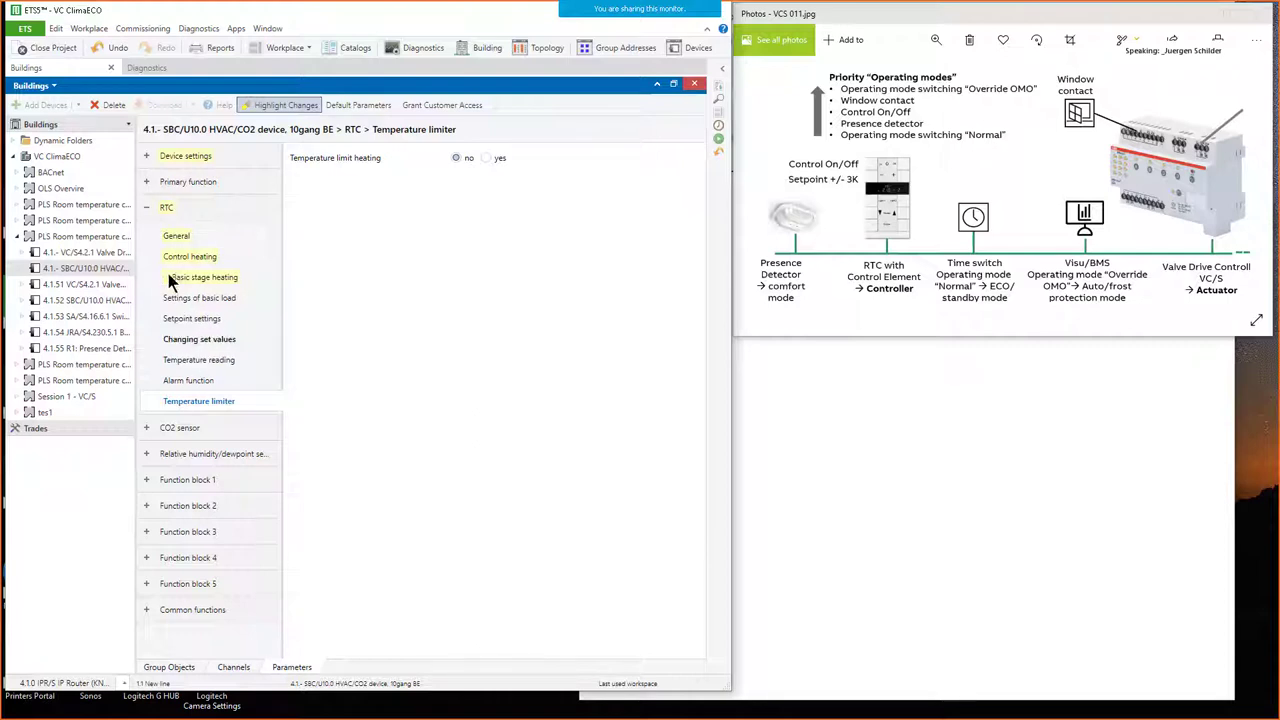
# Step: Review function block 1's available applications for button pair 1-2 and its common switching parameter
pyautogui.click(147, 208)
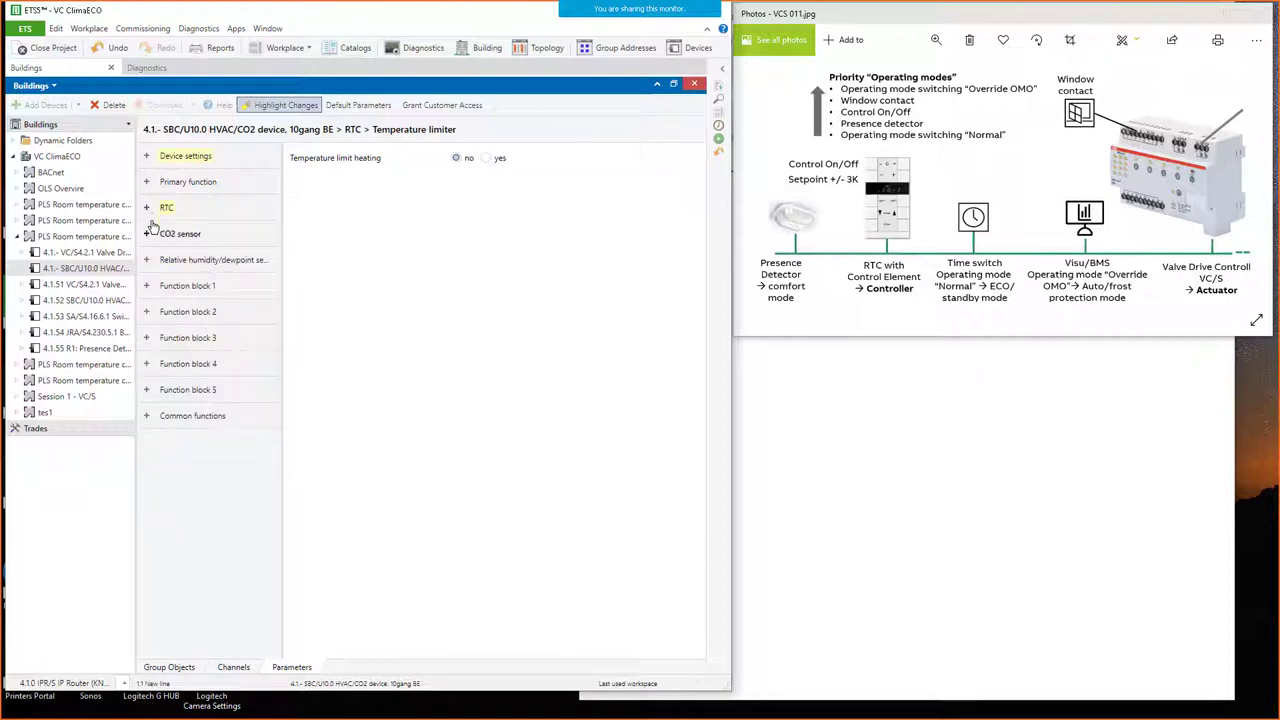
pyautogui.click(221, 288)
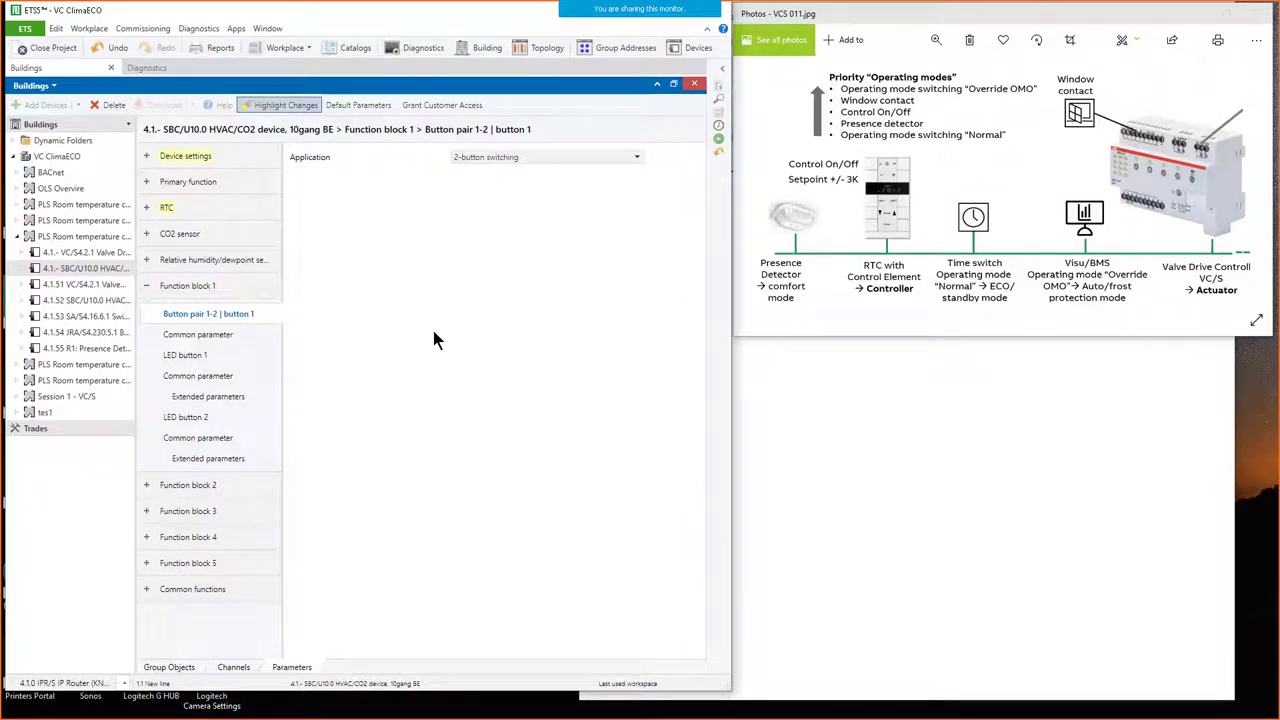
pyautogui.click(529, 156)
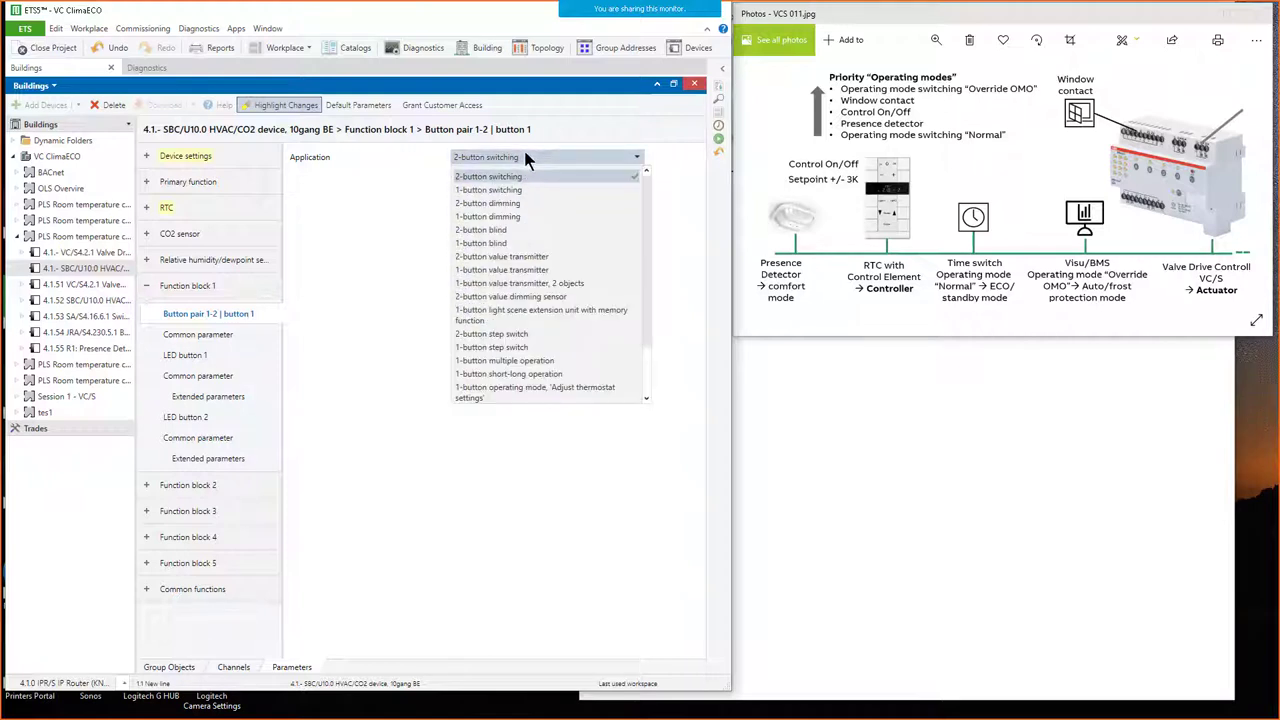
pyautogui.click(523, 150)
pyautogui.click(212, 336)
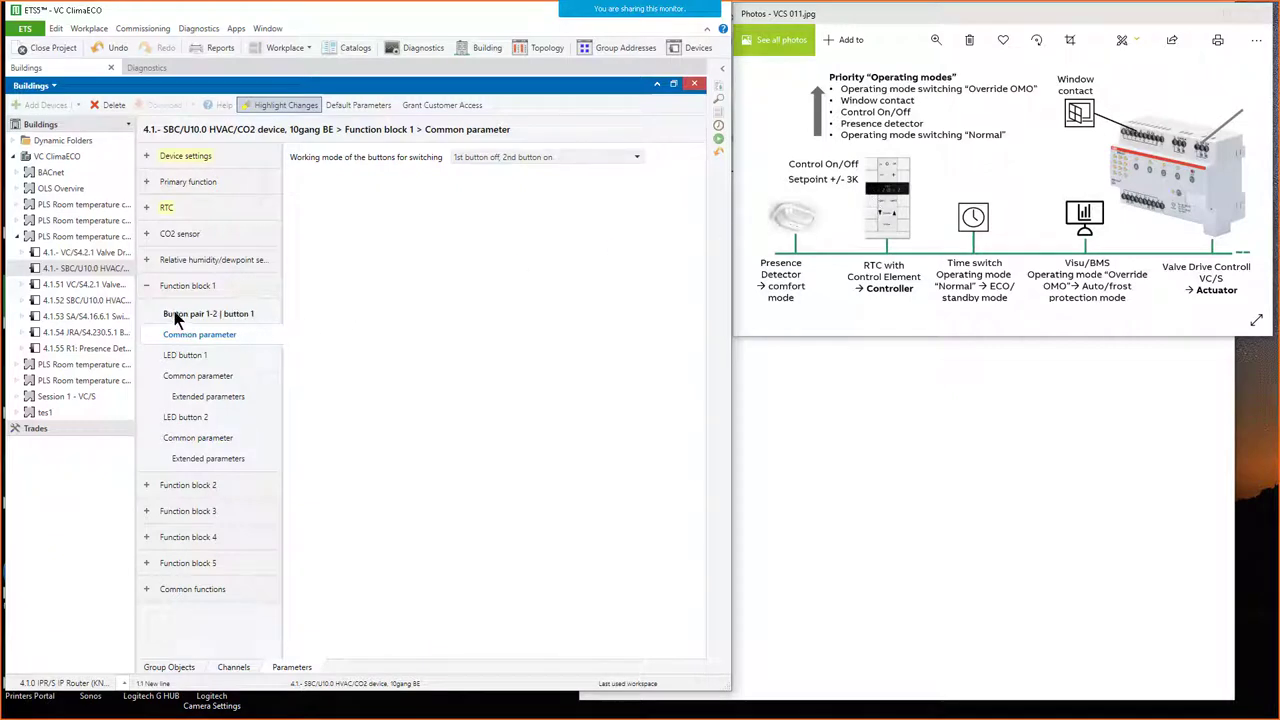
pyautogui.click(148, 286)
# Step: In function block 2, set button pair 3-4 to 2-button RTC function internal, with Changing set values as the rocker function
pyautogui.click(220, 312)
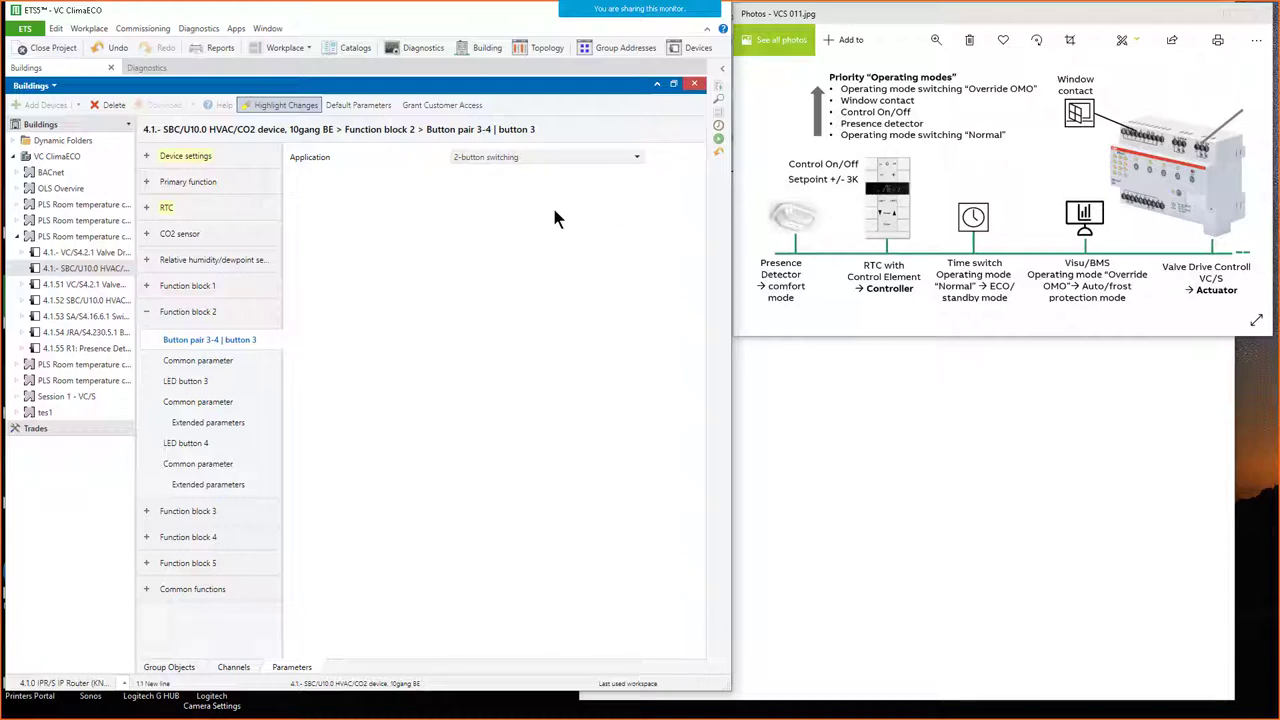
pyautogui.click(500, 160)
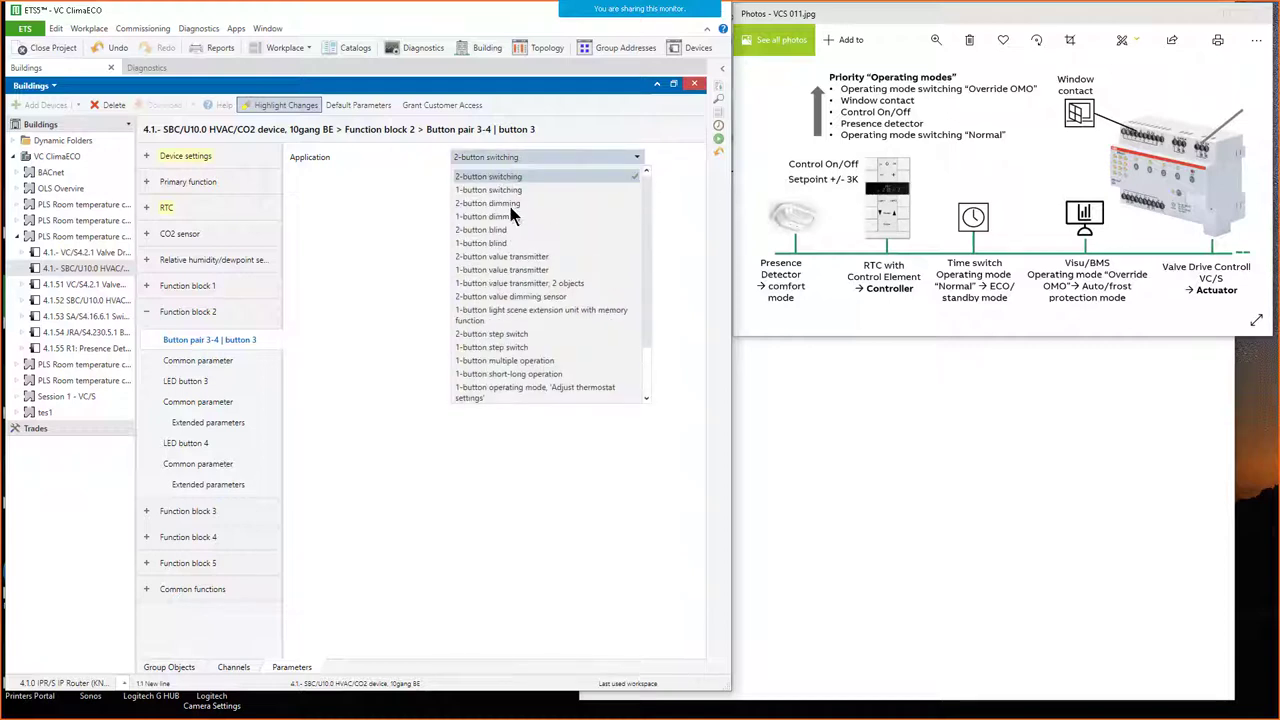
pyautogui.scroll(-1, 525, 352)
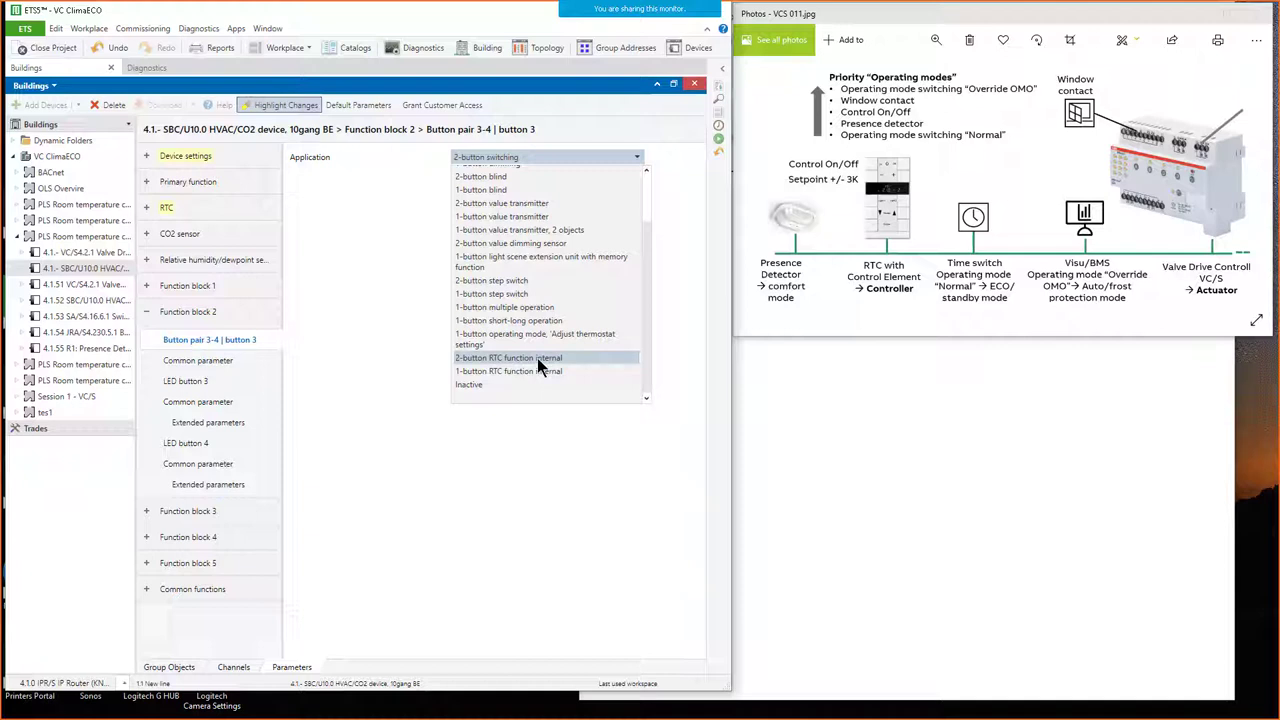
pyautogui.click(537, 358)
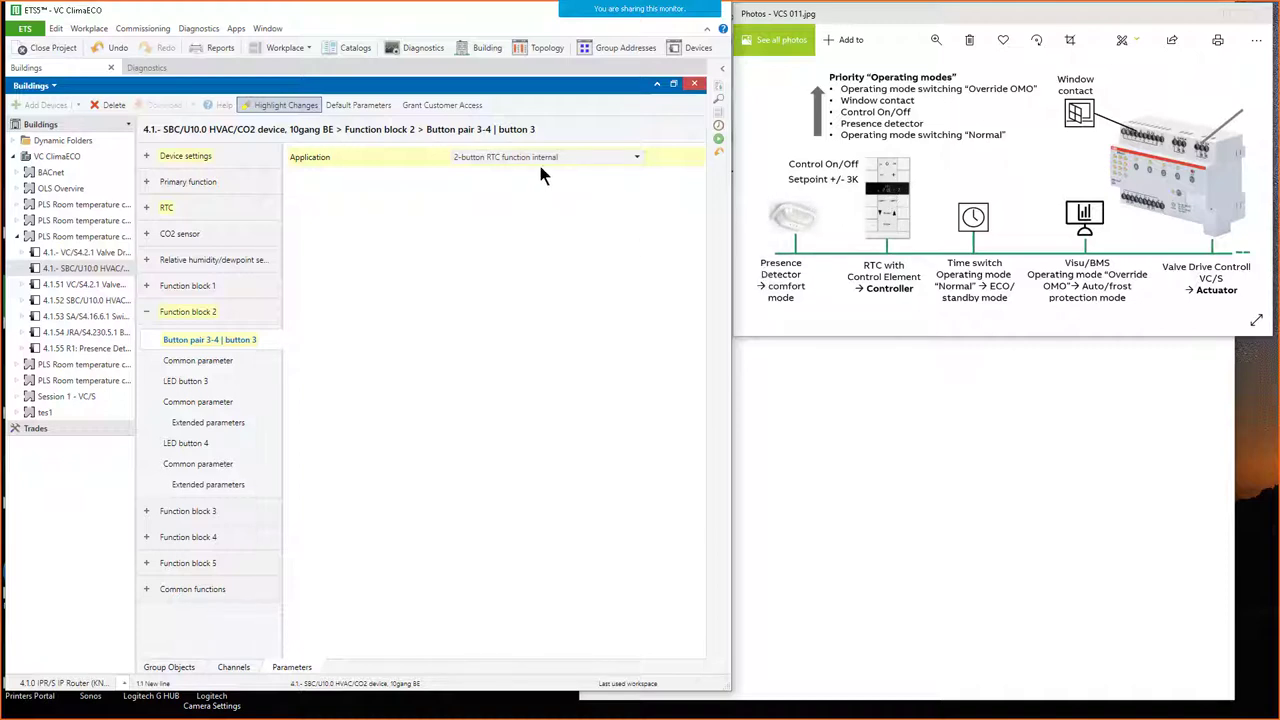
pyautogui.click(236, 363)
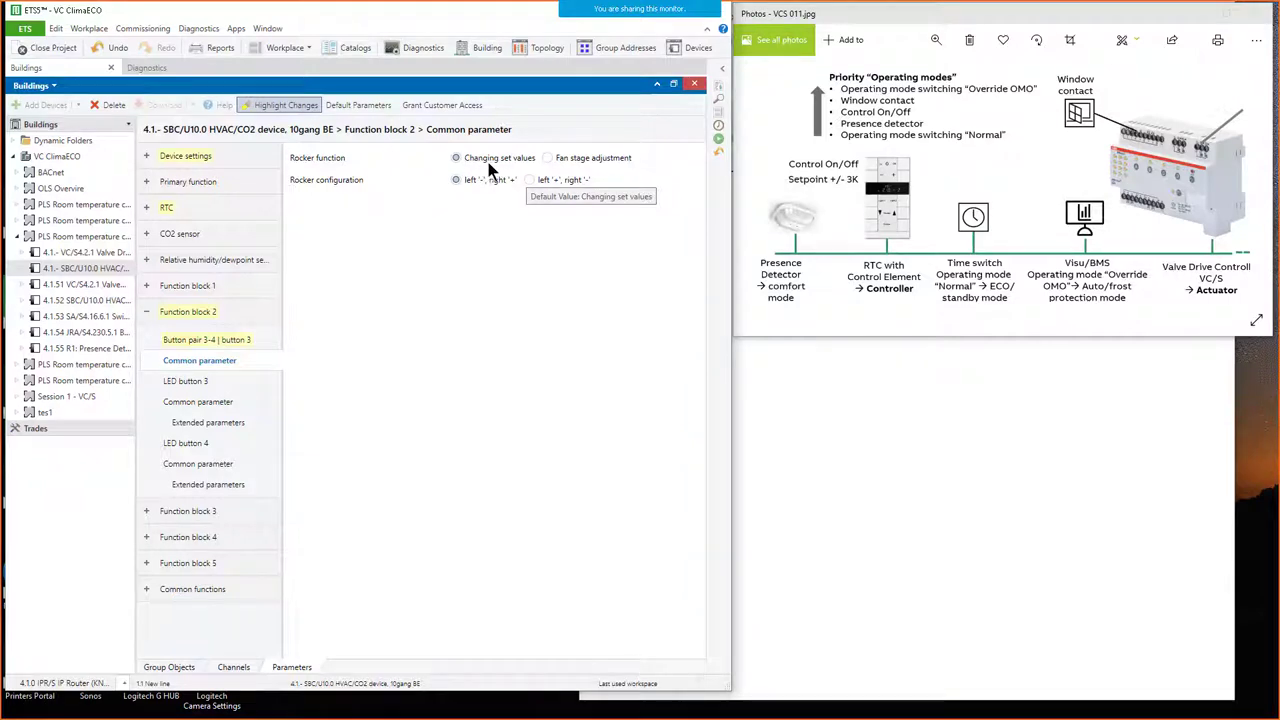
pyautogui.click(572, 160)
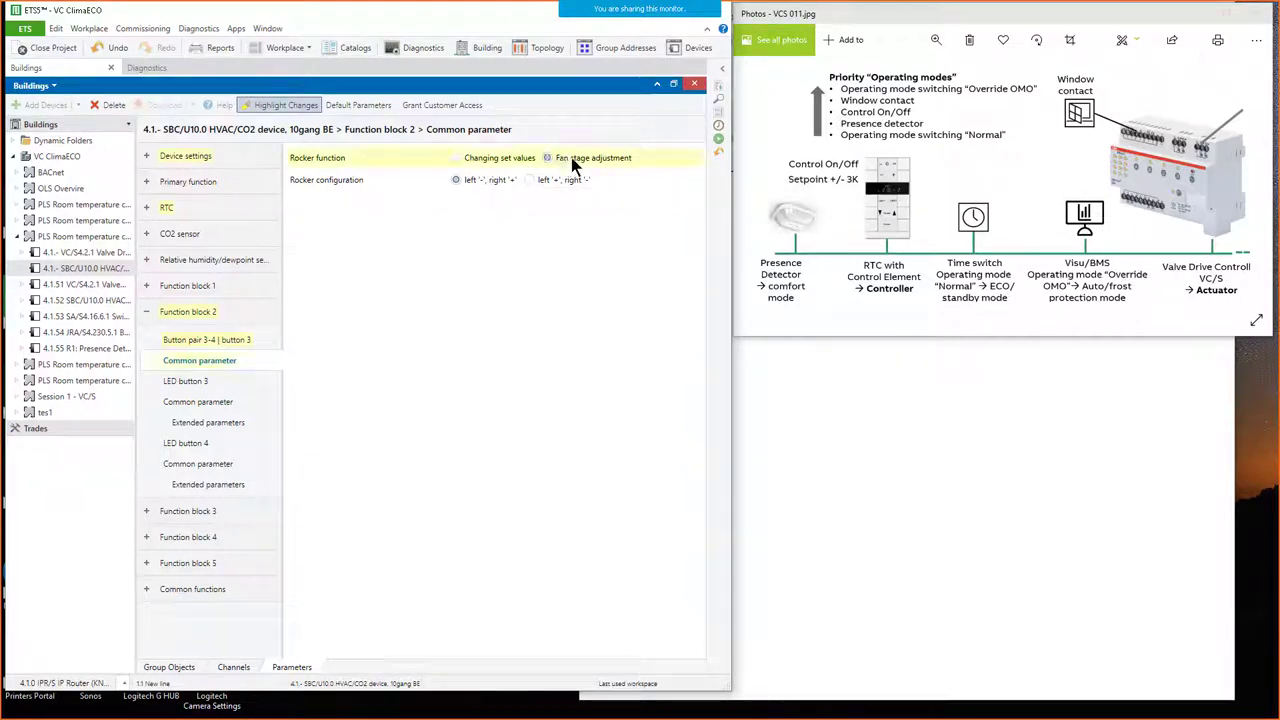
pyautogui.click(503, 158)
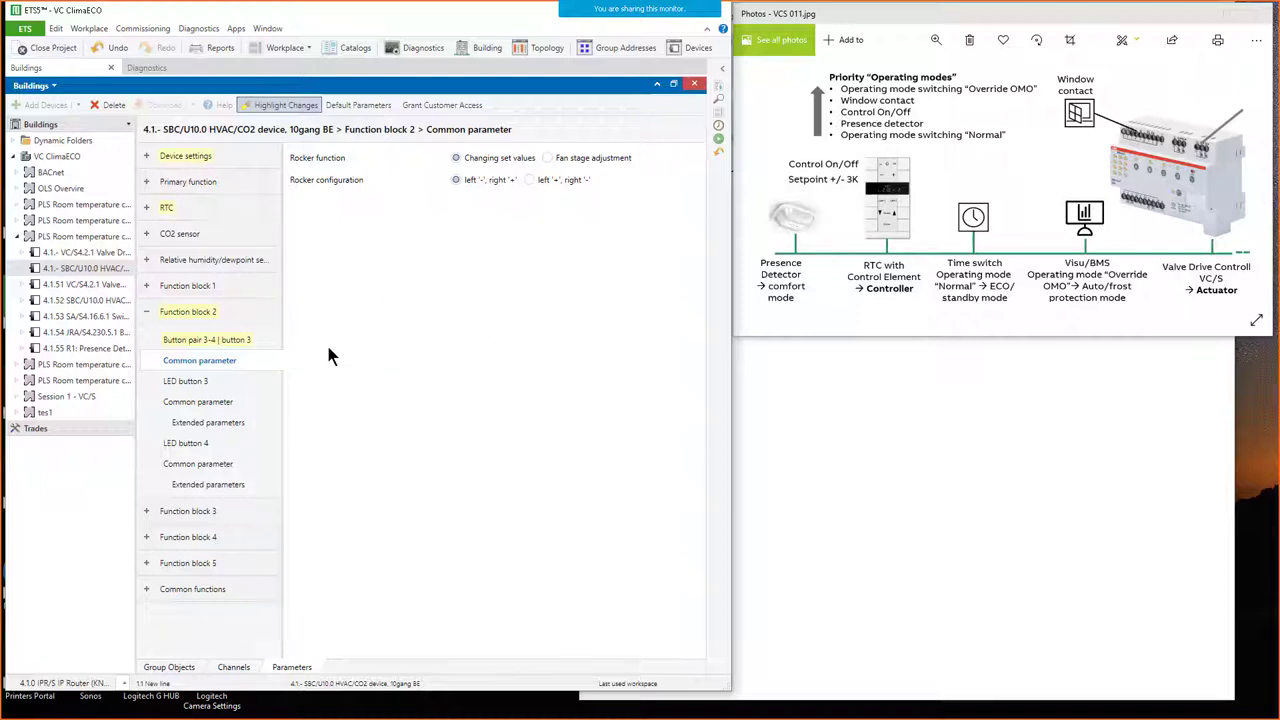
pyautogui.click(147, 313)
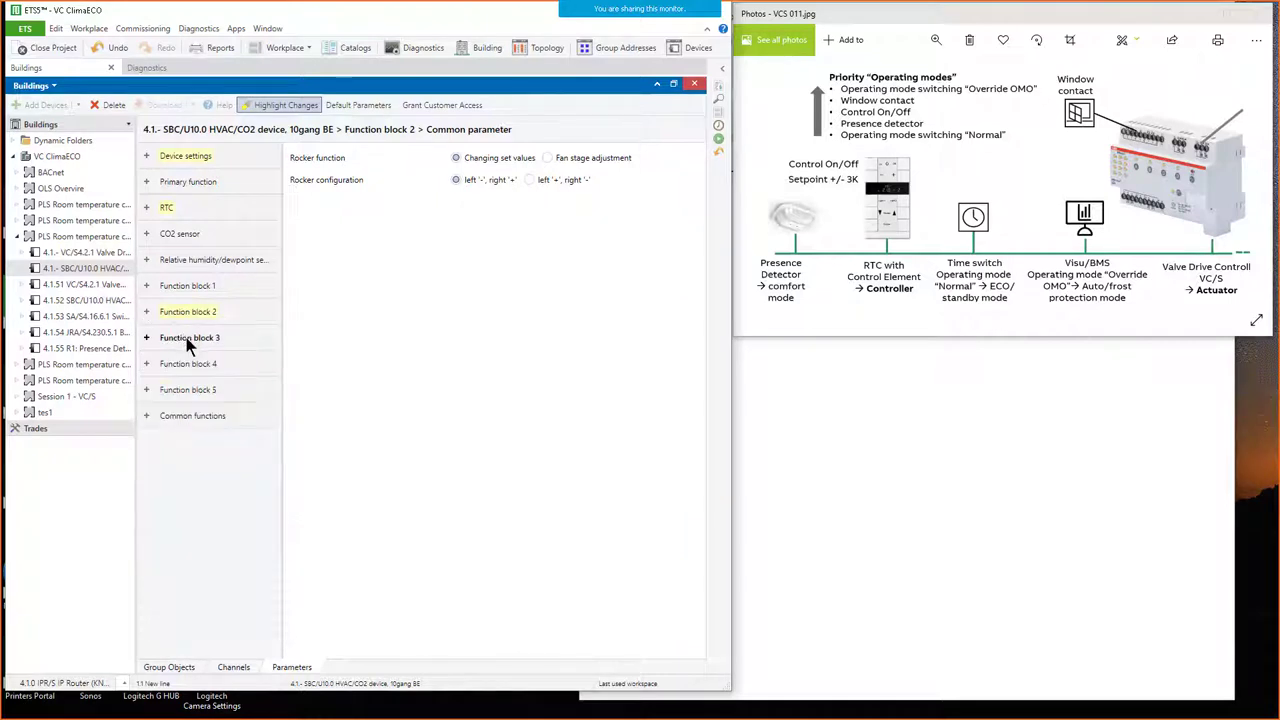
# Step: In function block 3, set button 5's application to 1-button operating mode, 'Adjust thermostat settings', and check its operating mode options
pyautogui.click(205, 337)
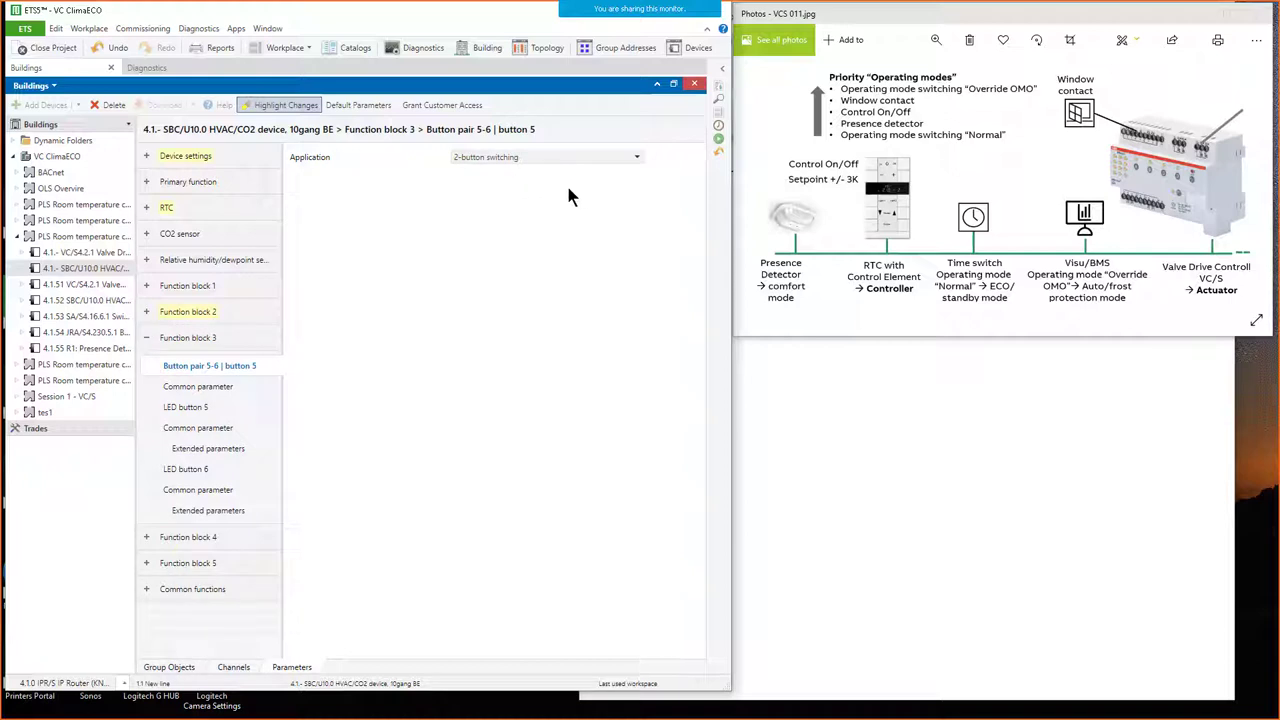
pyautogui.click(499, 156)
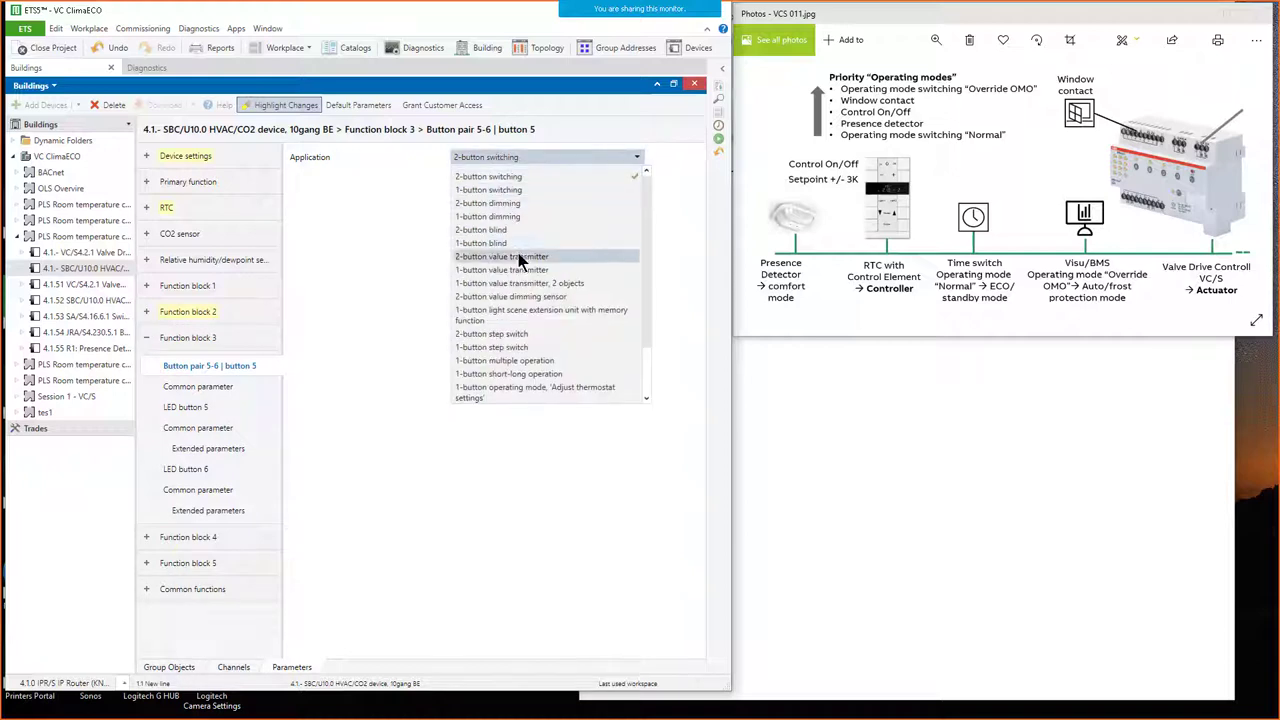
pyautogui.scroll(-2, 542, 355)
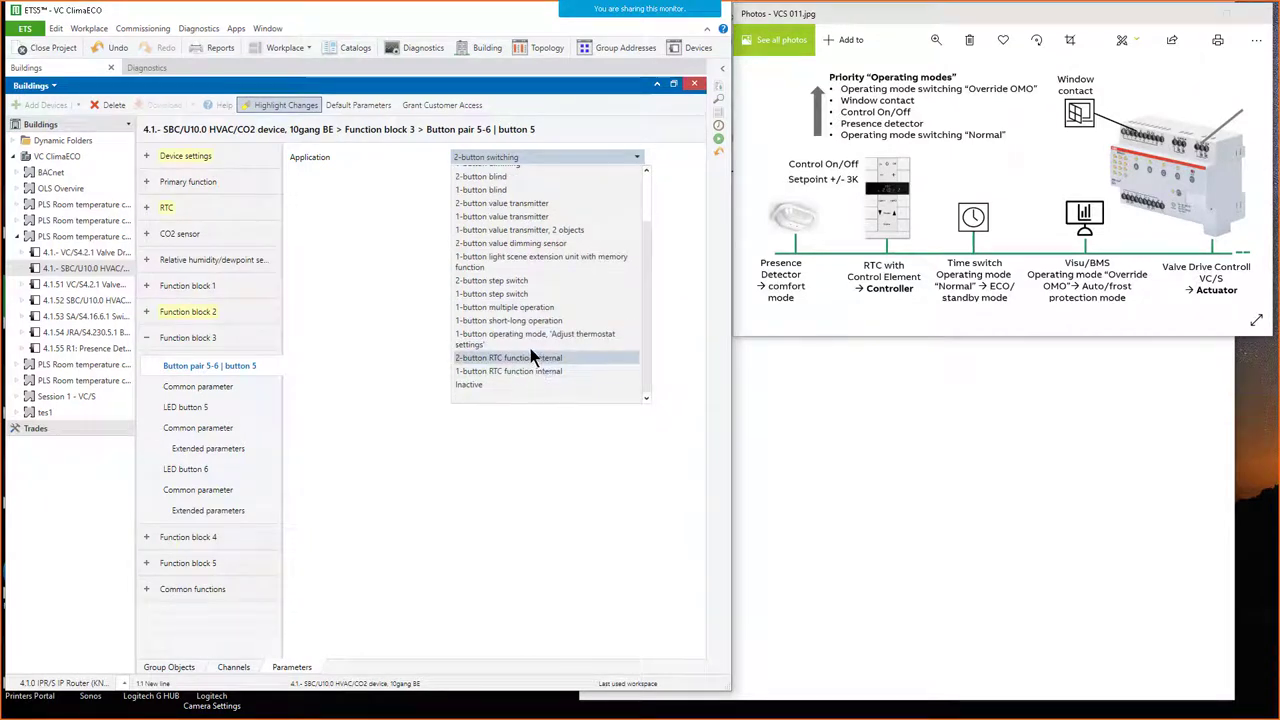
pyautogui.click(536, 338)
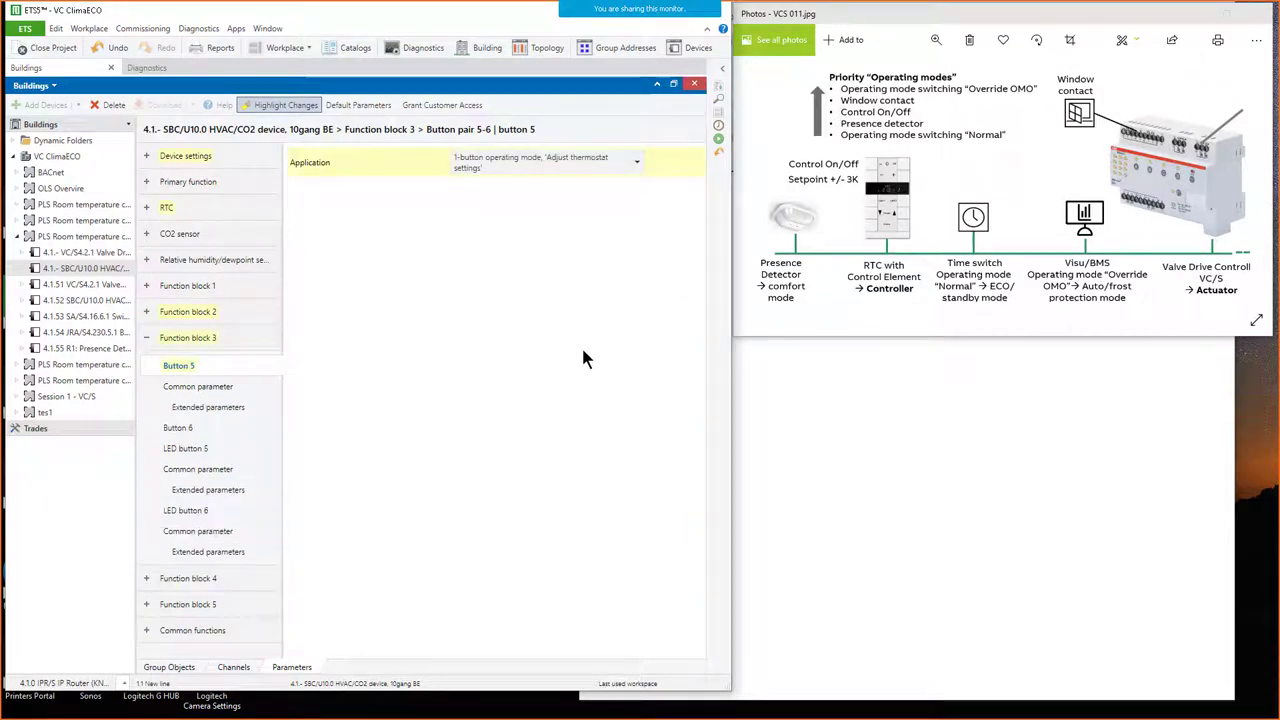
pyautogui.click(221, 388)
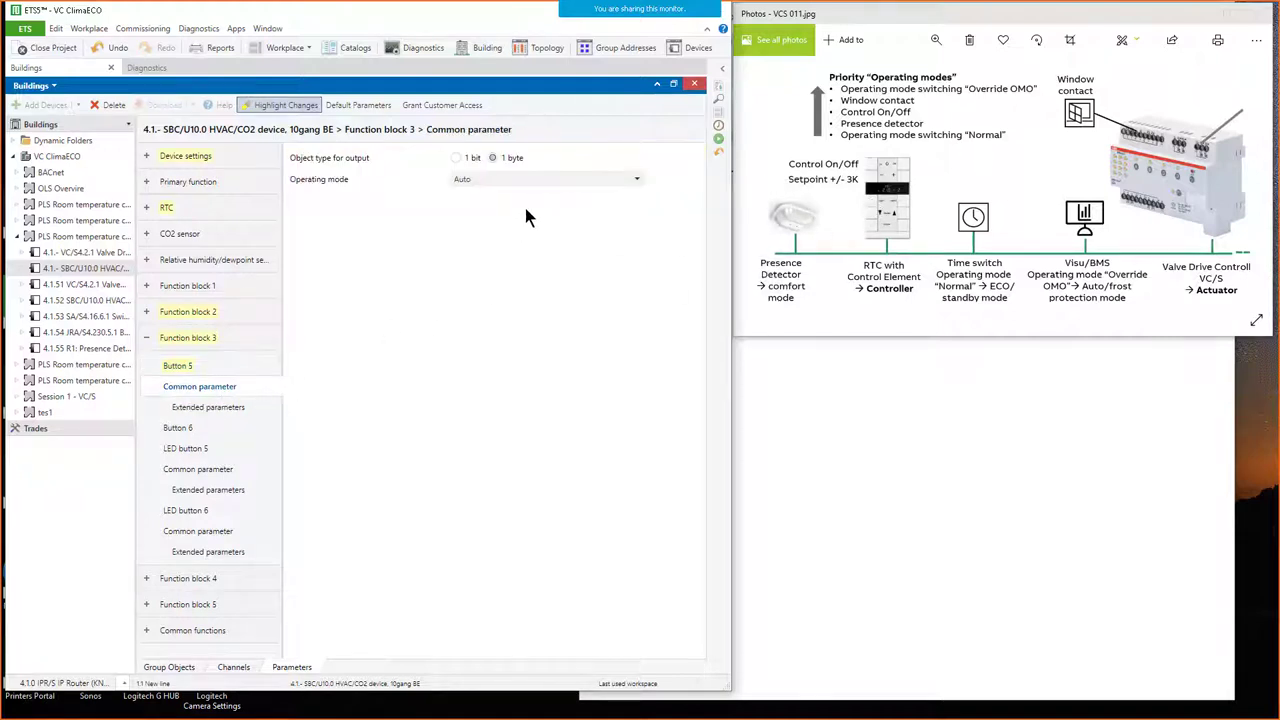
pyautogui.click(530, 176)
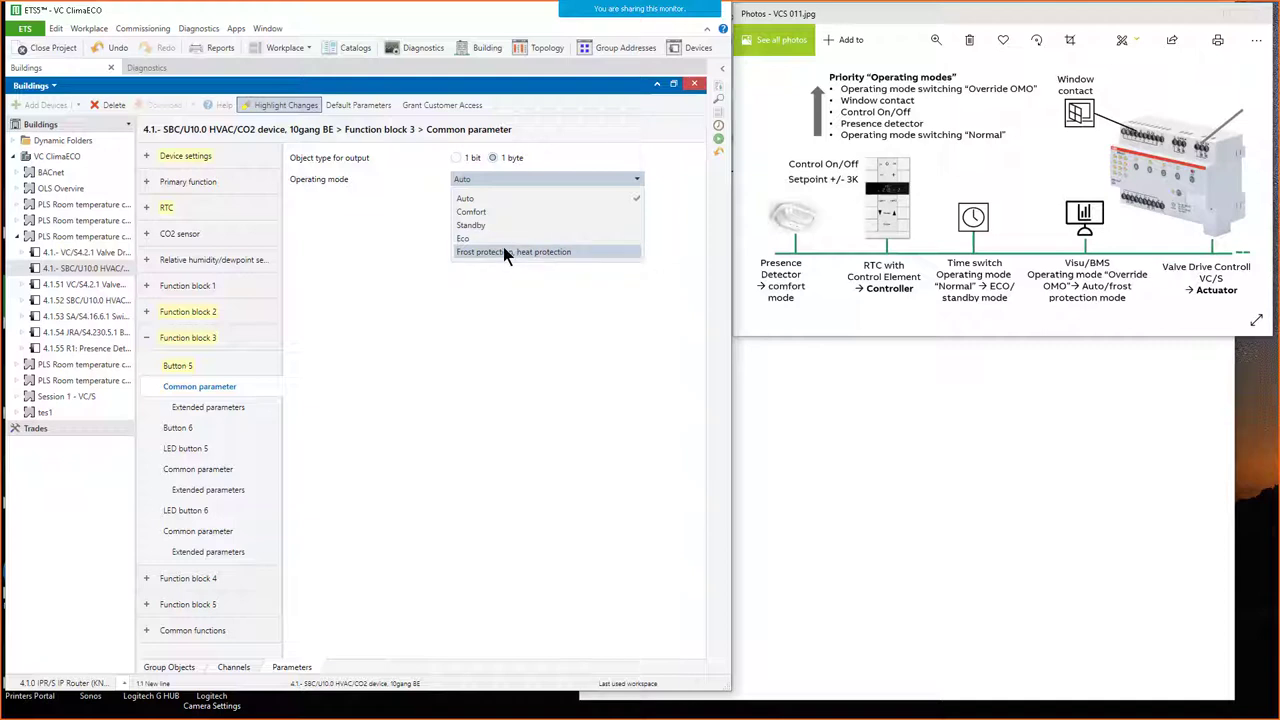
pyautogui.click(547, 410)
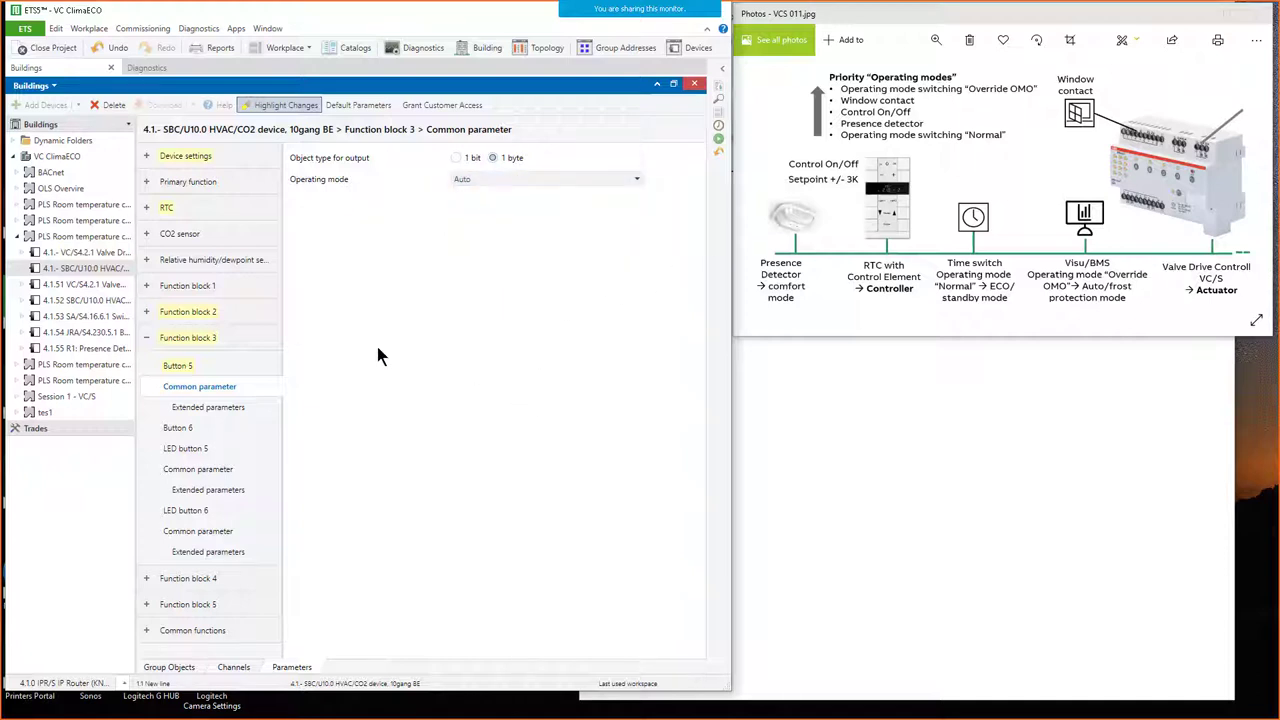
# Step: Configure channel A of the VC/S4.2.1 valve drive controller as an actuator channel and deactivate basic-stage cooling
pyautogui.click(104, 256)
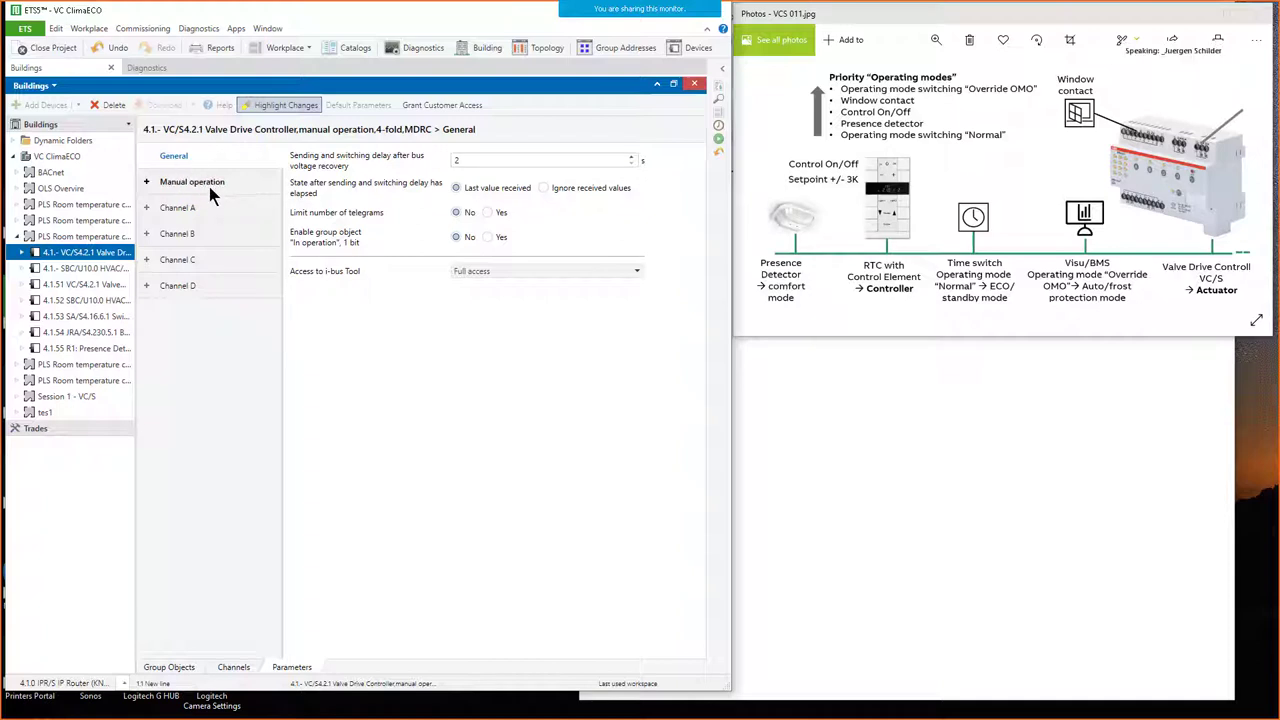
pyautogui.click(178, 207)
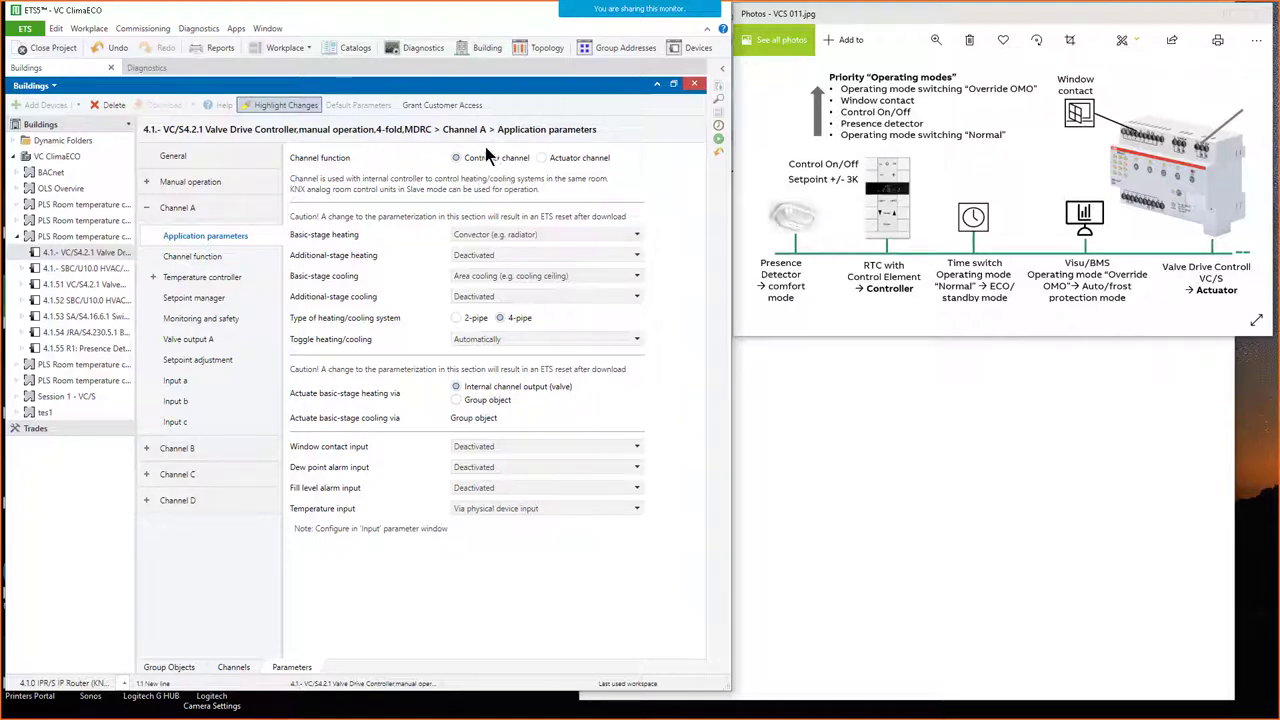
pyautogui.click(544, 162)
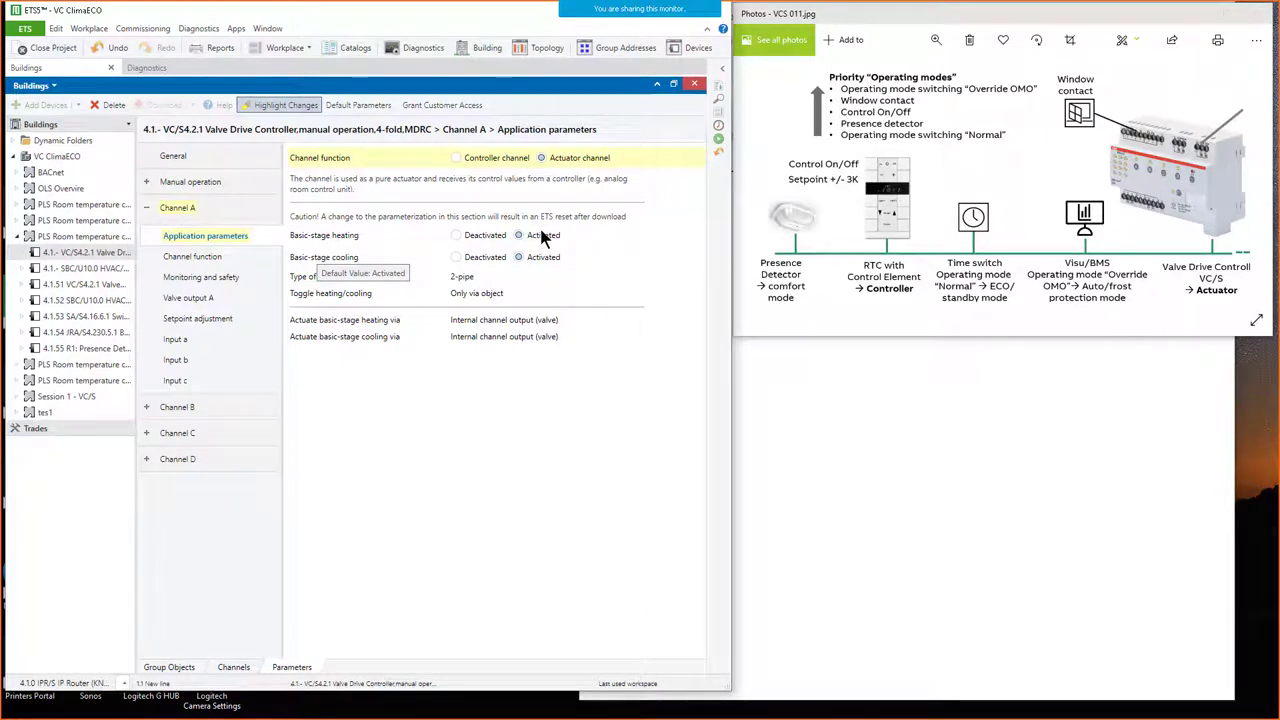
pyautogui.click(456, 257)
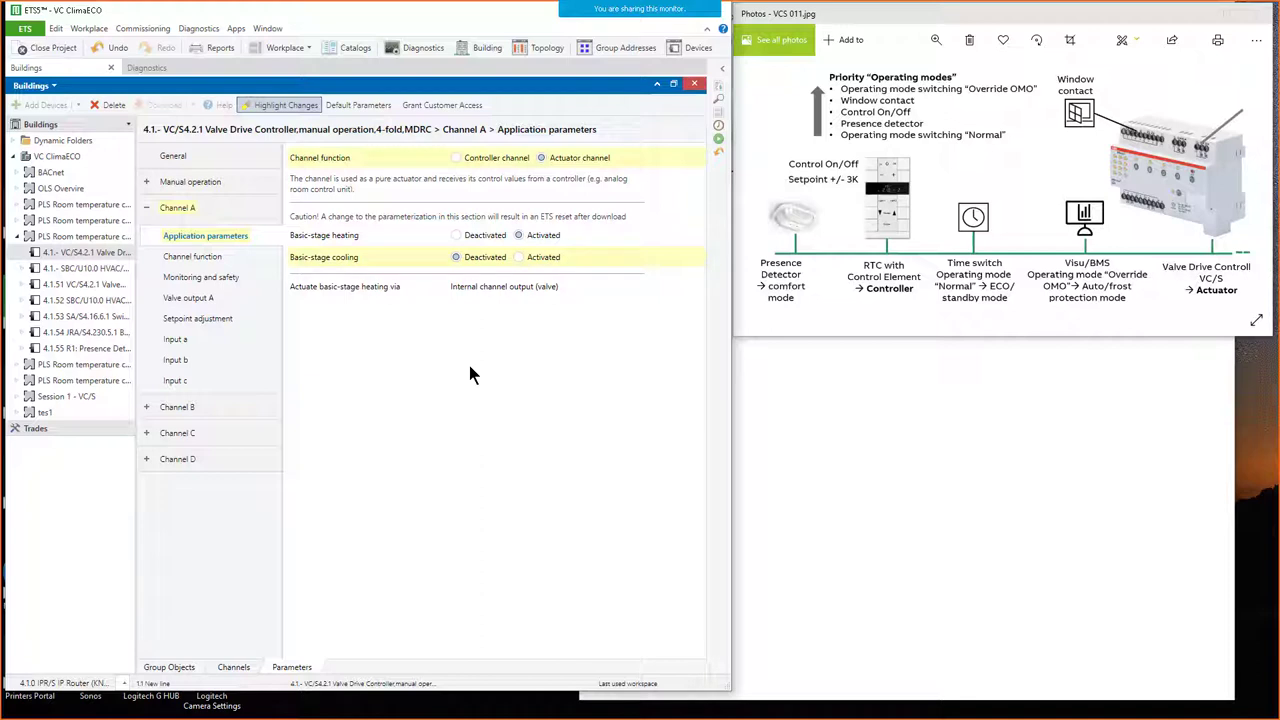
# Step: Review channel A's control value behaviour after bus recovery and the forced operation options under monitoring and safety
pyautogui.click(228, 262)
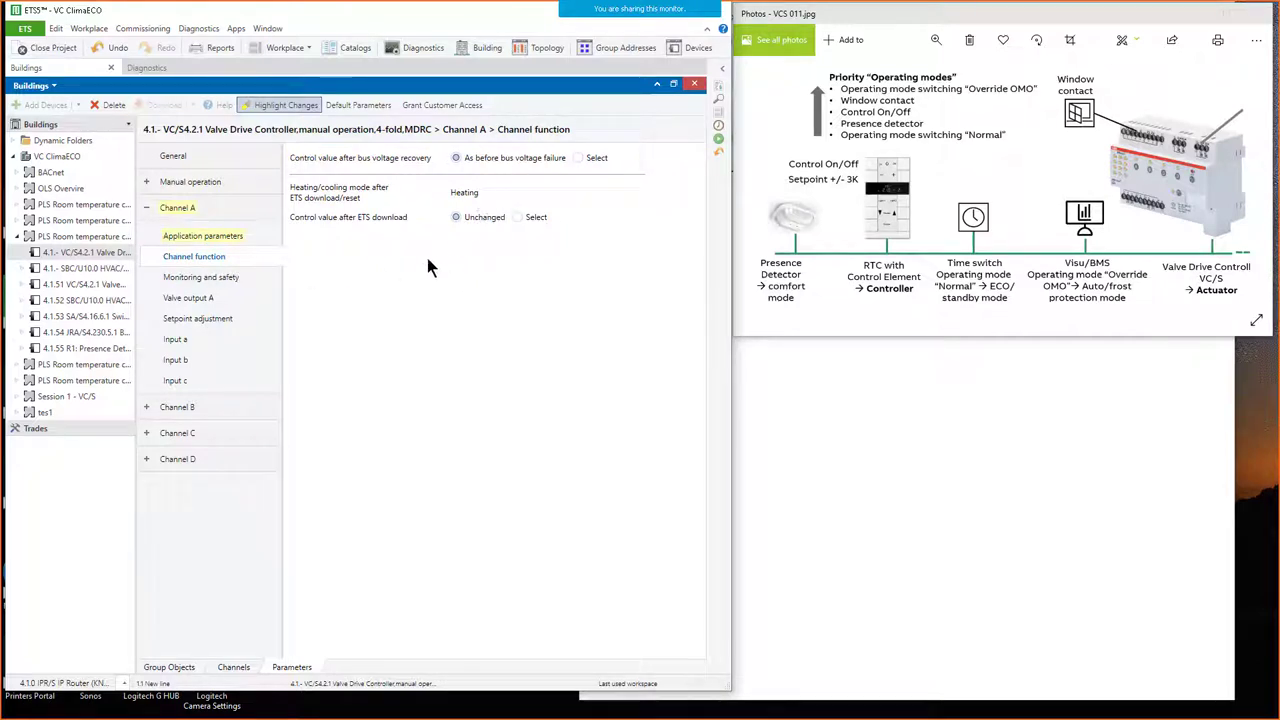
pyautogui.click(238, 277)
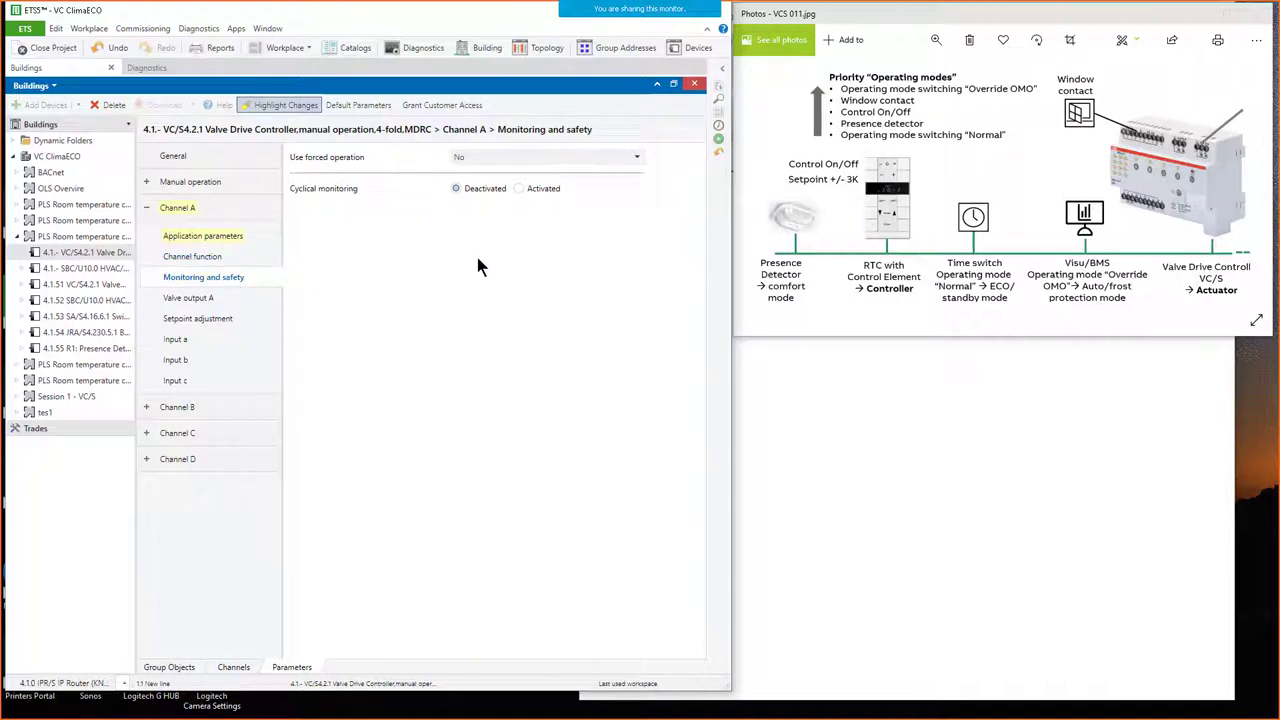
pyautogui.click(518, 160)
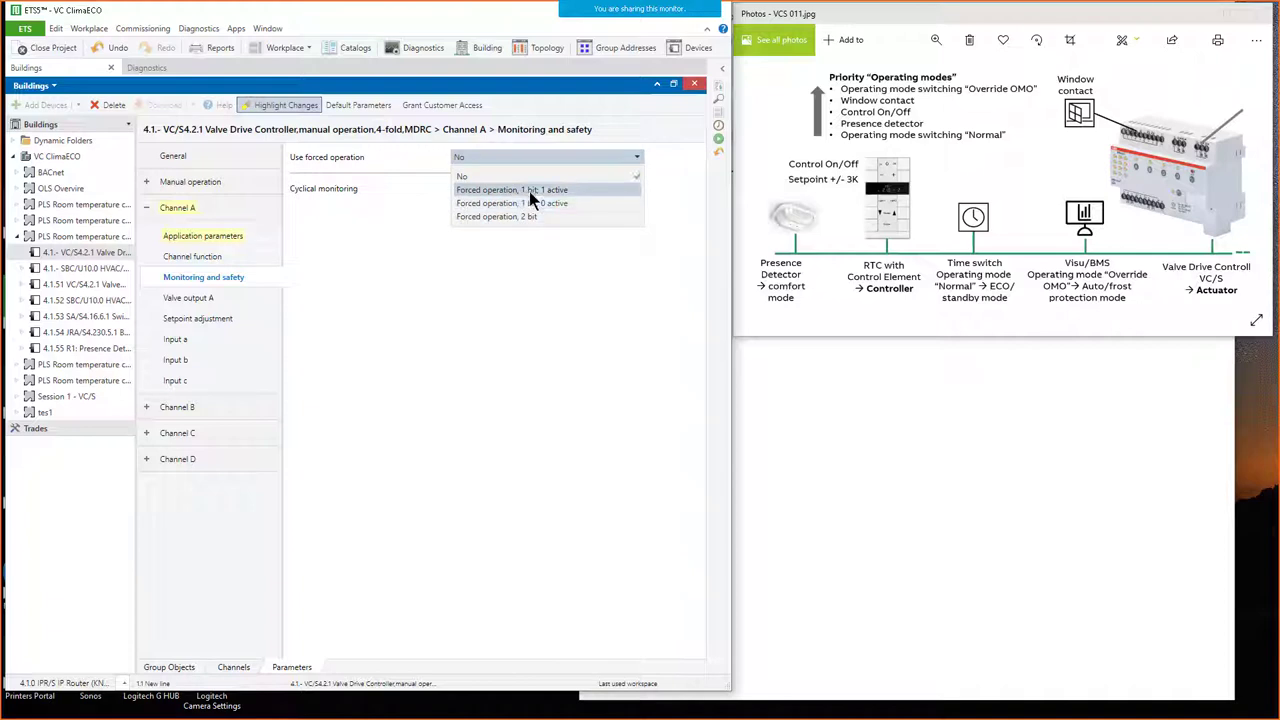
pyautogui.click(395, 248)
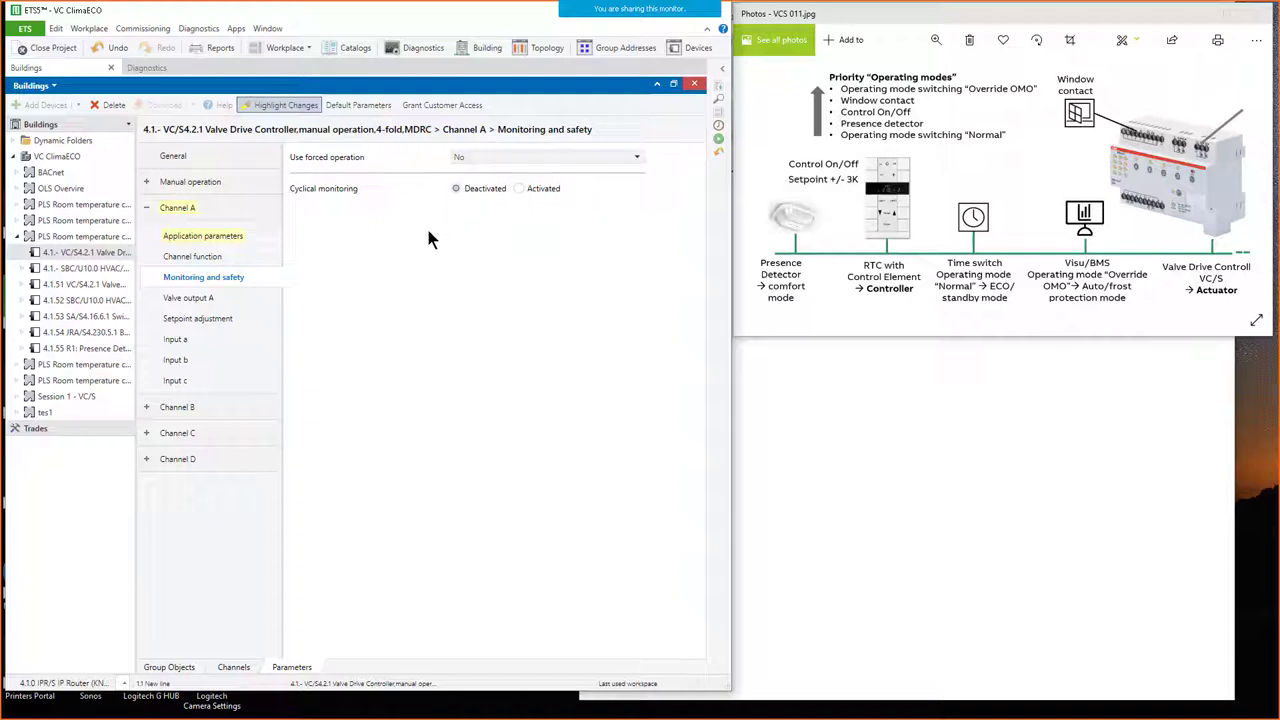
# Step: For valve output A, keep Thermoelectric (PWM) and set both the PWM cycle time and the valve drive opening/closing time to 10 s
pyautogui.click(217, 296)
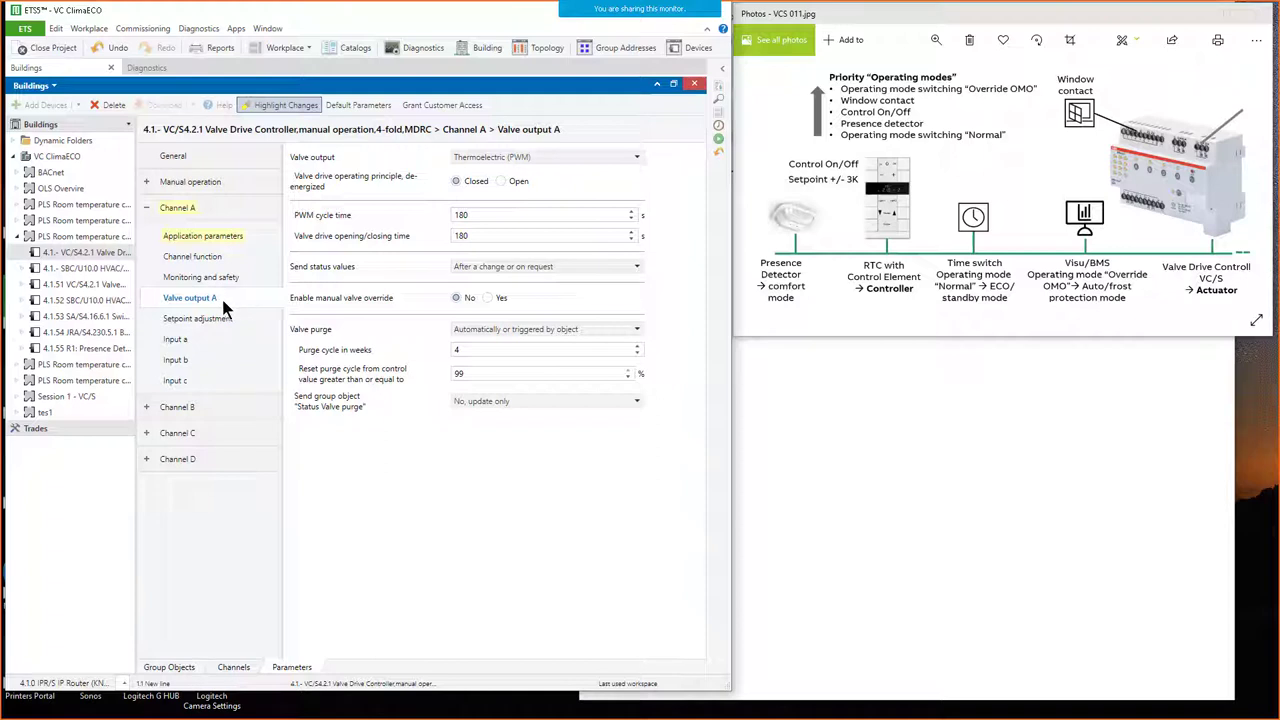
pyautogui.click(526, 160)
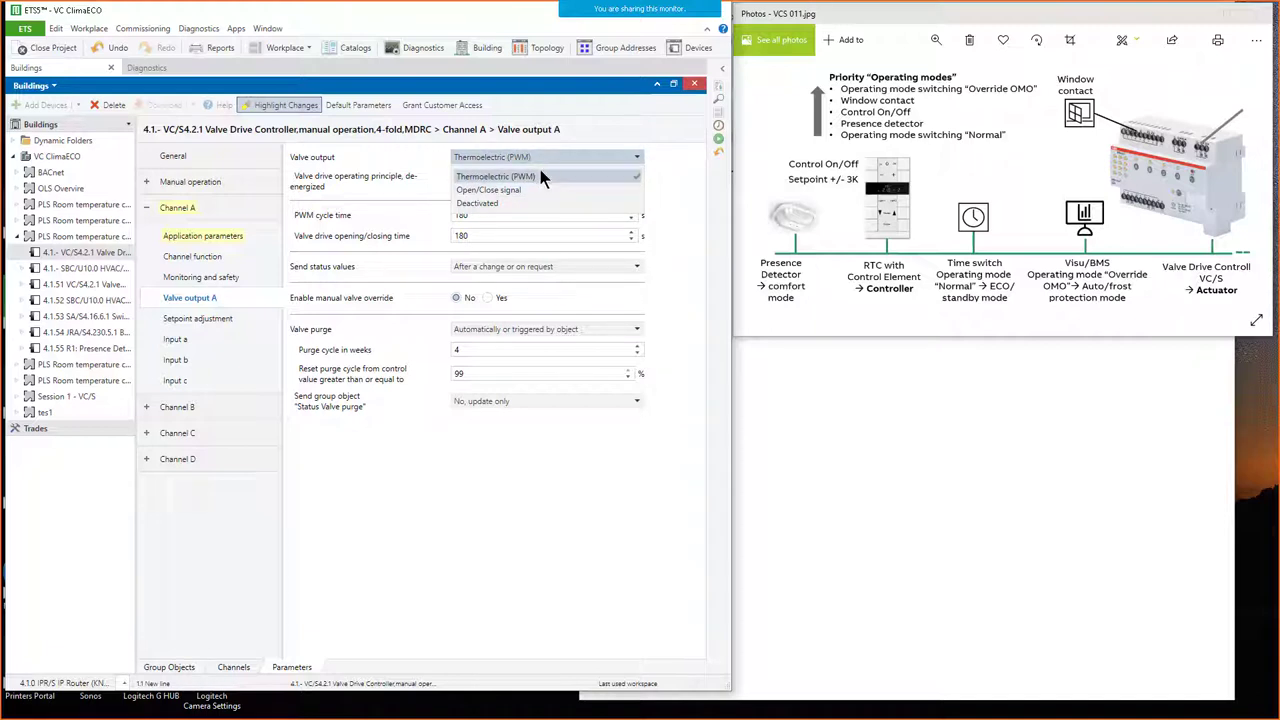
pyautogui.click(537, 178)
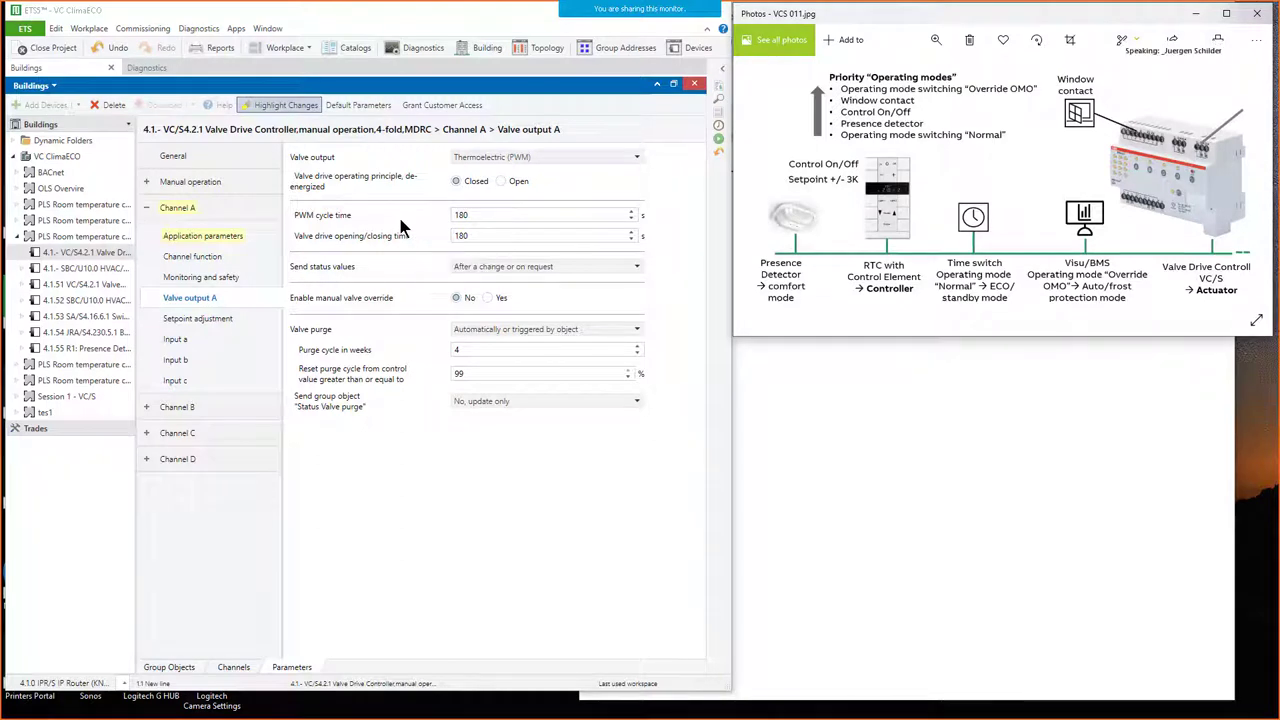
pyautogui.doubleClick(477, 215)
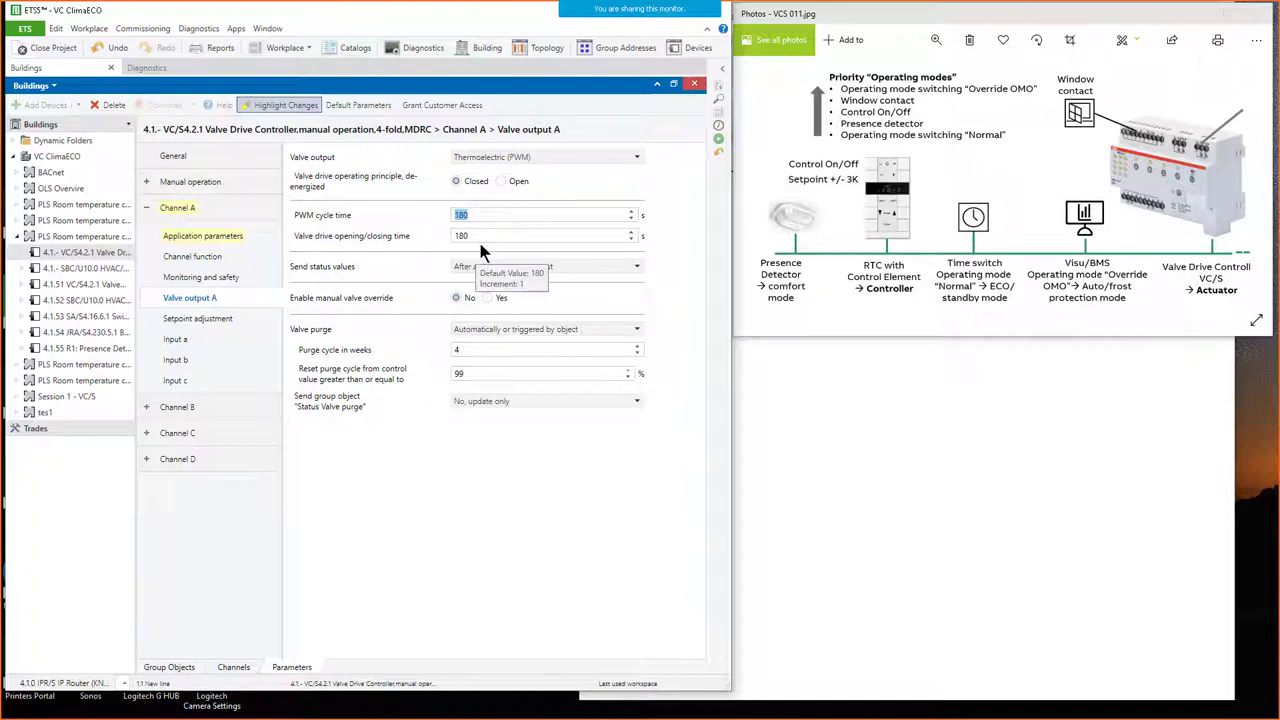
pyautogui.write('10')
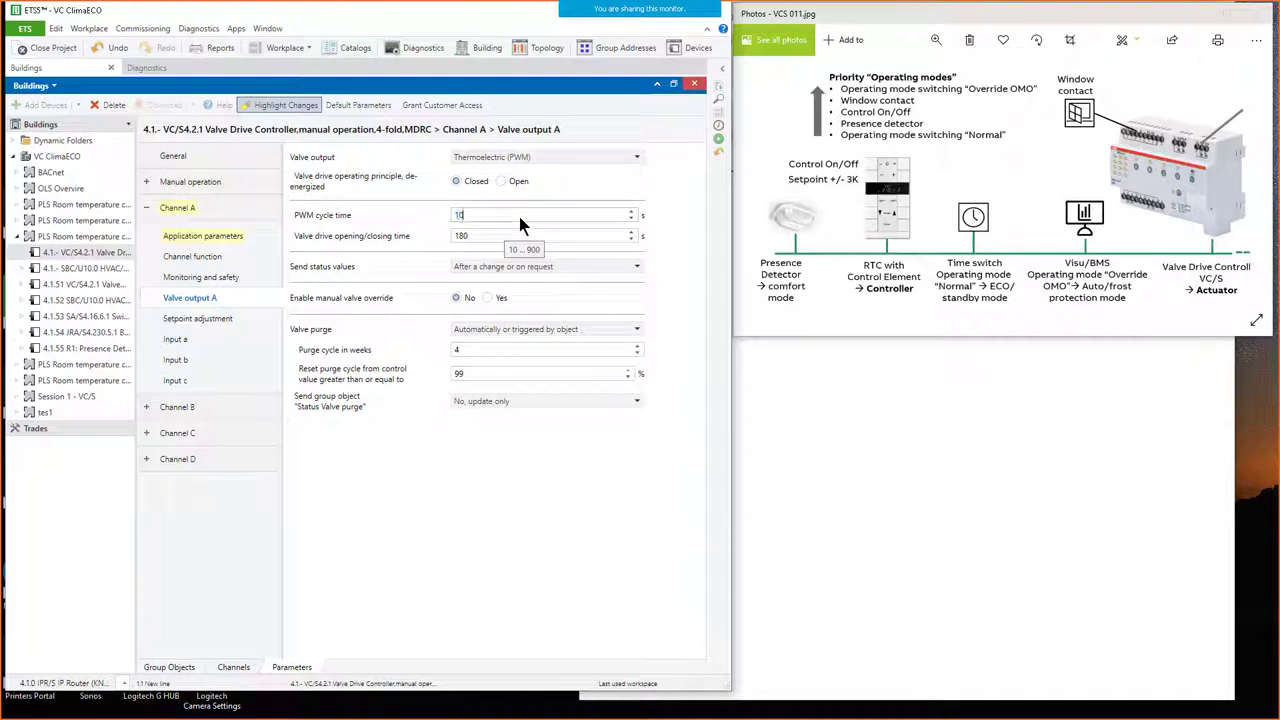
pyautogui.press('Tab')
pyautogui.write('10')
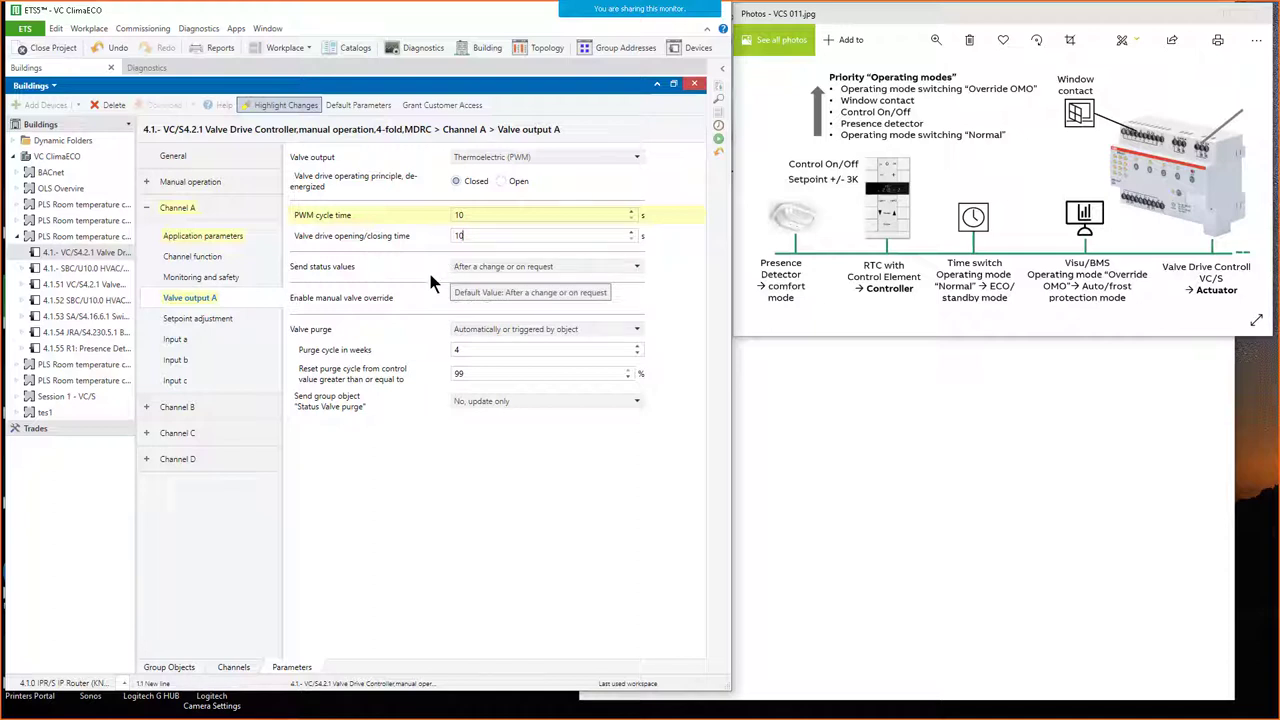
# Step: Review channel A's setpoint adjustment and inputs a and b, and set input c to Binary signal input
pyautogui.click(213, 319)
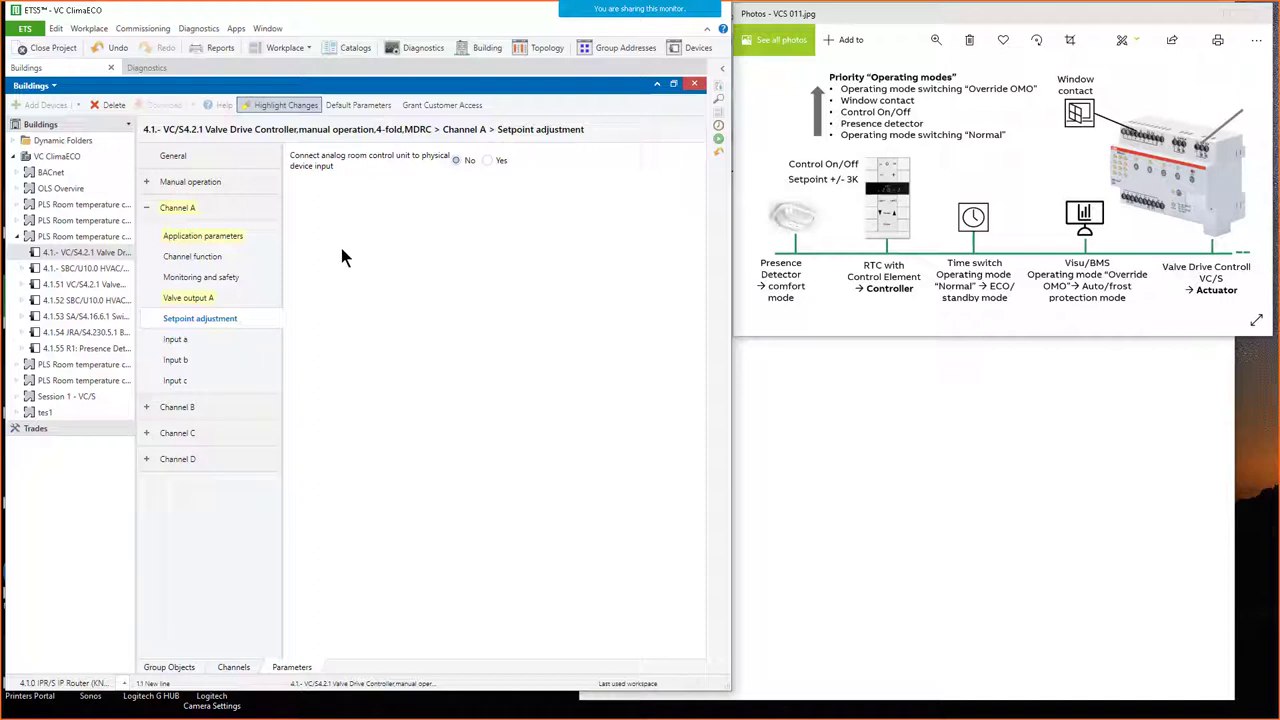
pyautogui.click(181, 340)
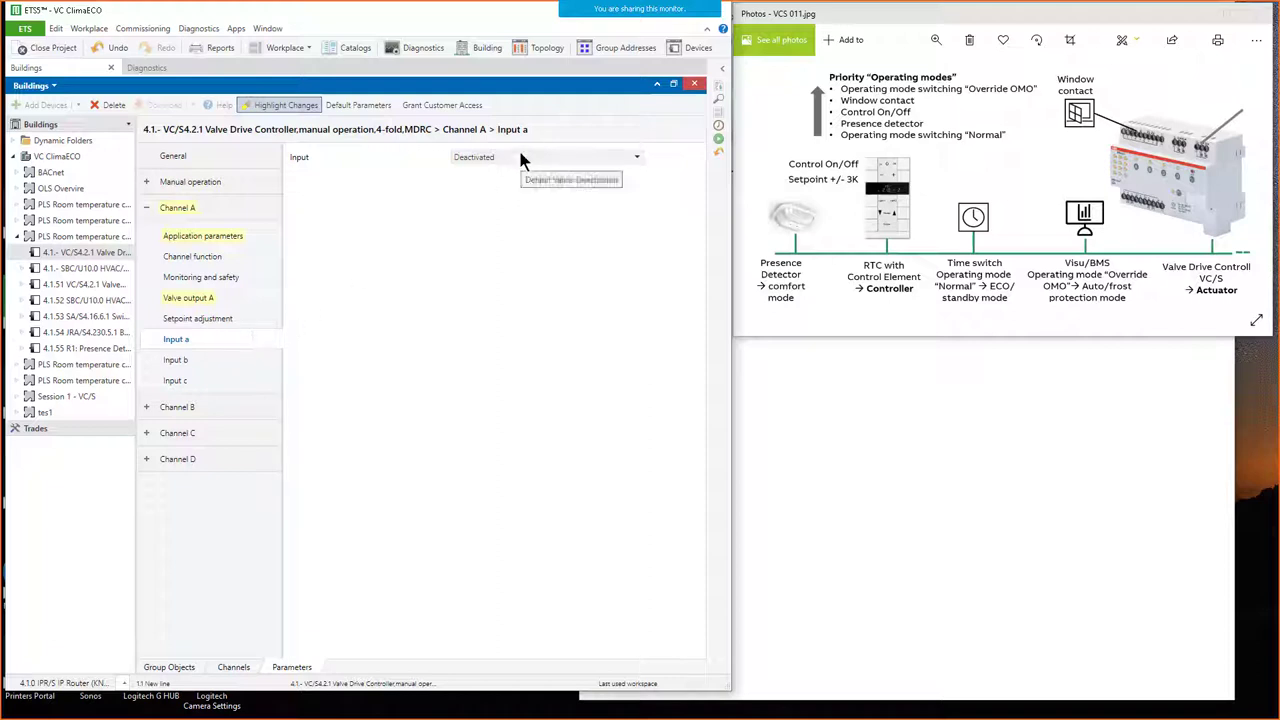
pyautogui.click(211, 362)
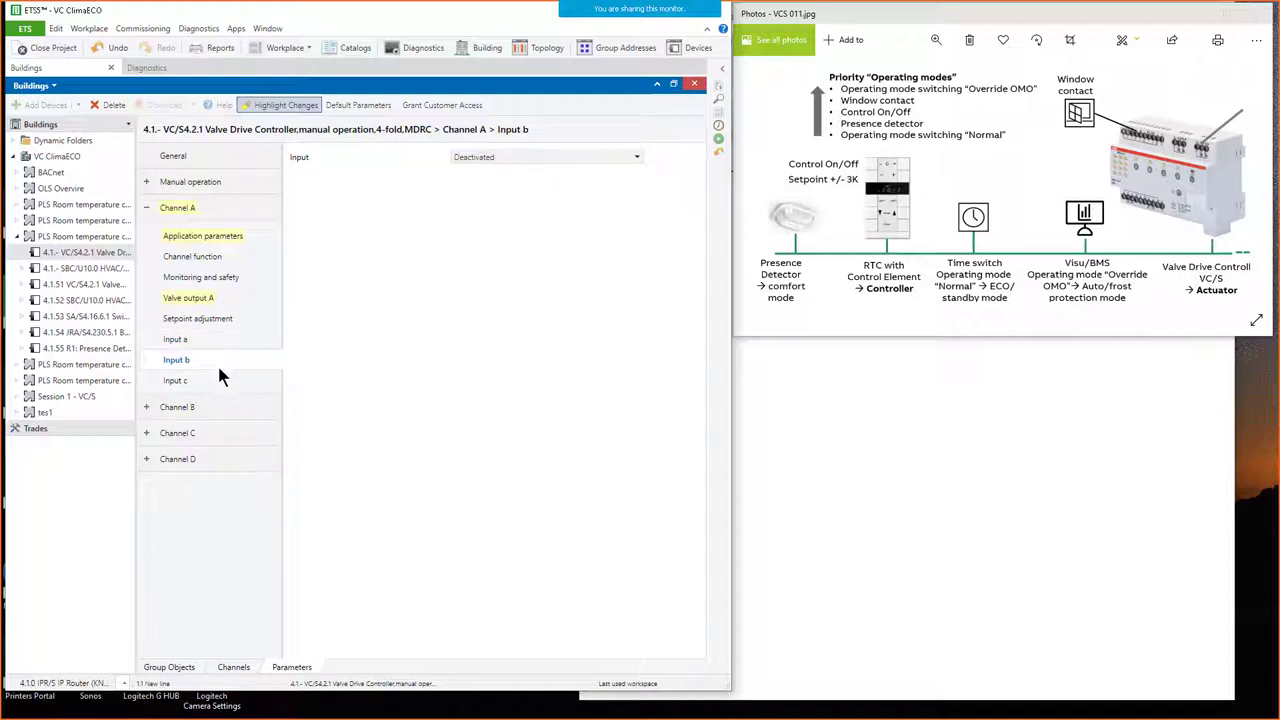
pyautogui.click(209, 378)
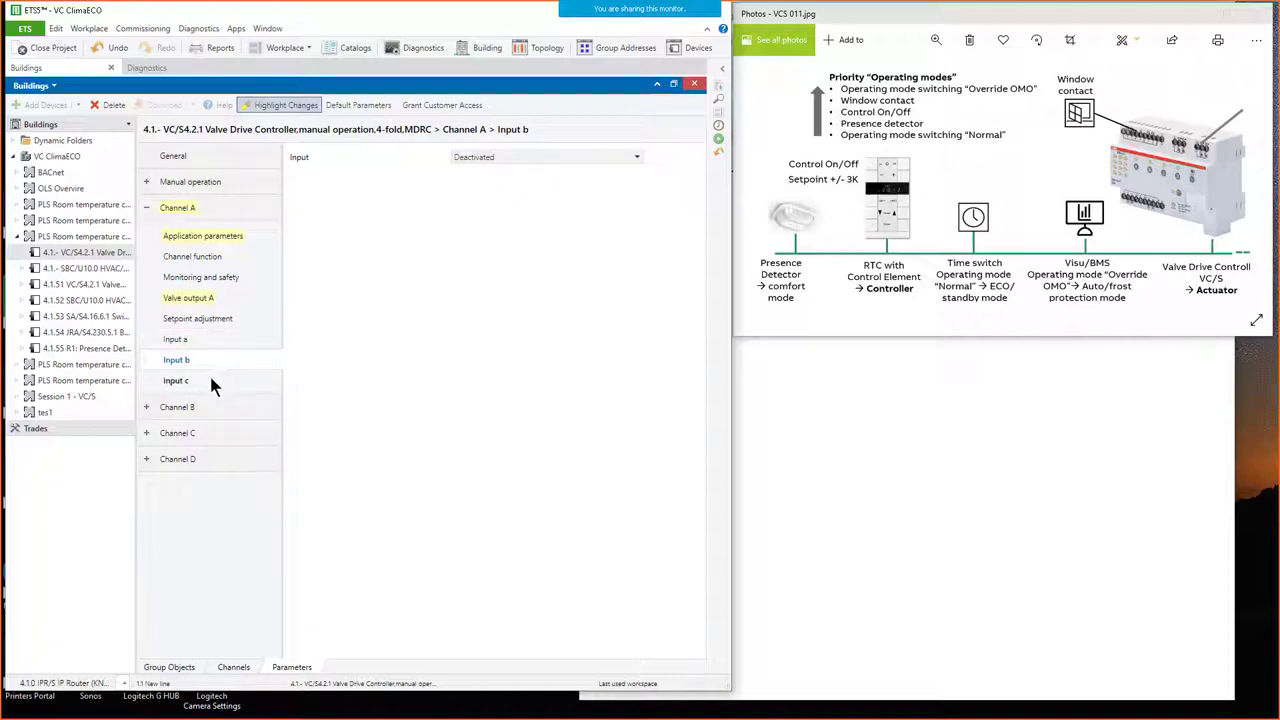
pyautogui.click(489, 157)
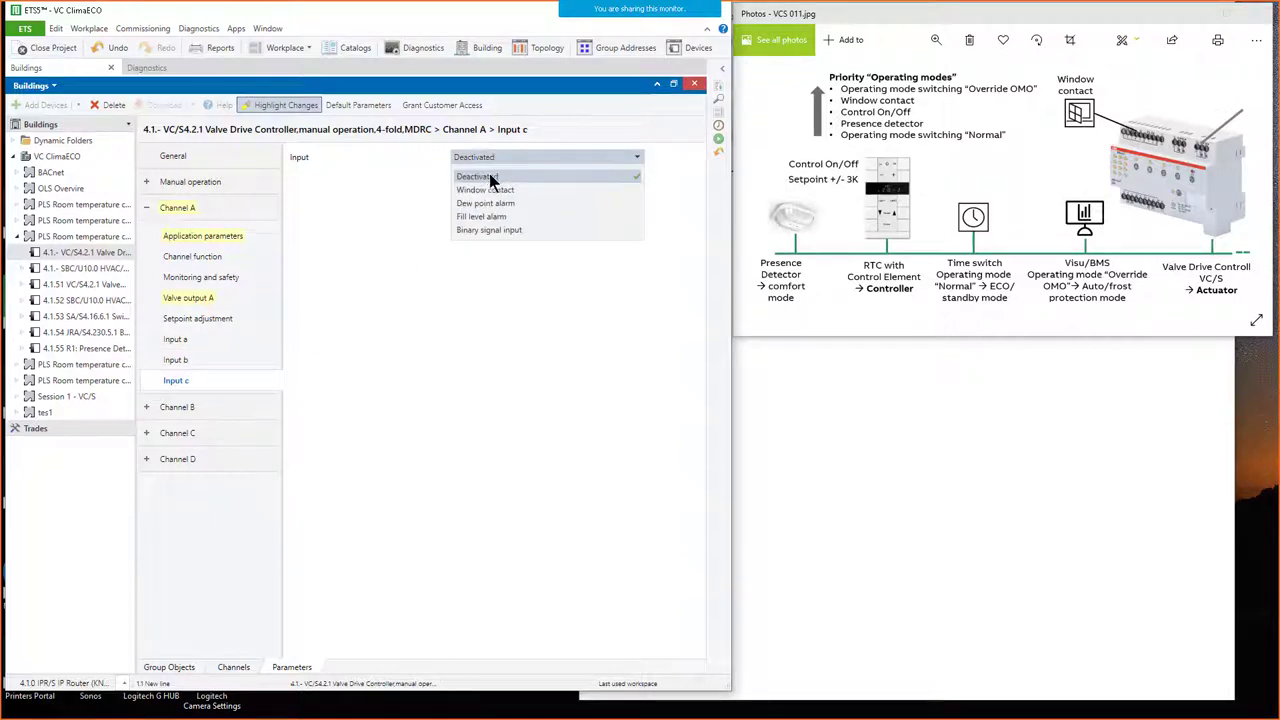
pyautogui.click(498, 230)
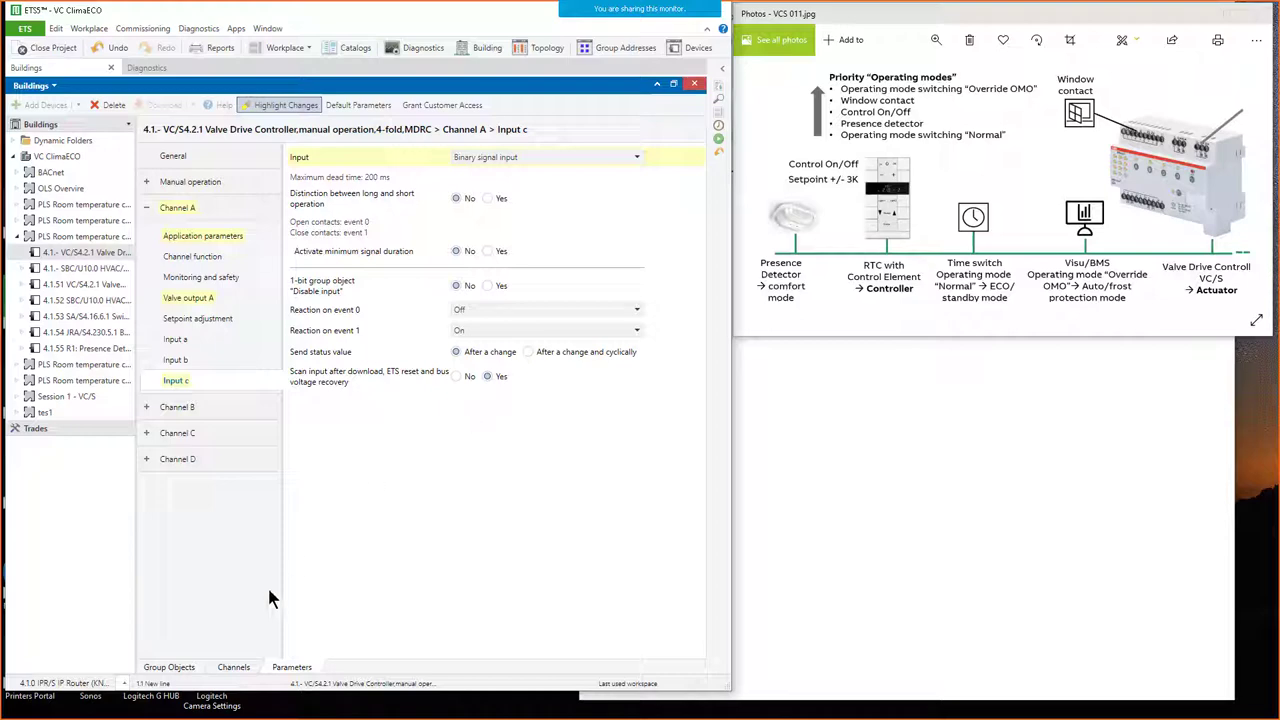
# Step: Show the VC/S4.2.1 group objects, widen the Object Function column and examine channel A's heating control value and valve status objects
pyautogui.click(169, 667)
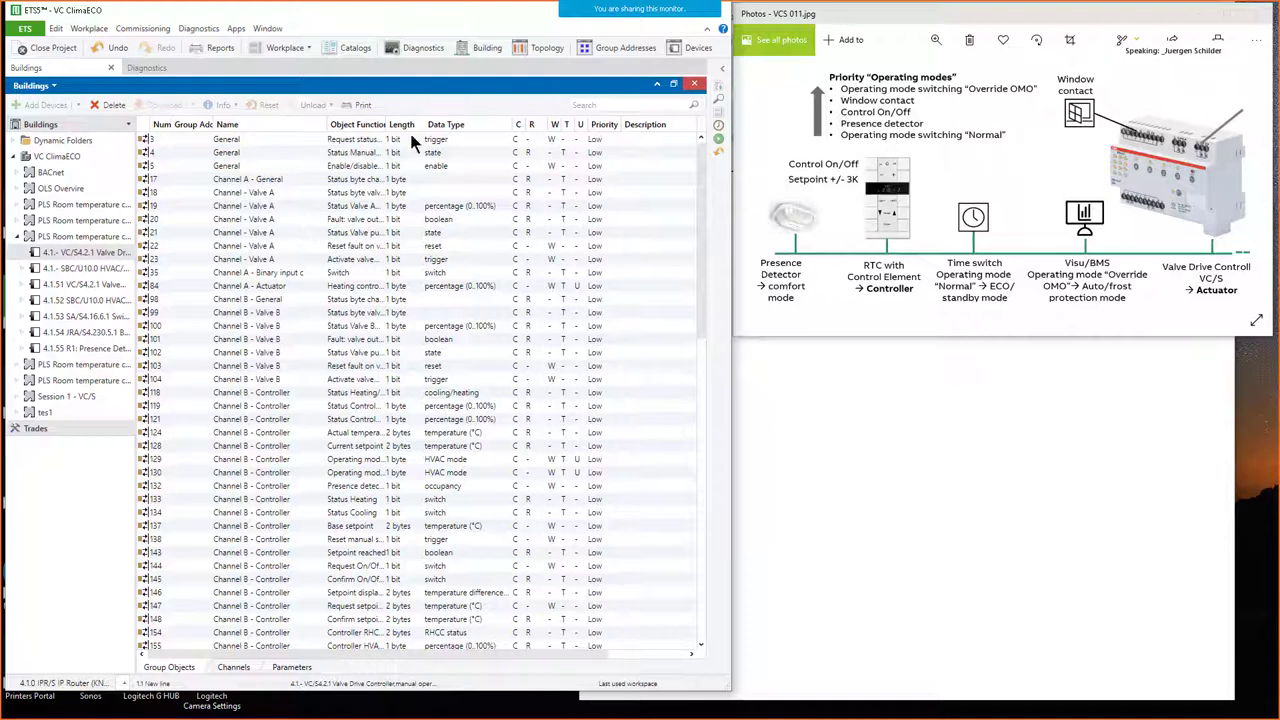
pyautogui.moveTo(387, 124); pyautogui.dragTo(440, 124)
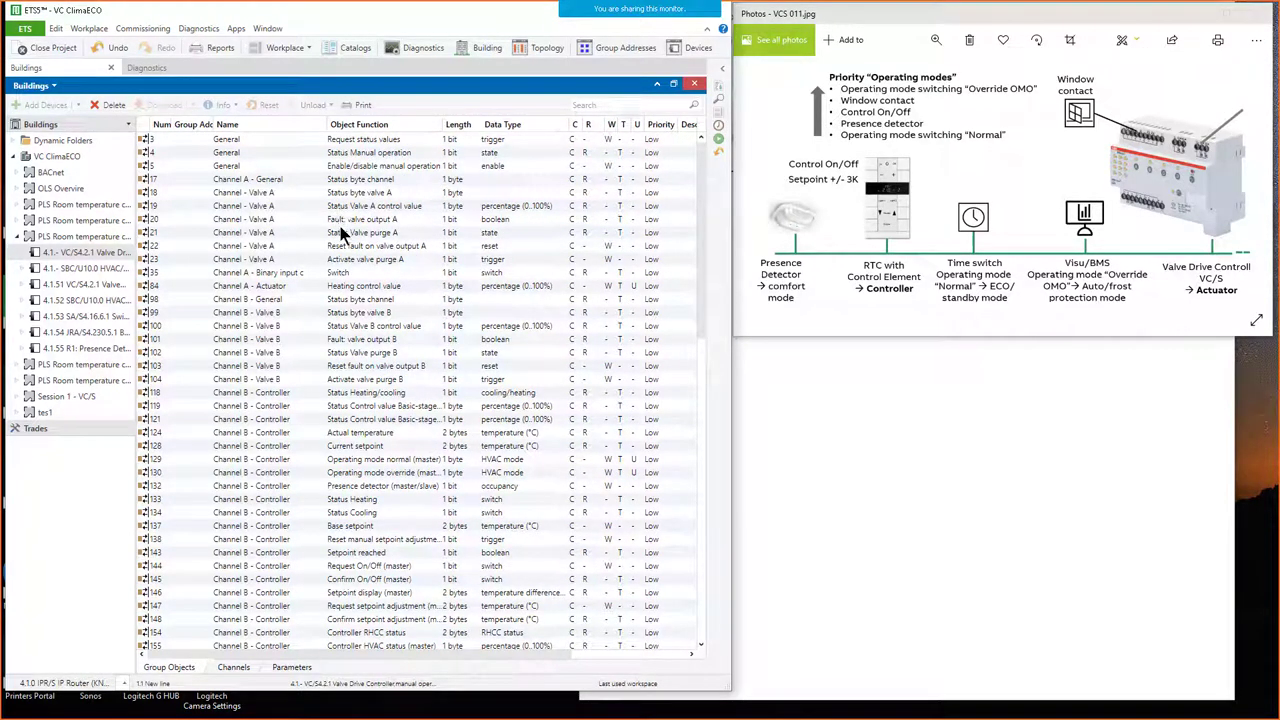
pyautogui.click(315, 285)
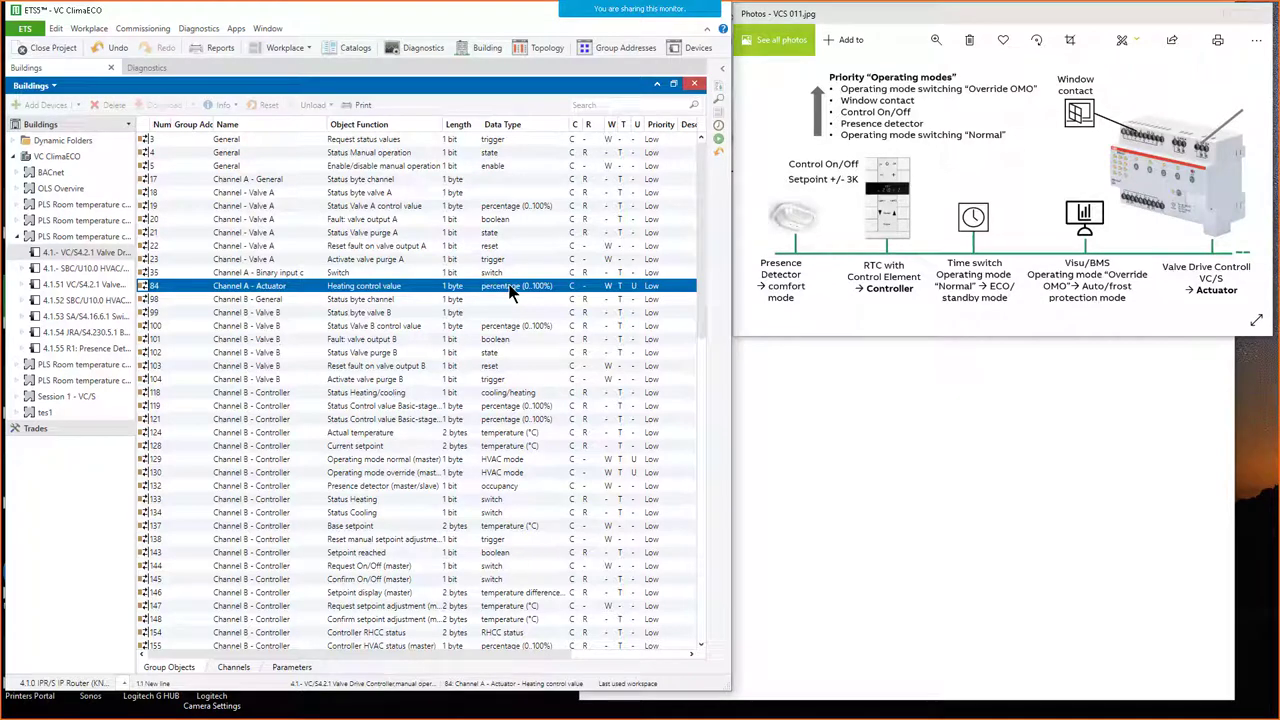
pyautogui.click(406, 206)
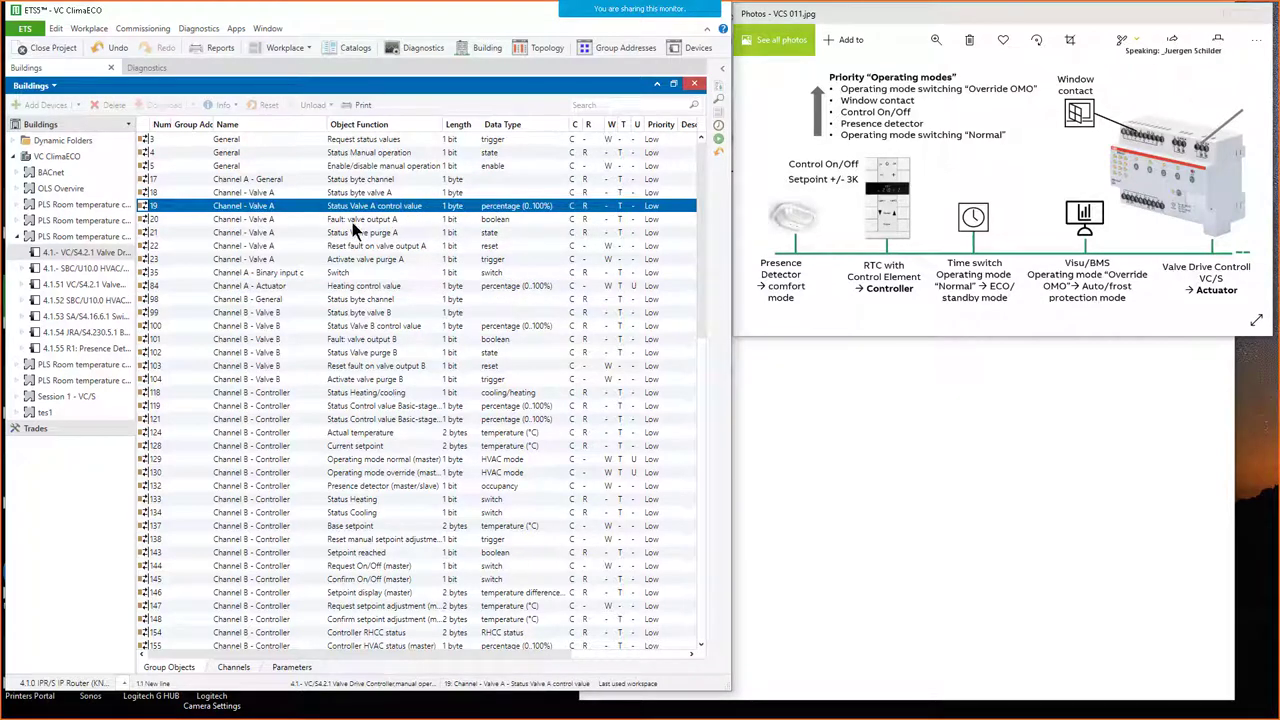
# Step: Examine the SBC/U10.0 group objects for heating control value, Control On/Off, actual temperature, actual setpoint, and normal and override operating modes
pyautogui.click(75, 269)
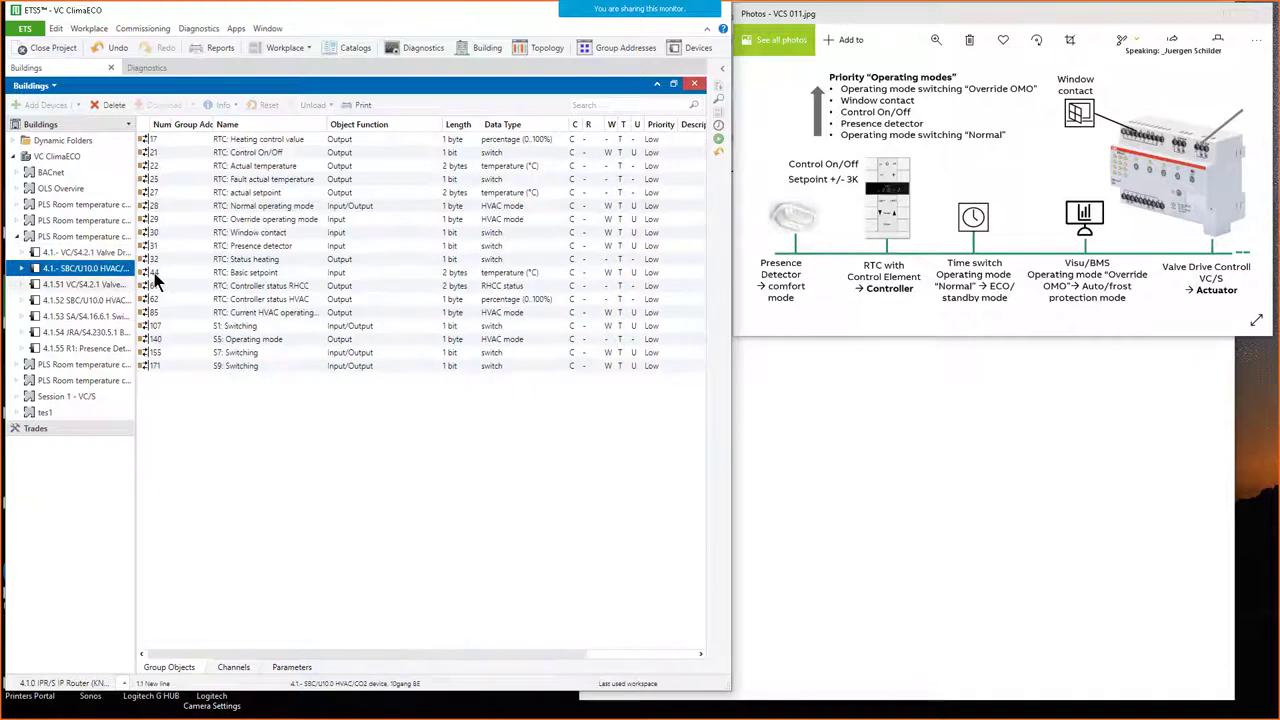
pyautogui.click(255, 140)
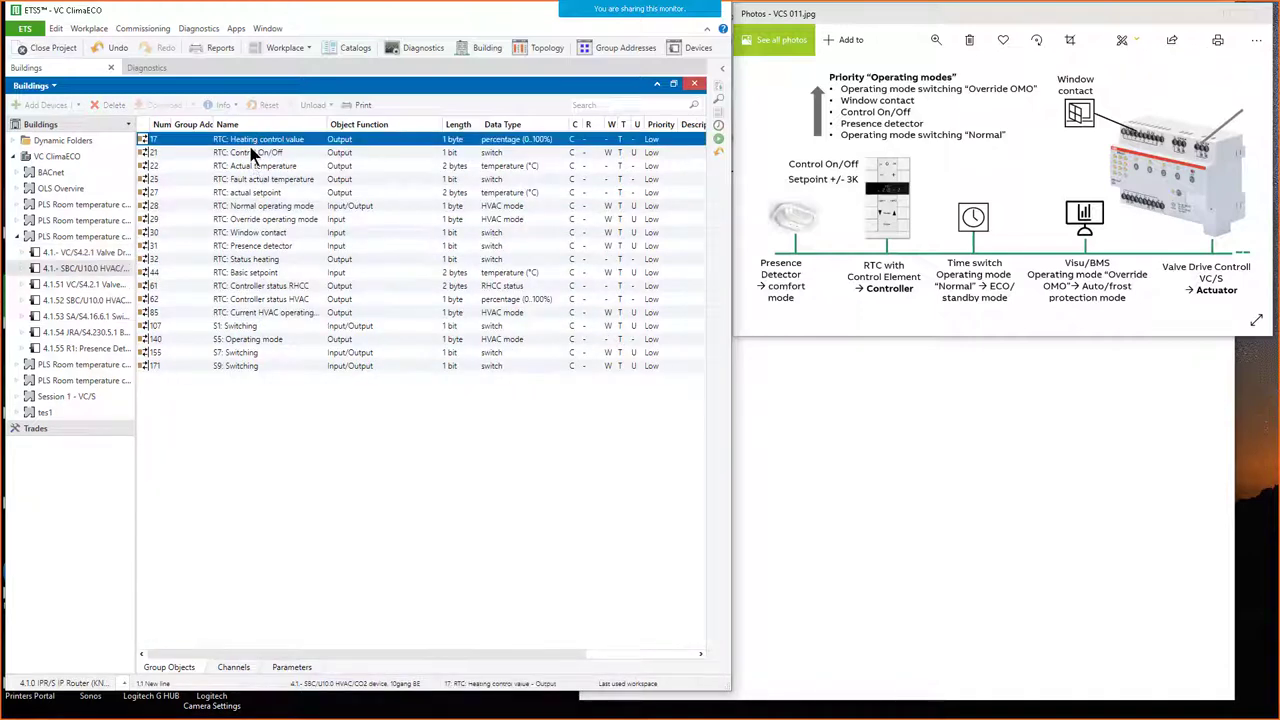
pyautogui.click(358, 155)
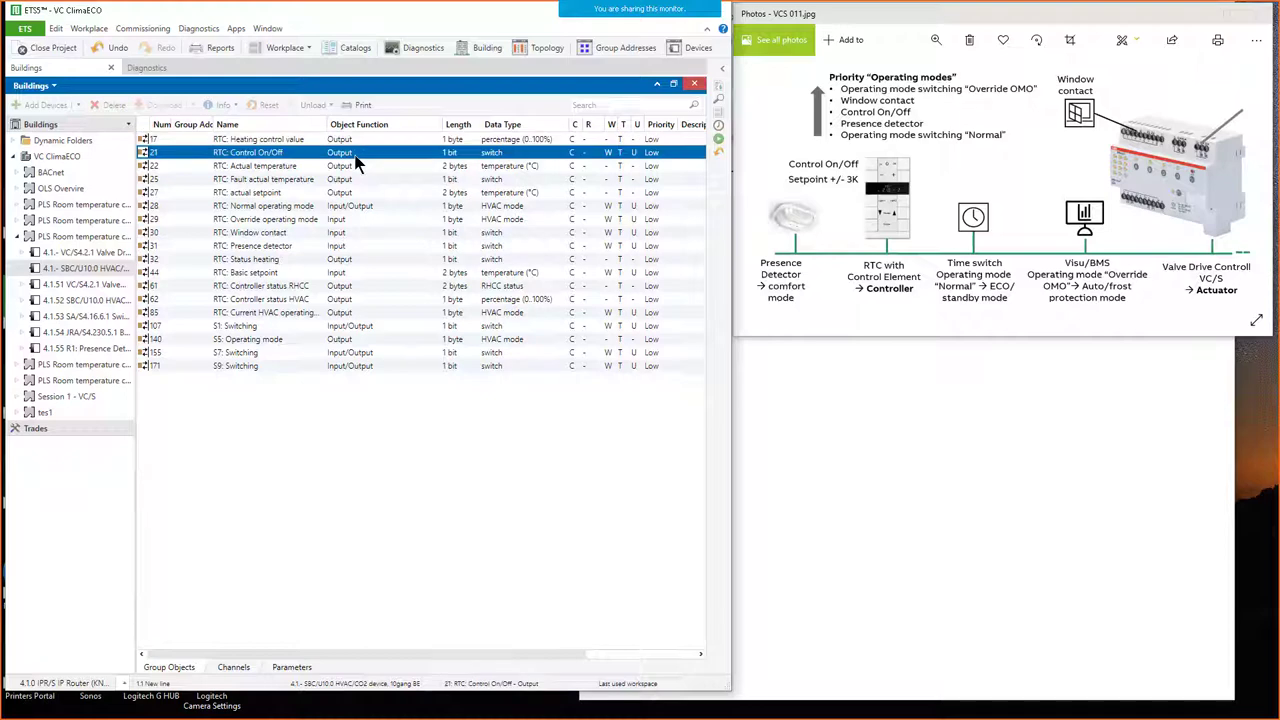
pyautogui.click(217, 167)
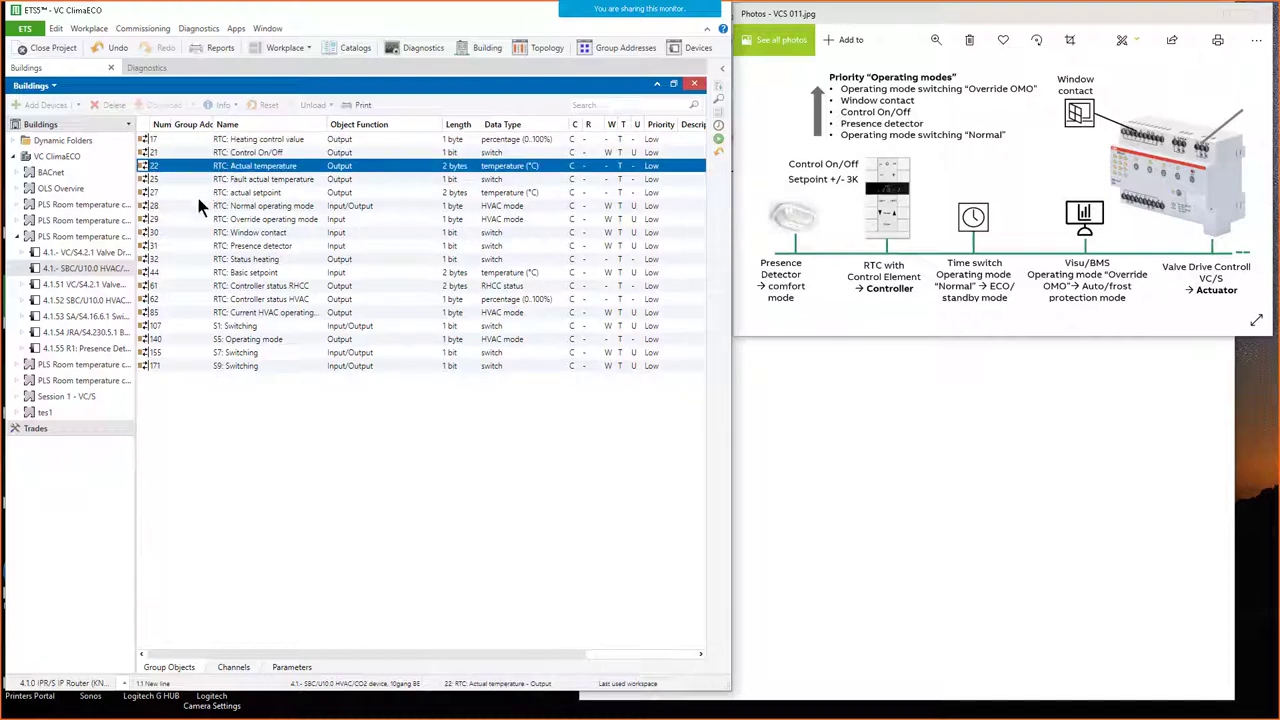
pyautogui.click(204, 192)
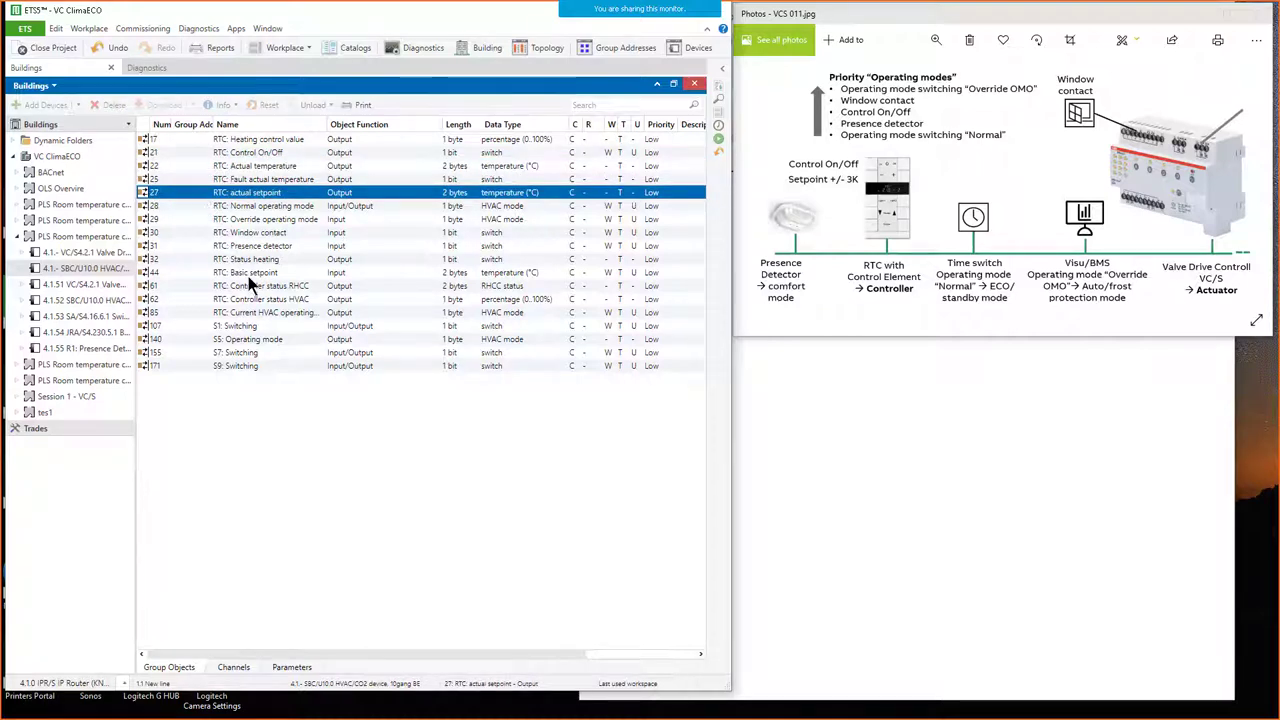
pyautogui.click(256, 207)
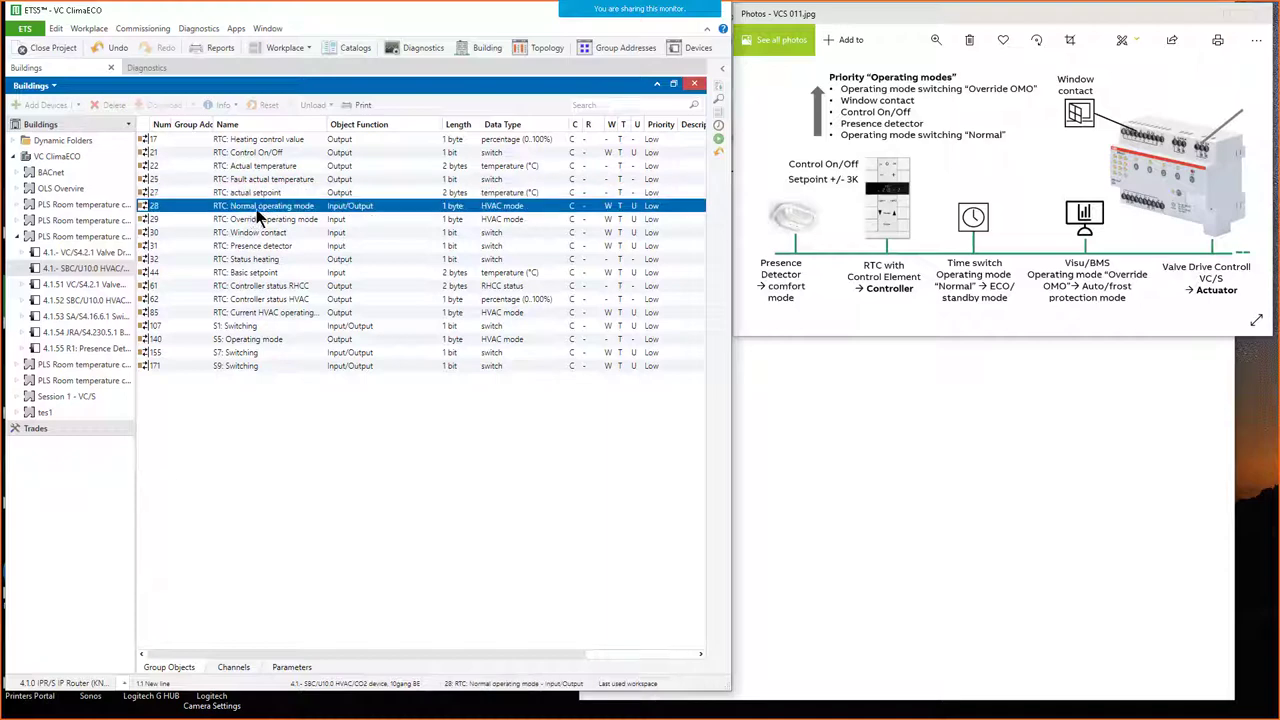
pyautogui.click(254, 221)
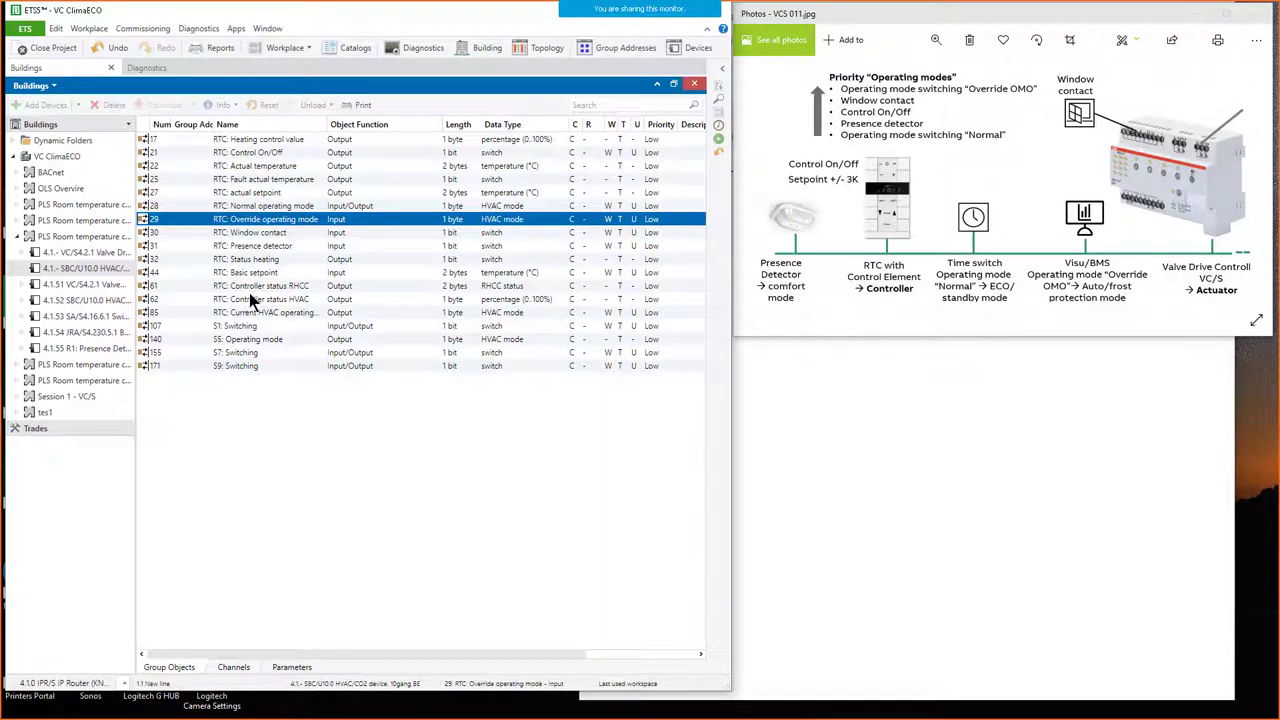
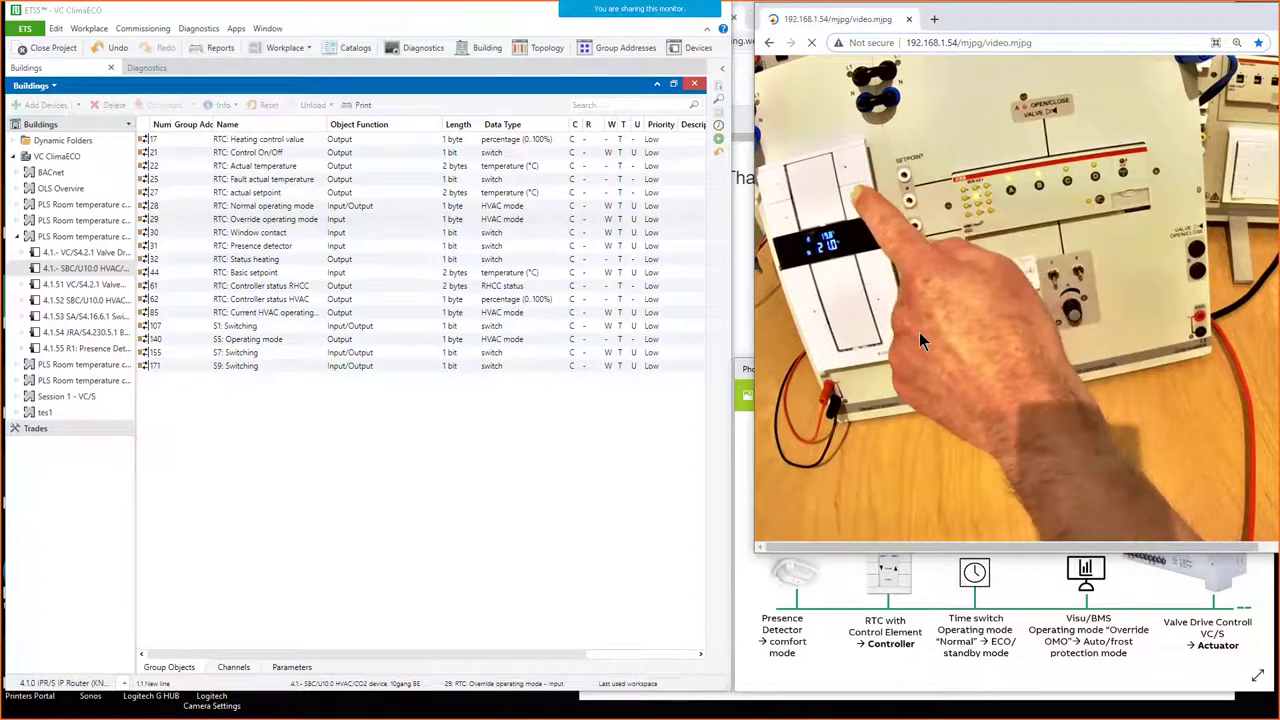
# Step: Bring the operating modes diagram to the front, reposition the ETS window and start recording in the diagnostics group monitor
pyautogui.click(1097, 642)
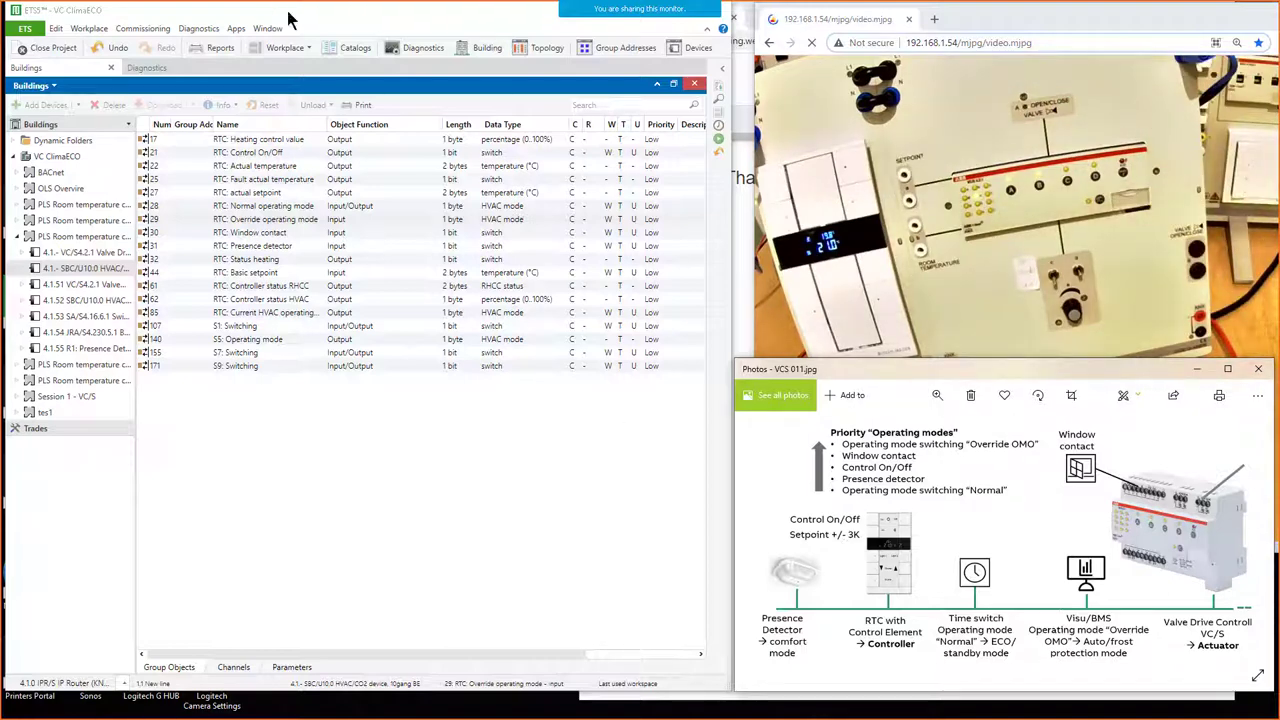
pyautogui.moveTo(290, 20); pyautogui.dragTo(273, 138)
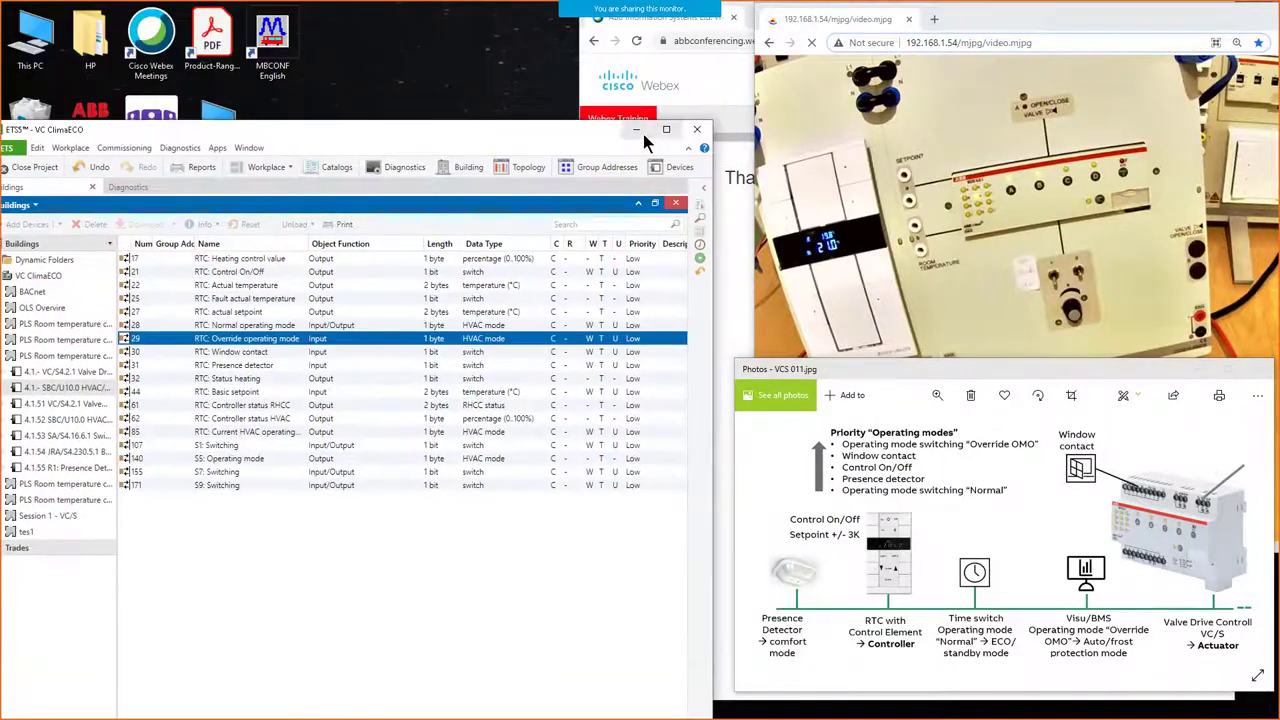
pyautogui.doubleClick(536, 124)
pyautogui.click(128, 74)
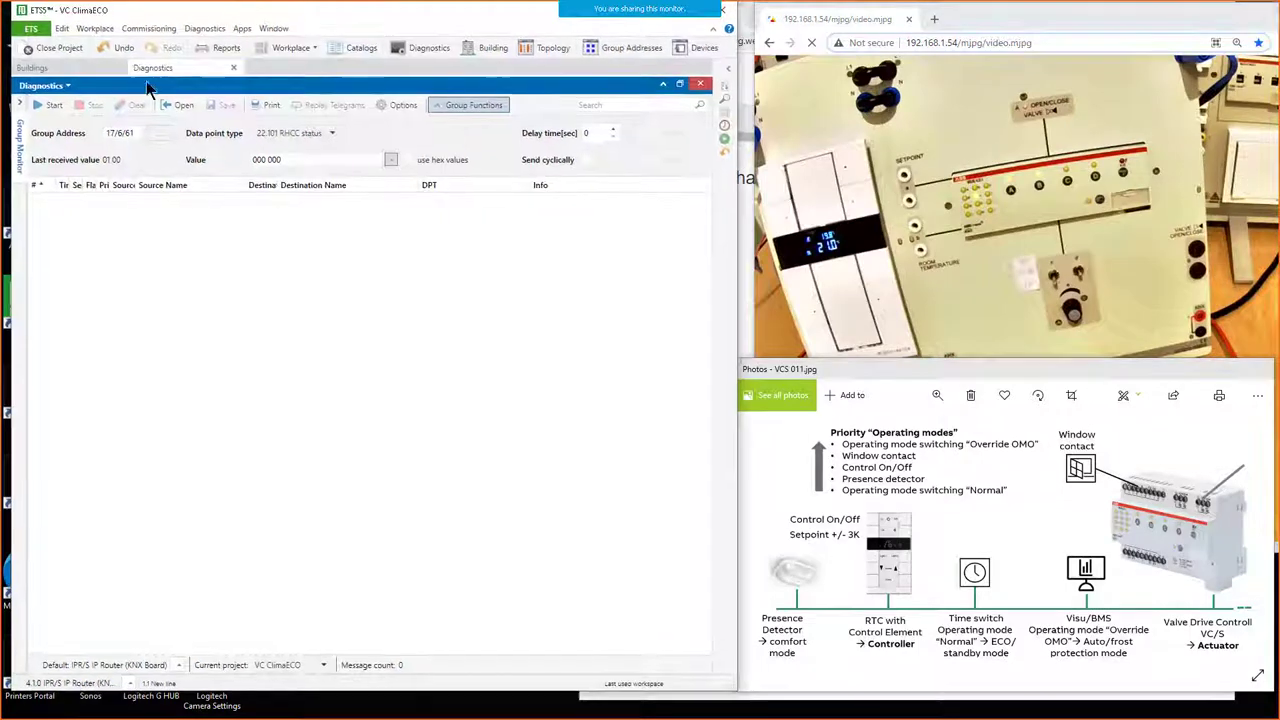
pyautogui.click(52, 105)
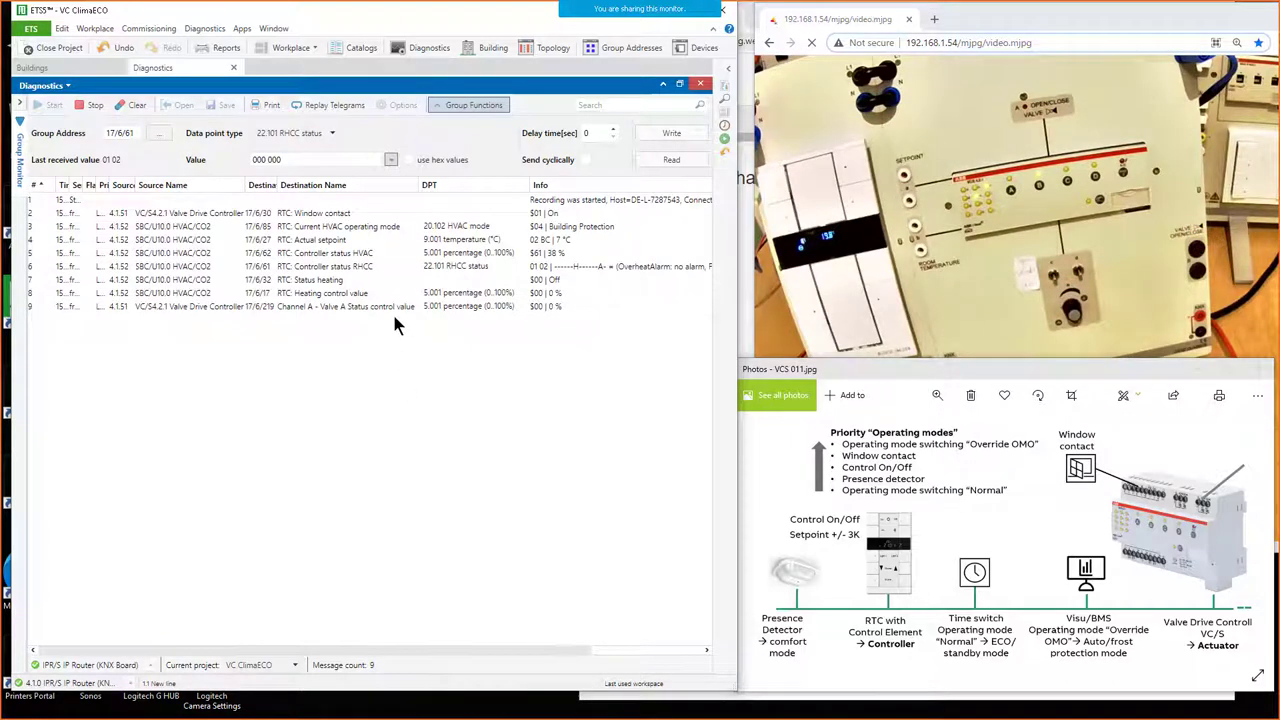
# Step: Examine the telegrams following the window contact's On signal: HVAC operating mode, actual setpoint, heating status and heating control value
pyautogui.click(308, 215)
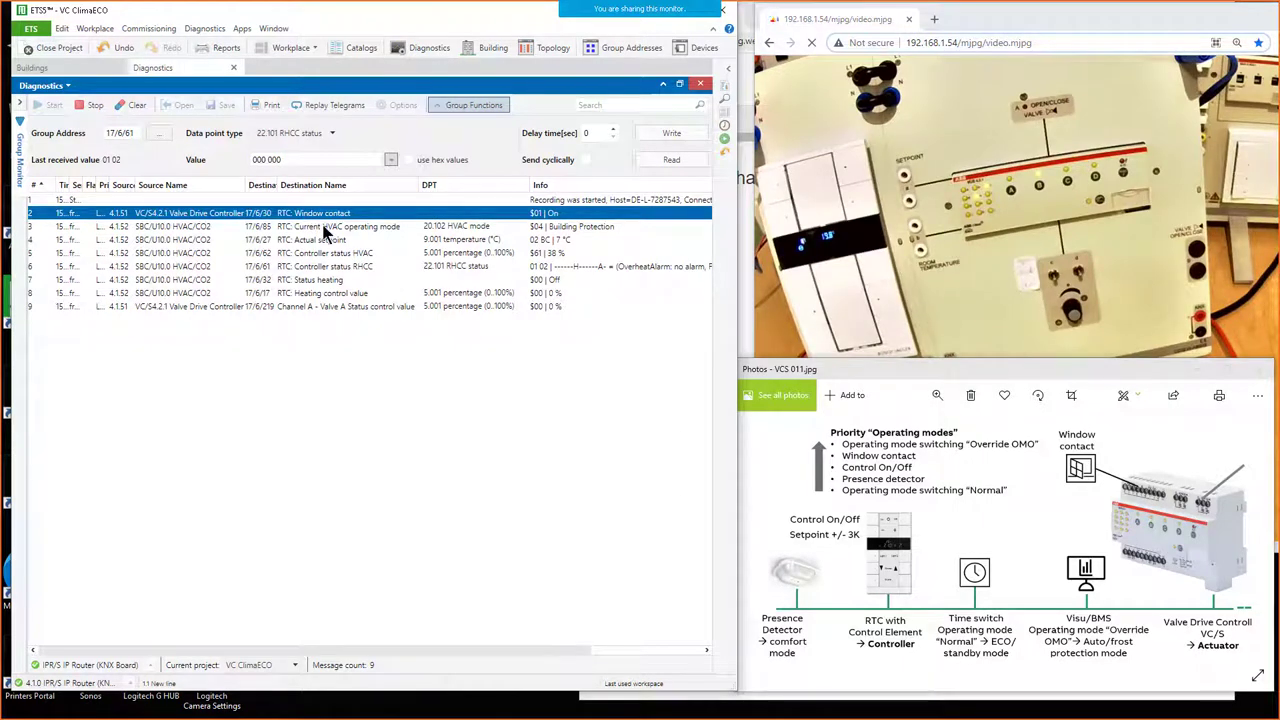
pyautogui.click(325, 227)
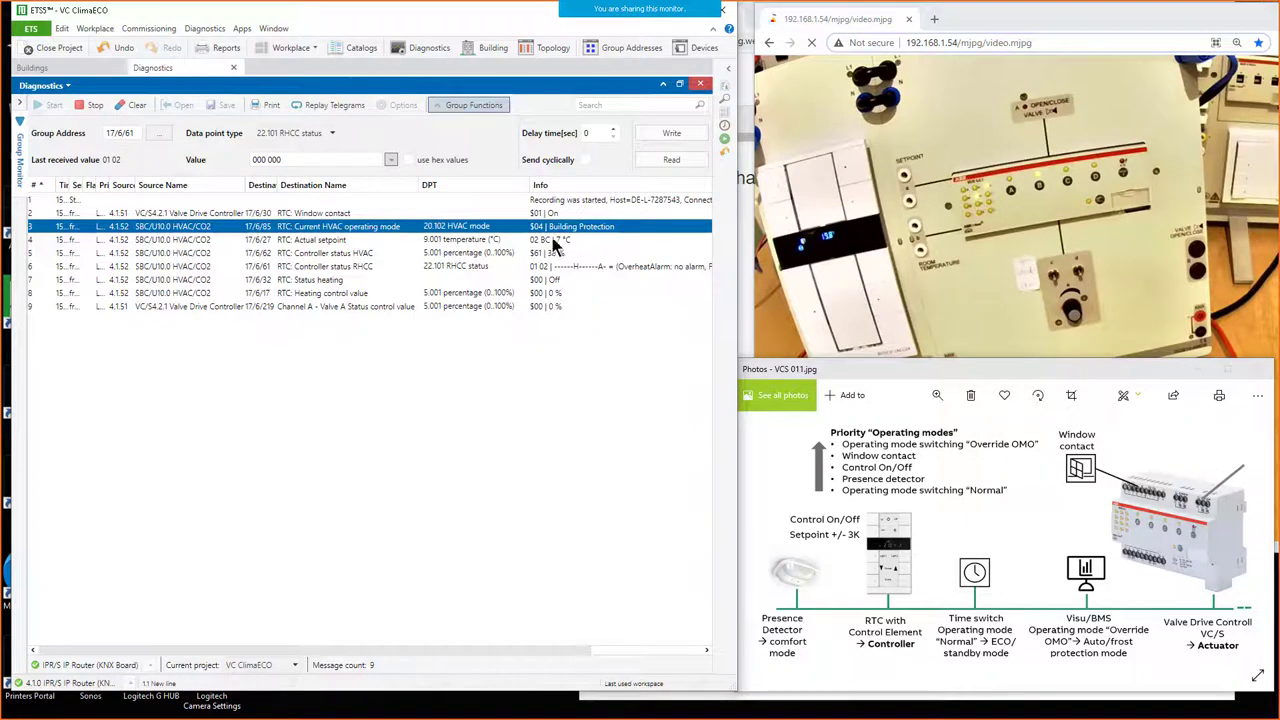
pyautogui.click(519, 241)
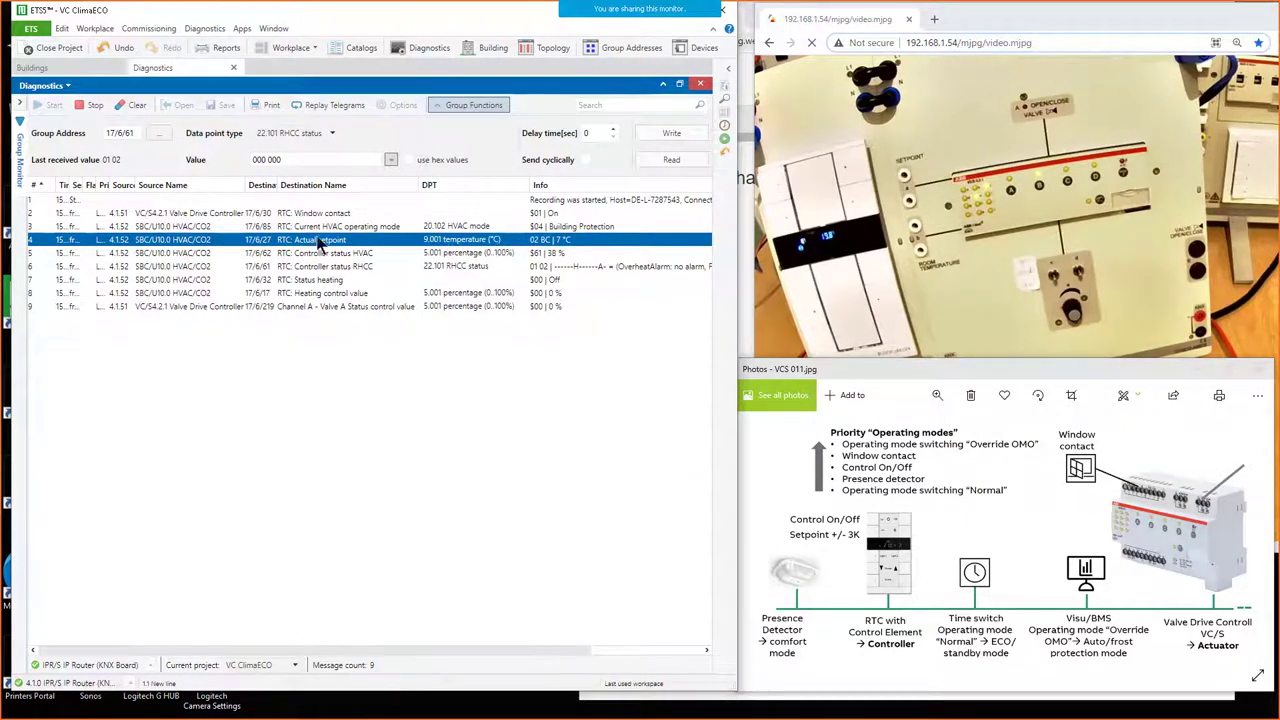
pyautogui.click(281, 283)
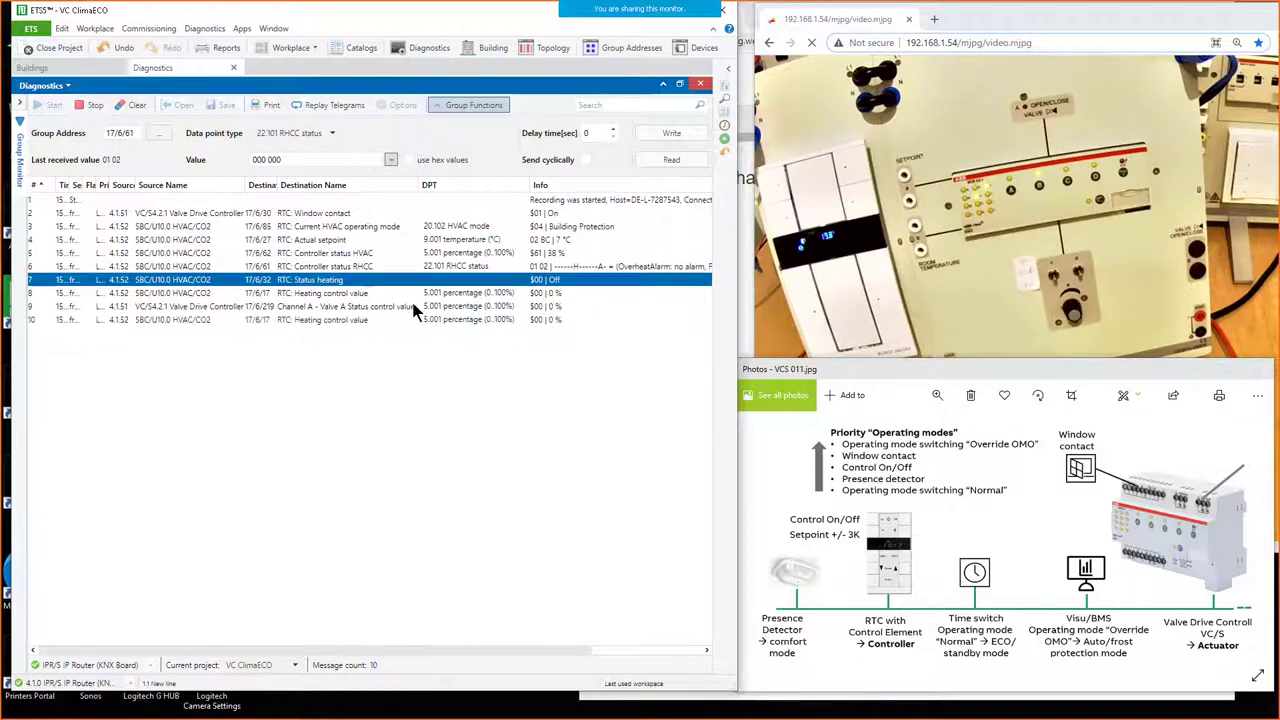
pyautogui.click(382, 293)
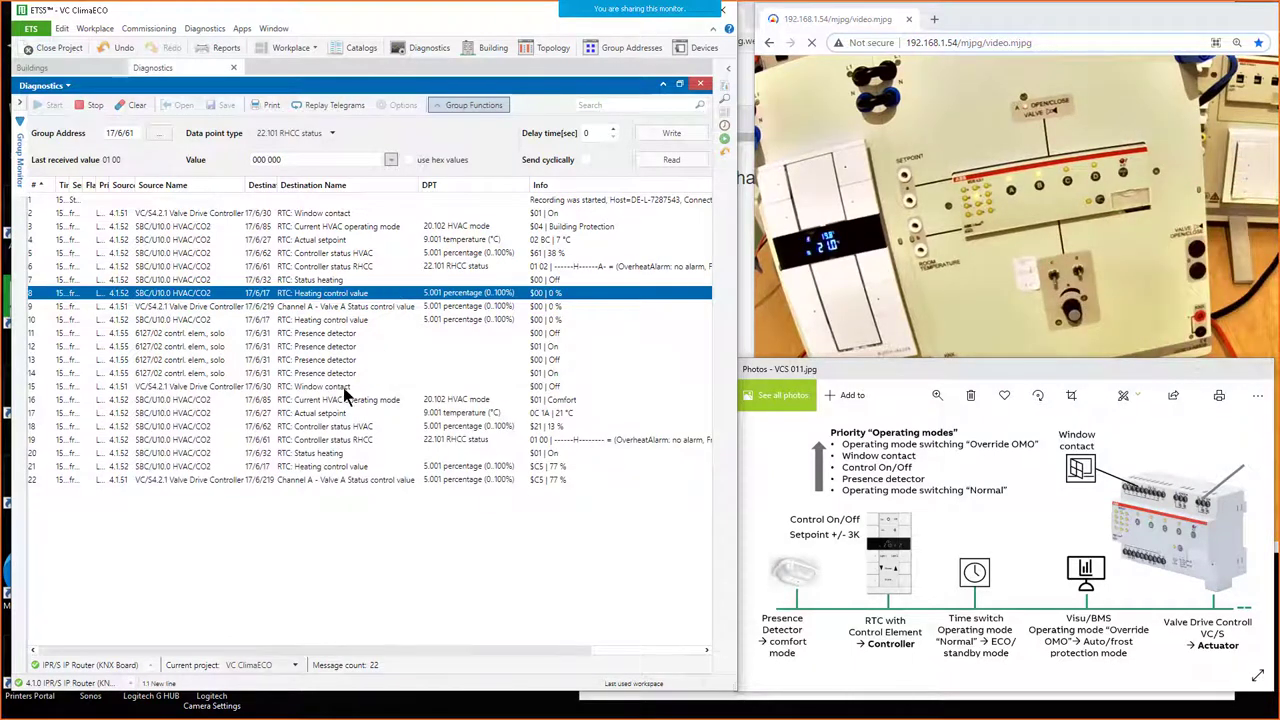
# Step: Examine the telegrams following the window contact's Off signal, checking actual setpoint, heating status and heating control value
pyautogui.click(280, 377)
pyautogui.click(288, 386)
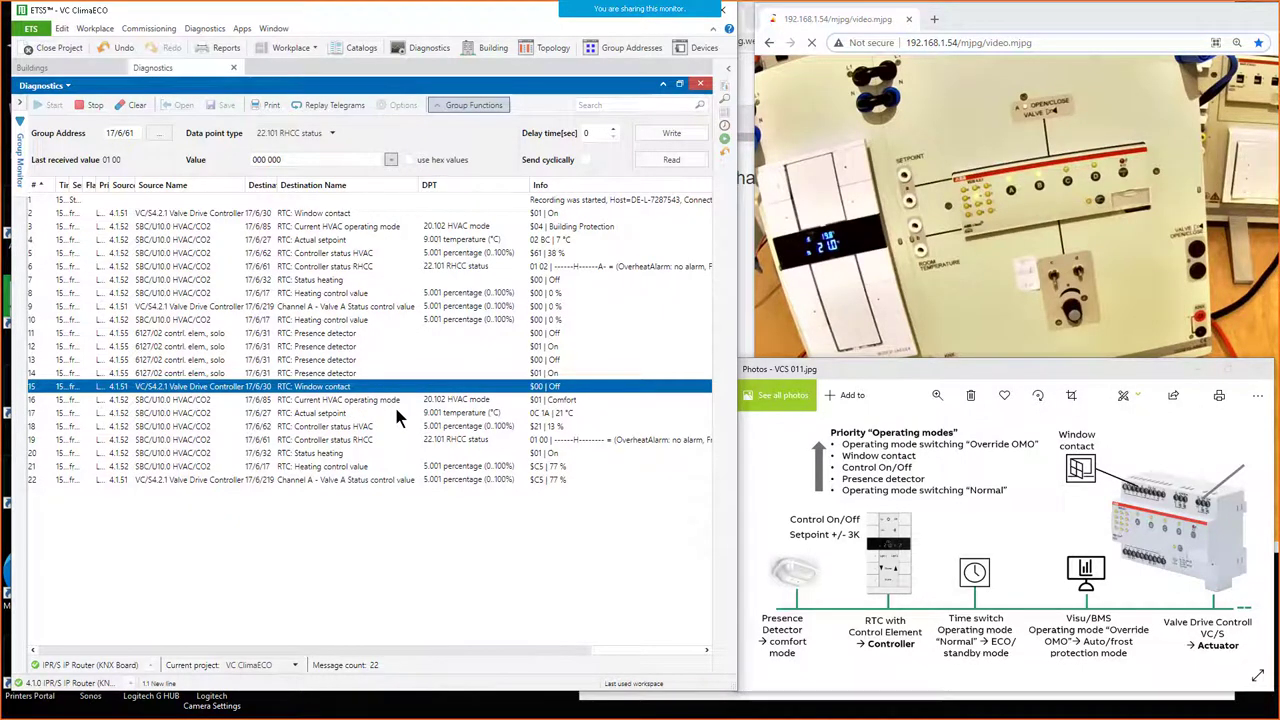
pyautogui.click(396, 412)
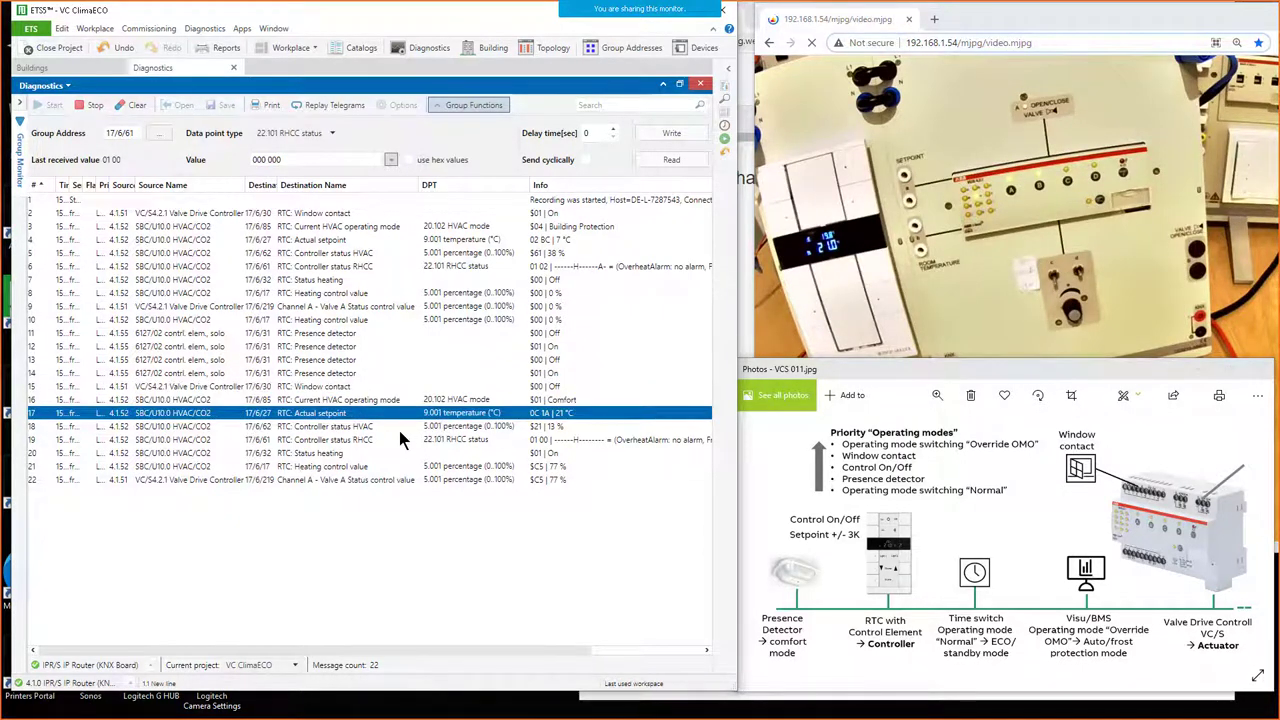
pyautogui.click(350, 453)
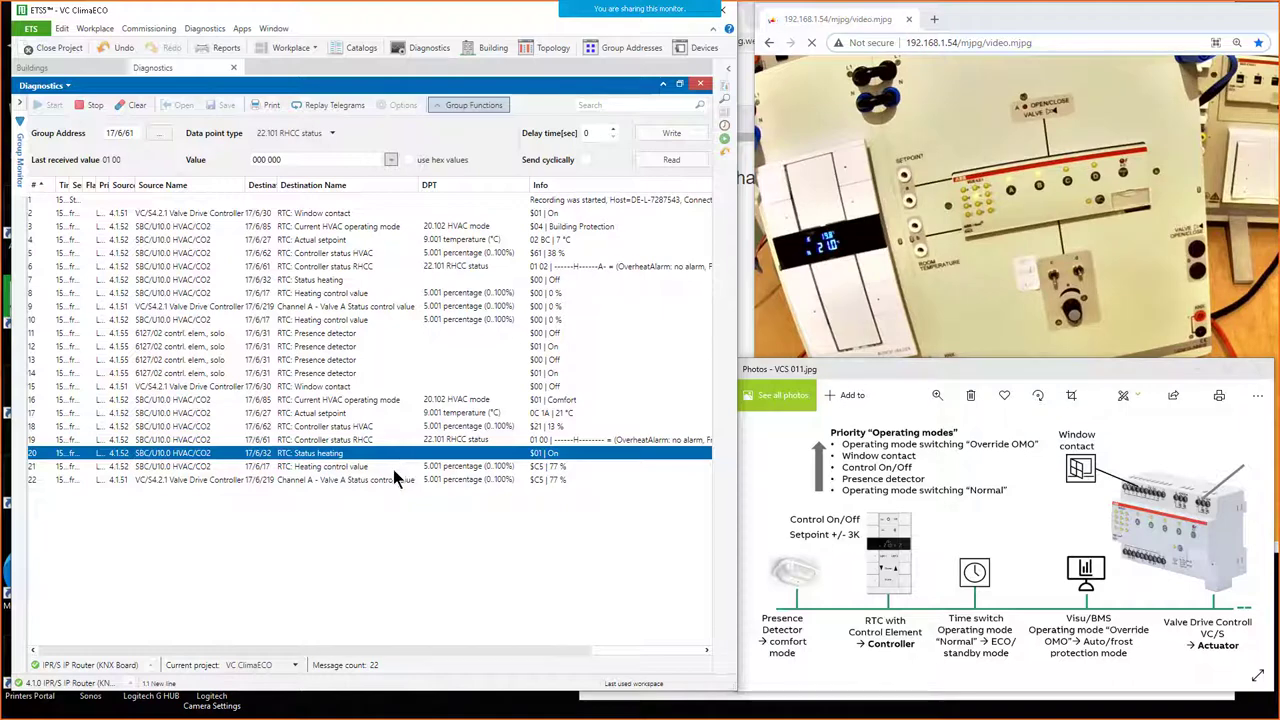
pyautogui.click(394, 469)
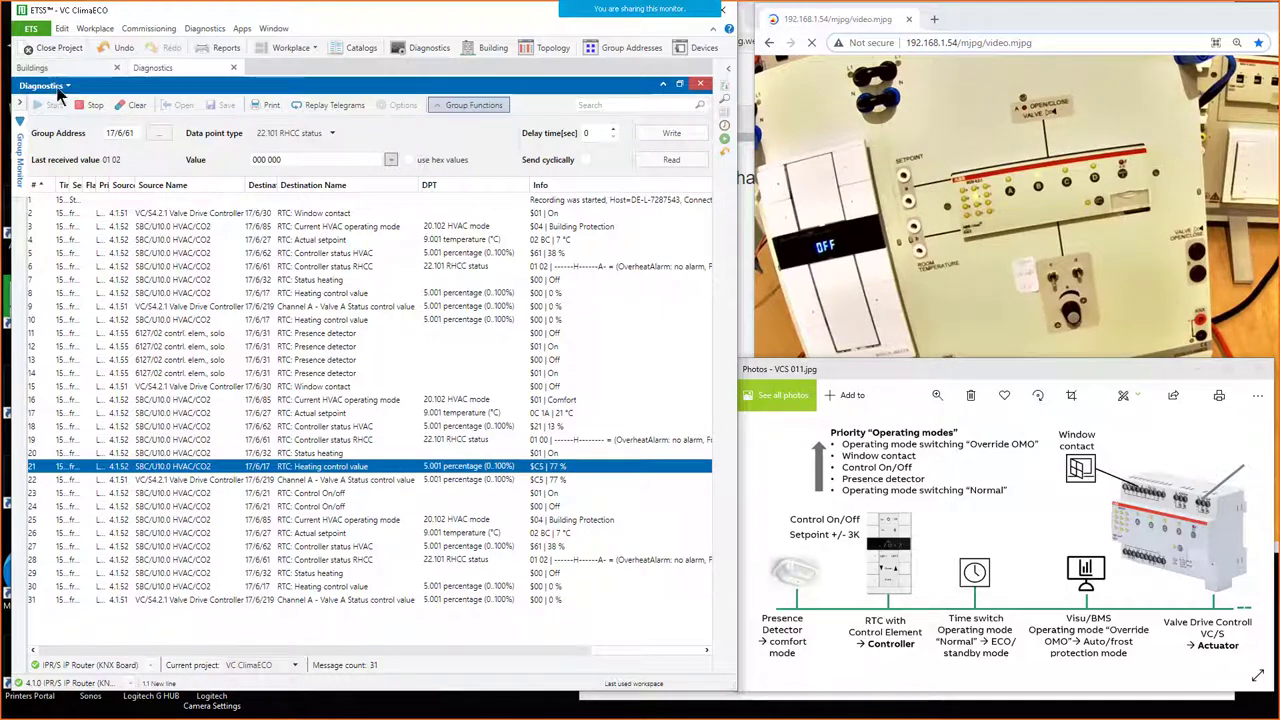
# Step: Stop the group monitor recording and put the ETS window back in place beside the camera view
pyautogui.click(90, 105)
pyautogui.moveTo(343, 11); pyautogui.dragTo(333, 62)
pyautogui.moveTo(659, 53); pyautogui.dragTo(659, 8)
# Step: Switch to the i-bus Tool and connect to the valve drive controller at physical address 4.1.51
pyautogui.moveTo(665, 712)
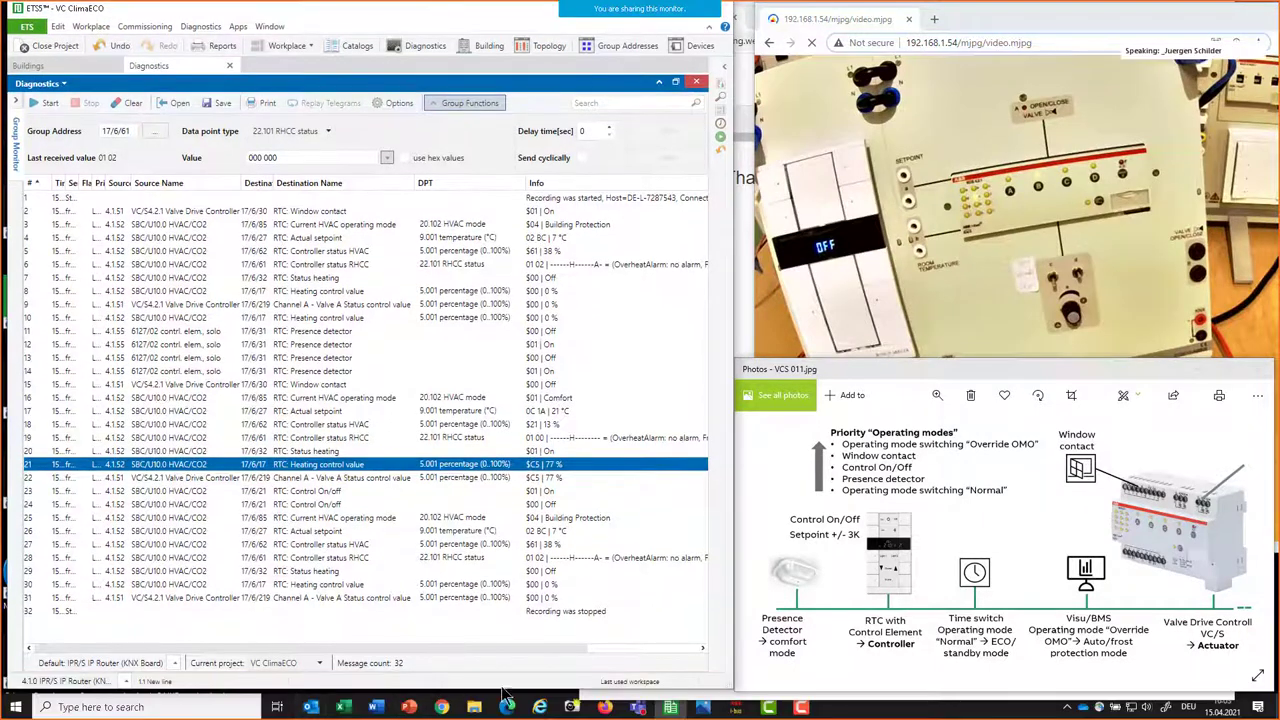
pyautogui.click(736, 707)
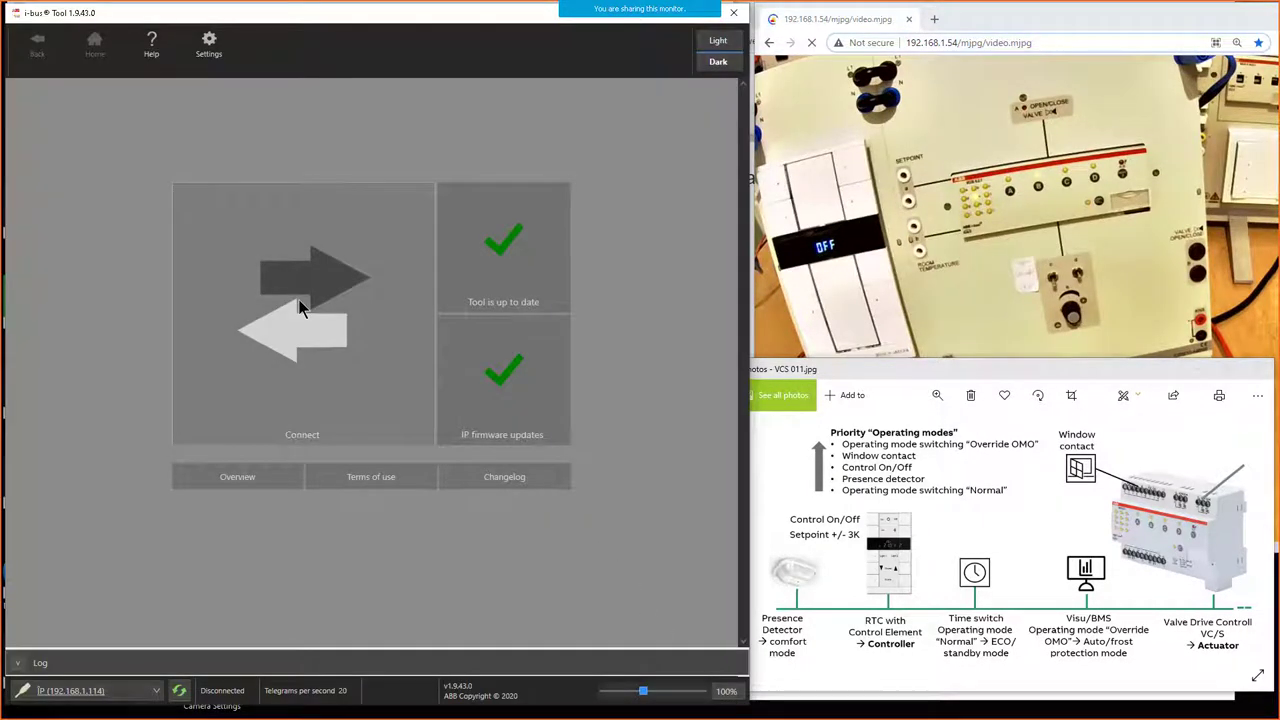
pyautogui.click(361, 273)
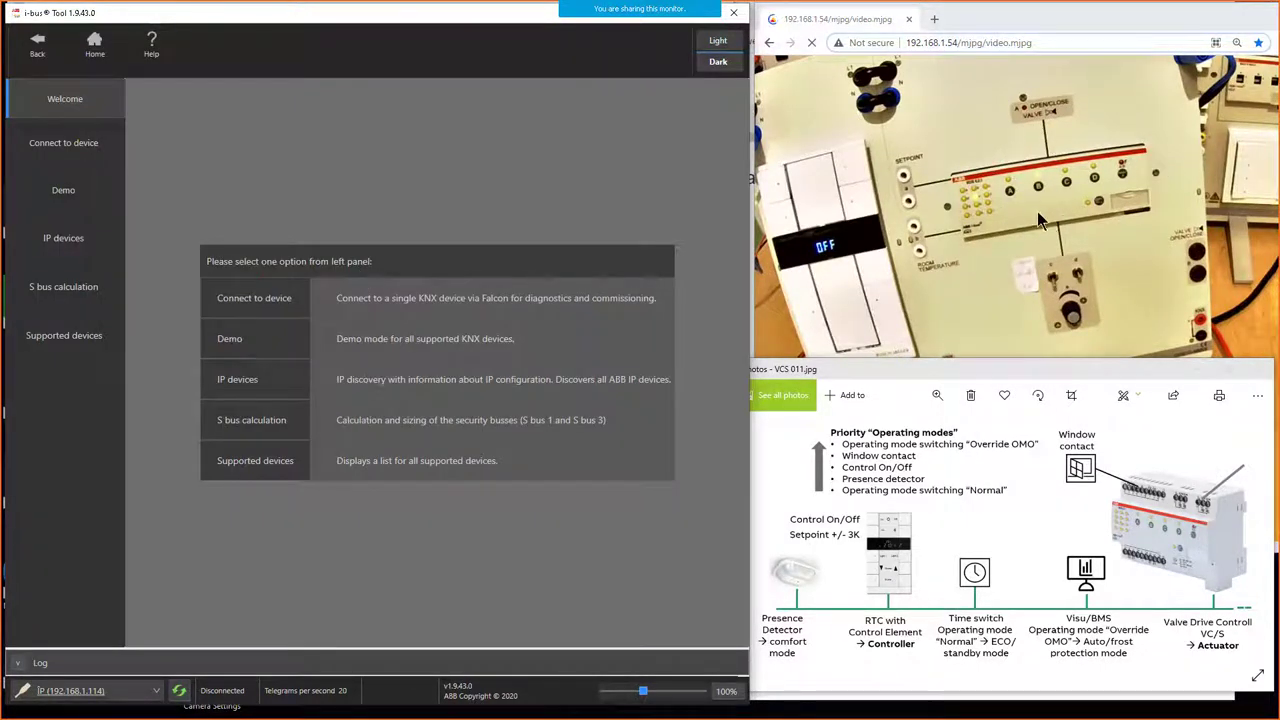
pyautogui.click(66, 147)
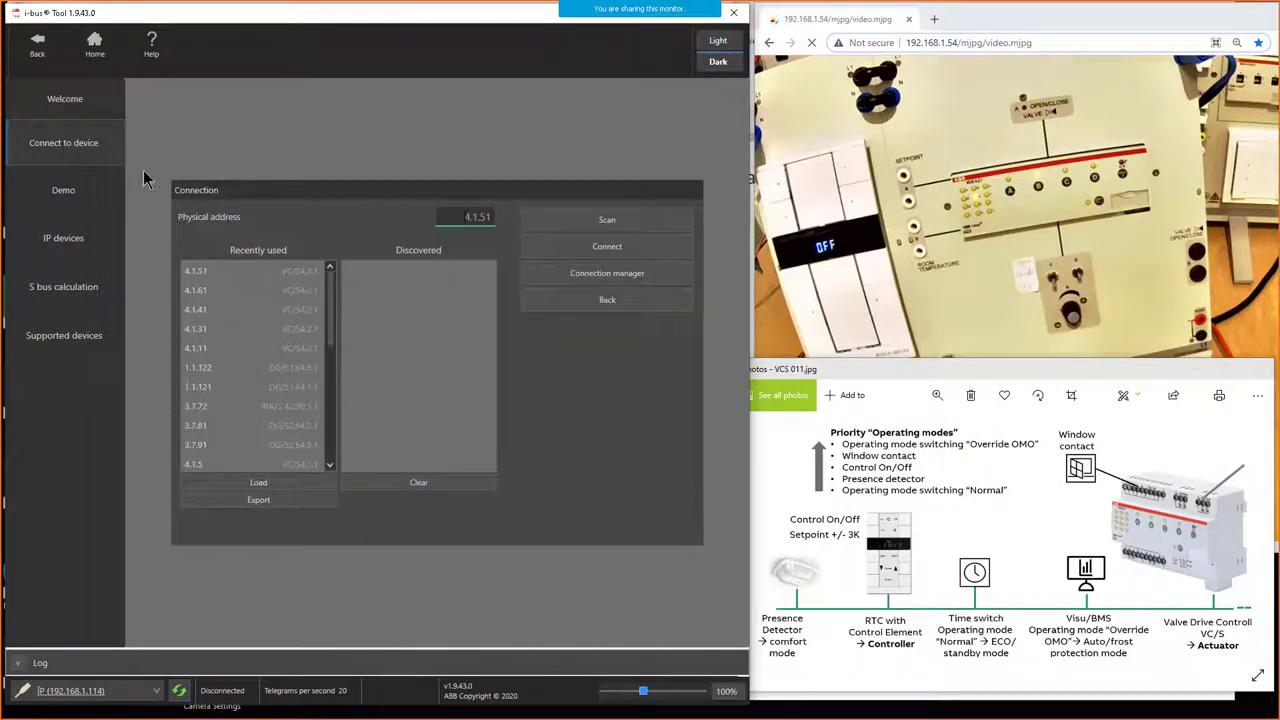
pyautogui.click(462, 219)
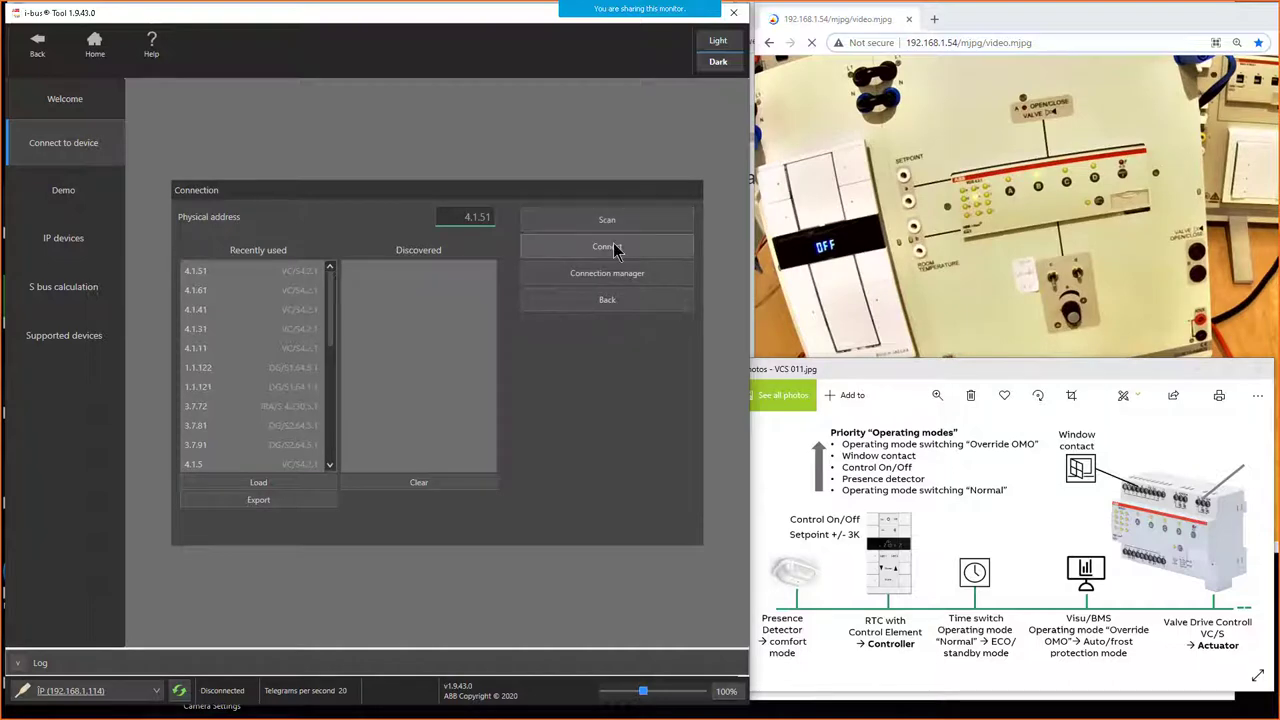
pyautogui.click(613, 249)
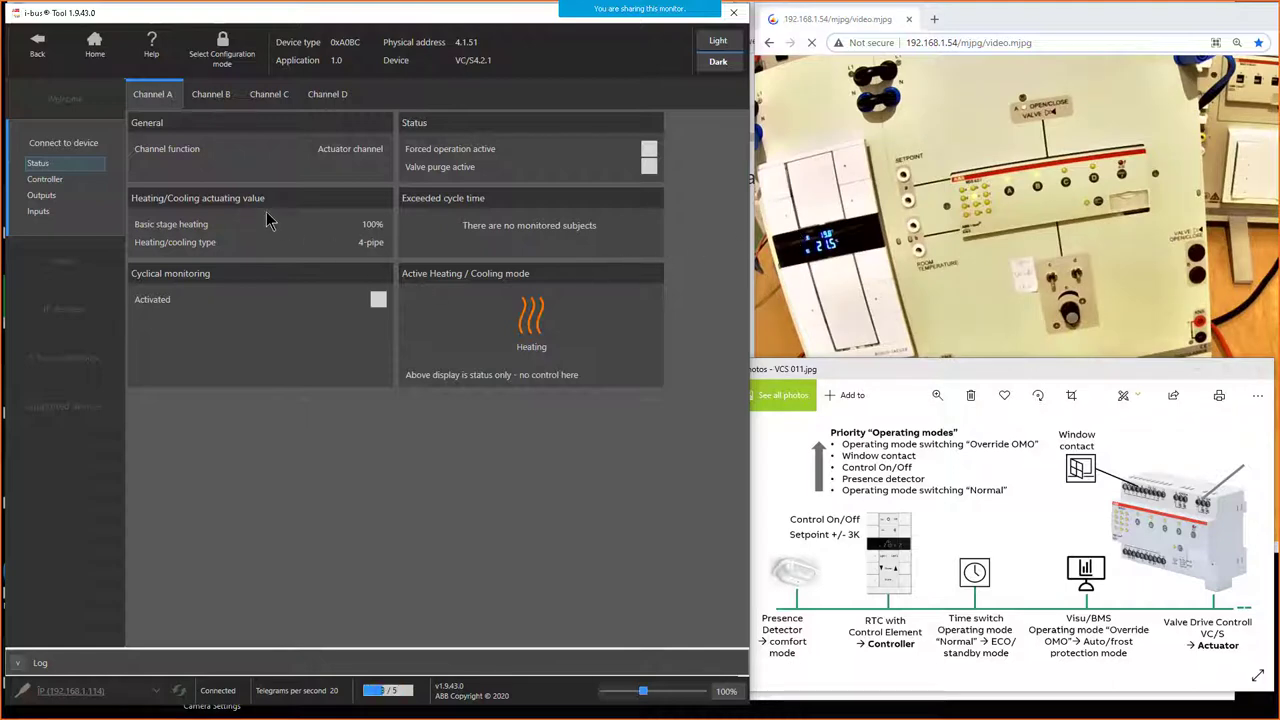
# Step: View the channel B controller data, then enable configuration mode for the channel A output and access its actuating value
pyautogui.click(71, 179)
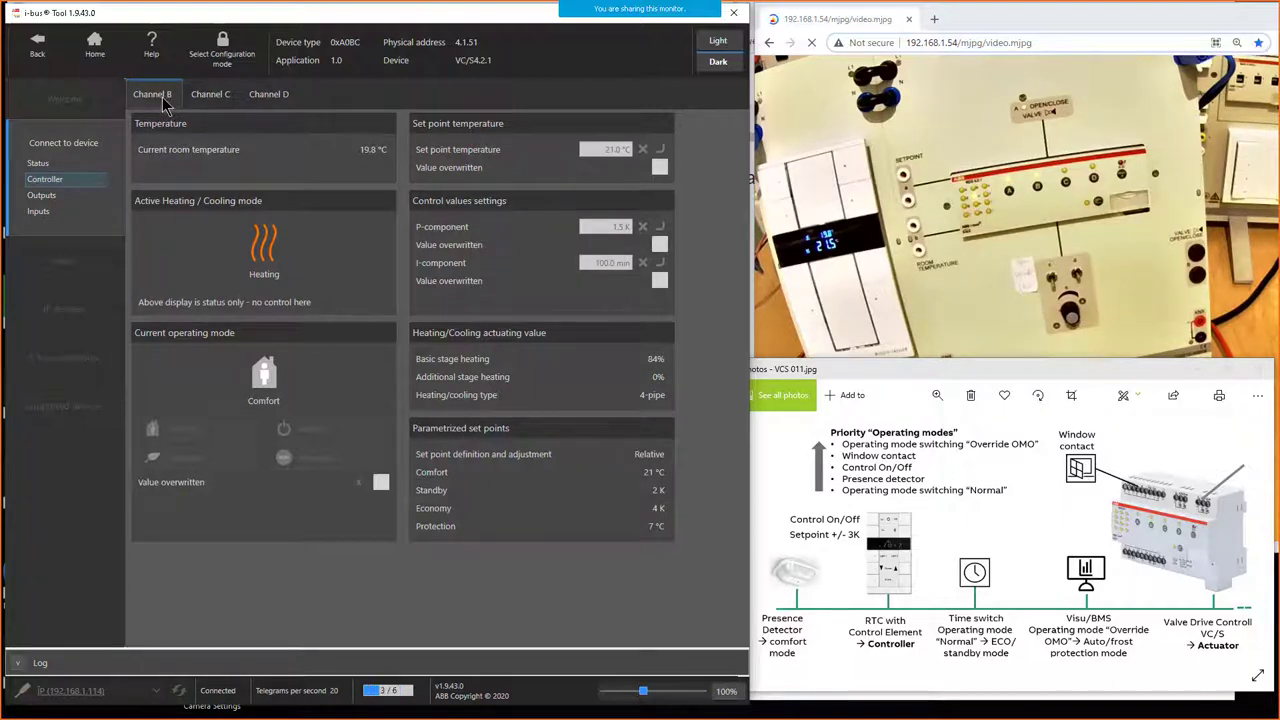
pyautogui.click(60, 195)
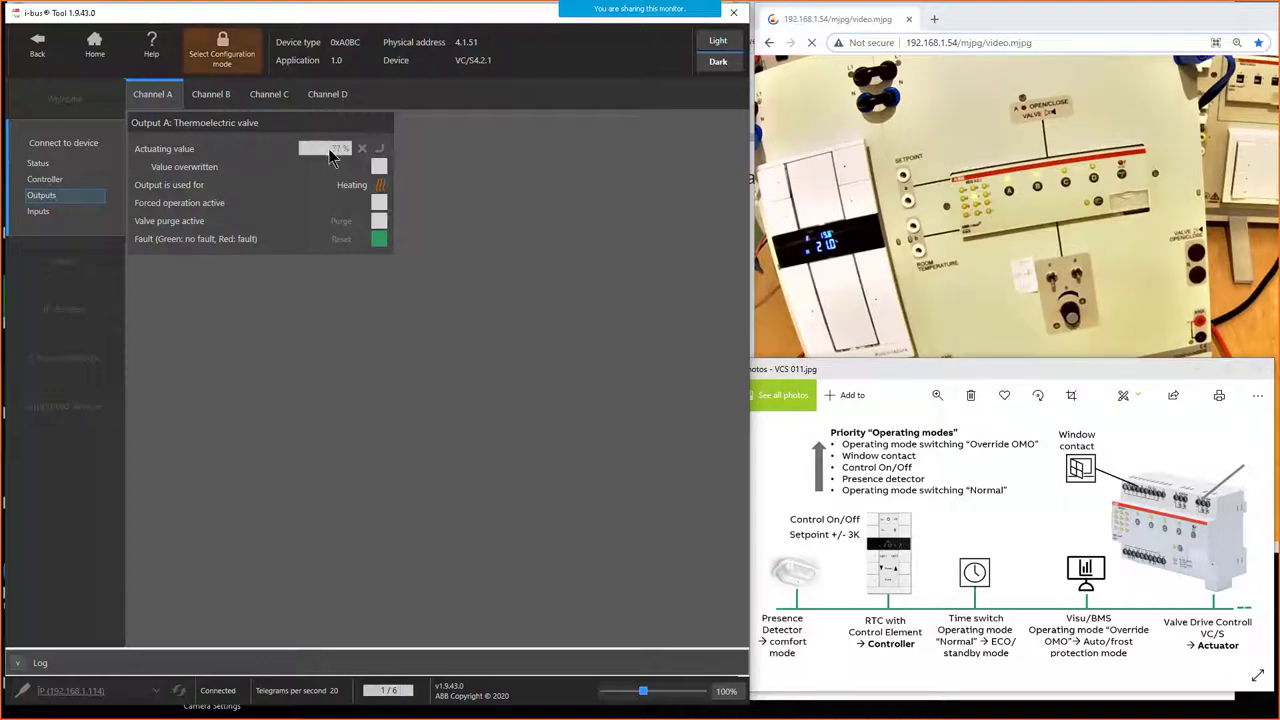
pyautogui.click(237, 57)
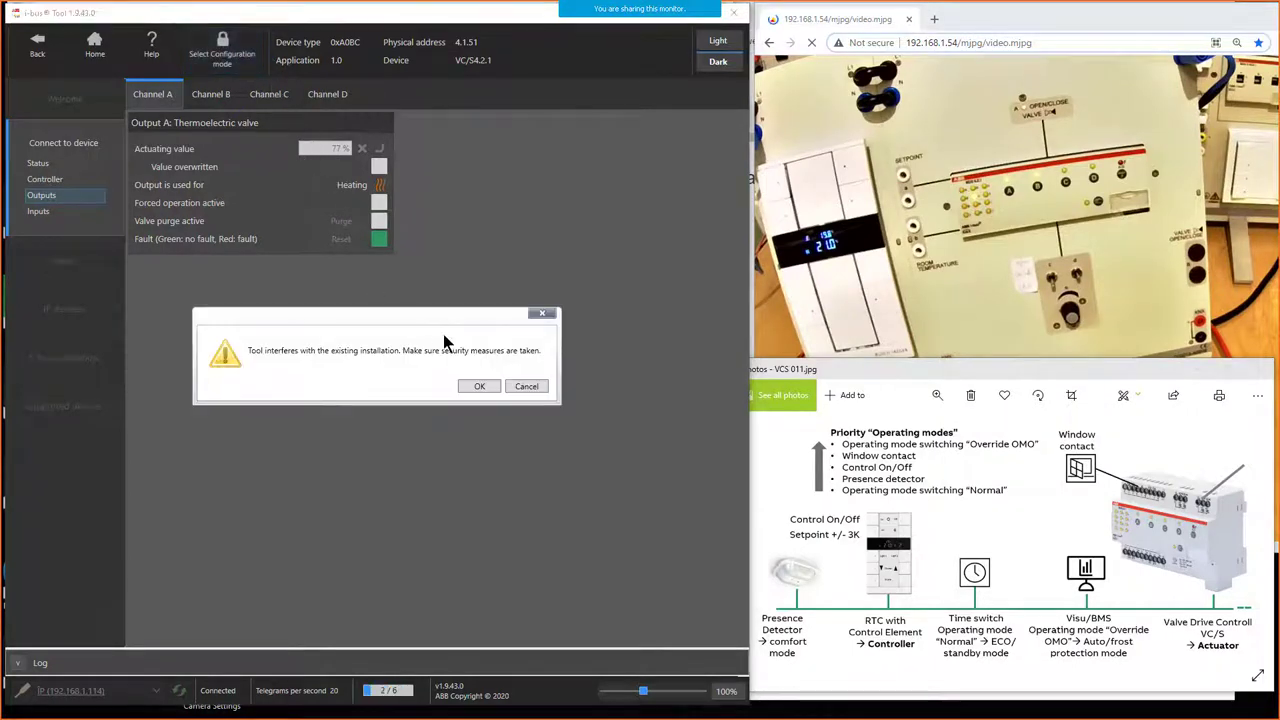
pyautogui.click(480, 386)
pyautogui.click(340, 150)
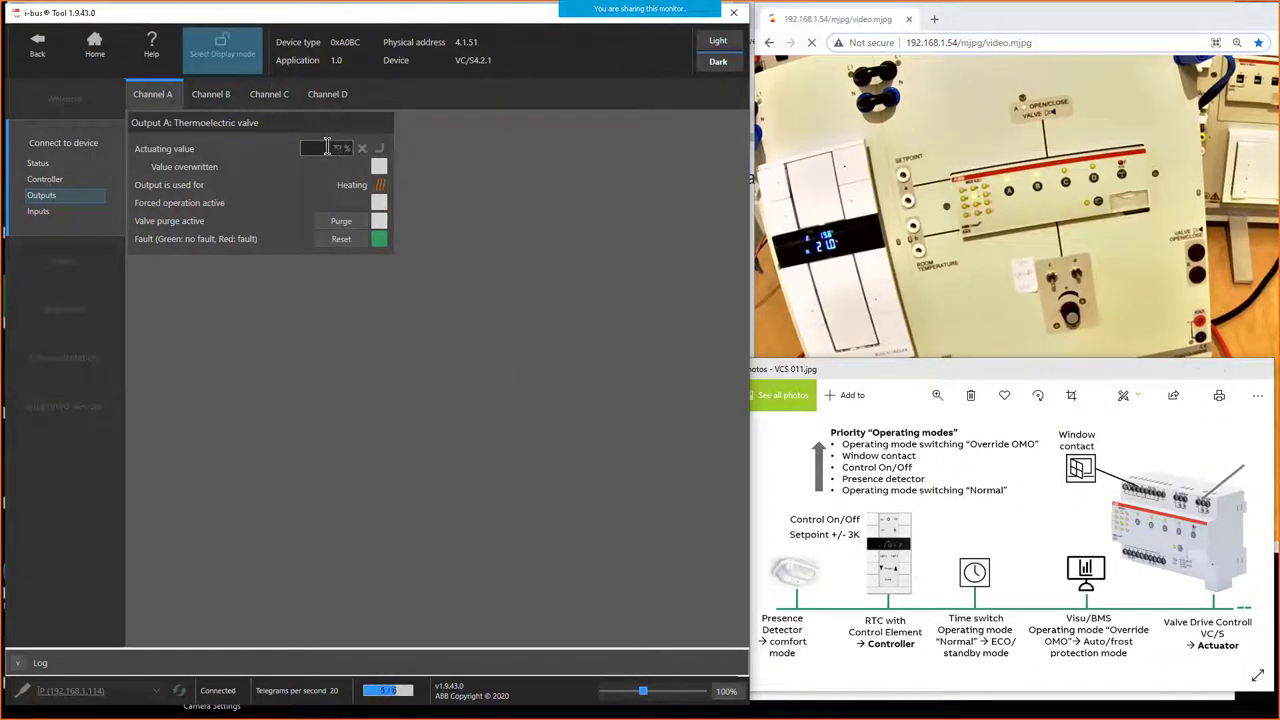
pyautogui.click(380, 150)
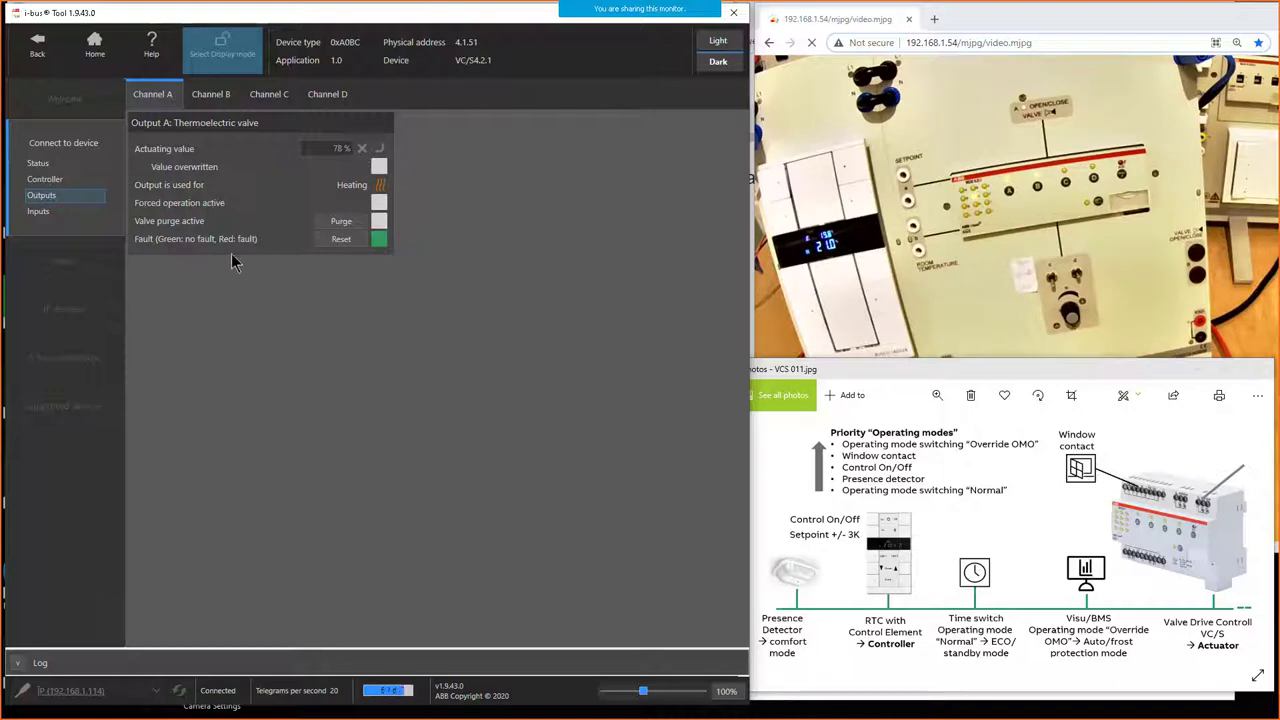
# Step: Check the window contact's status on channel A's input c against the actuating value of valve output A
pyautogui.click(76, 214)
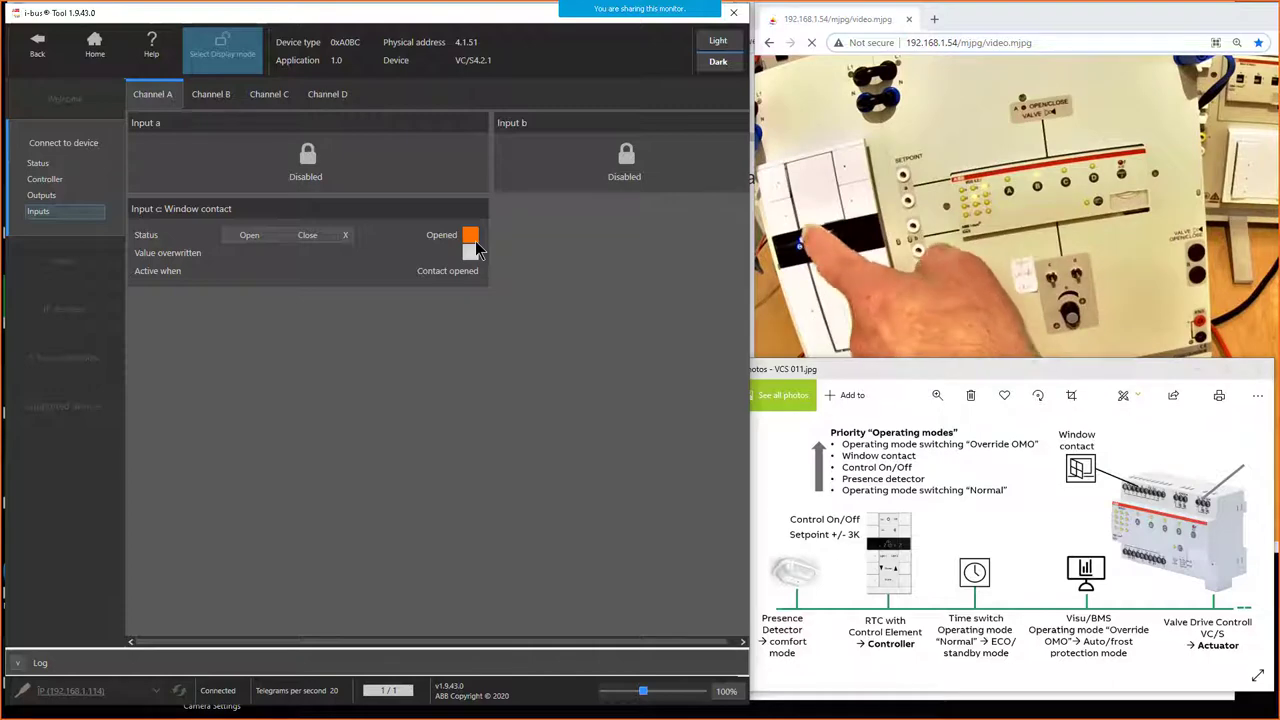
pyautogui.click(77, 196)
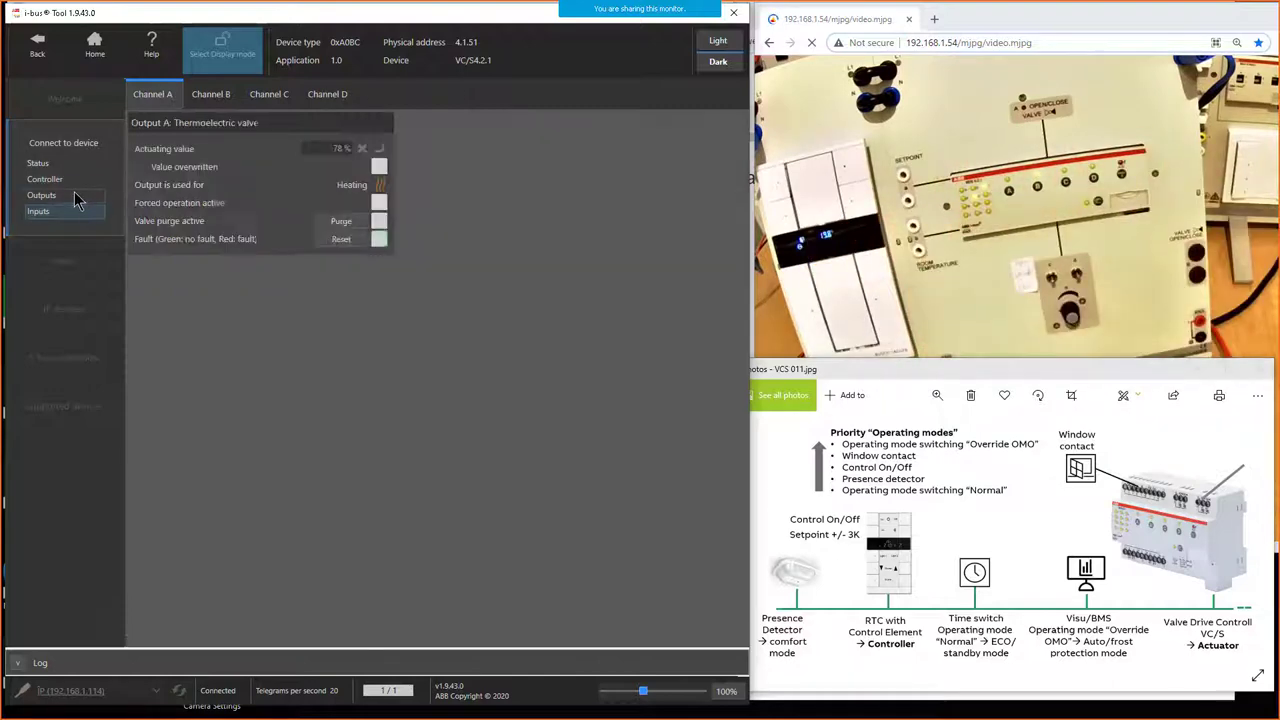
pyautogui.click(316, 148)
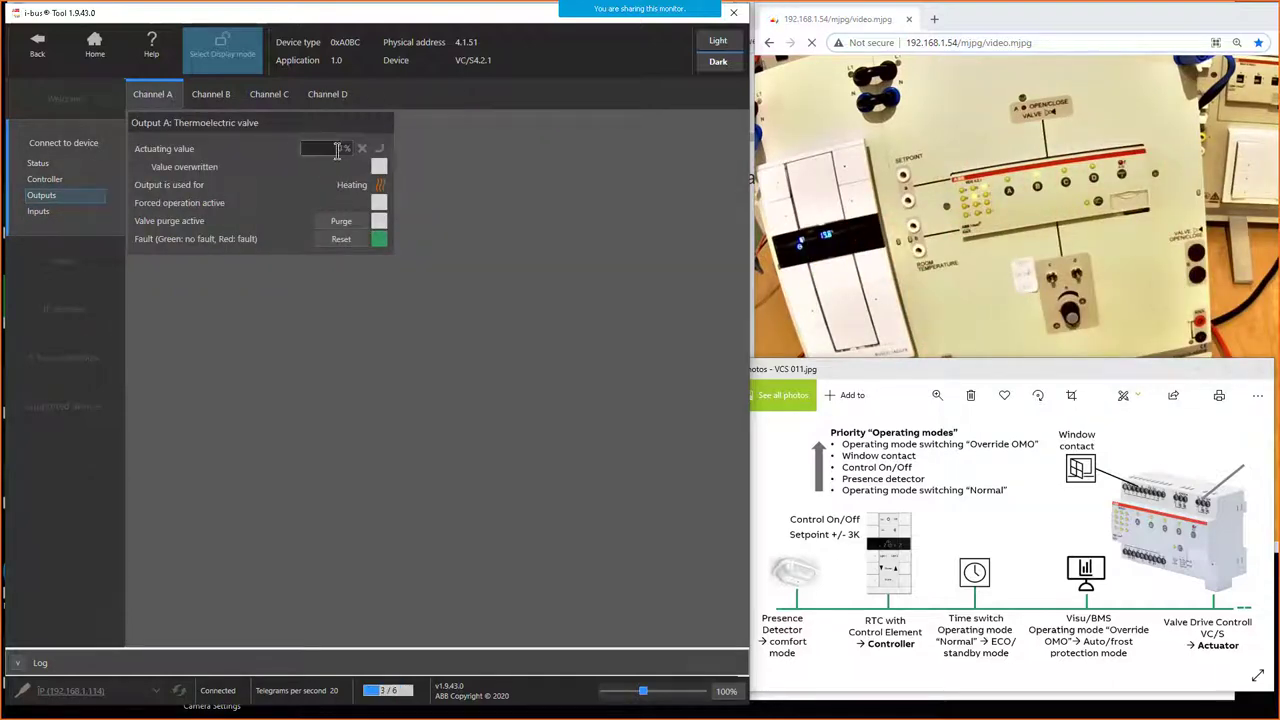
pyautogui.click(67, 215)
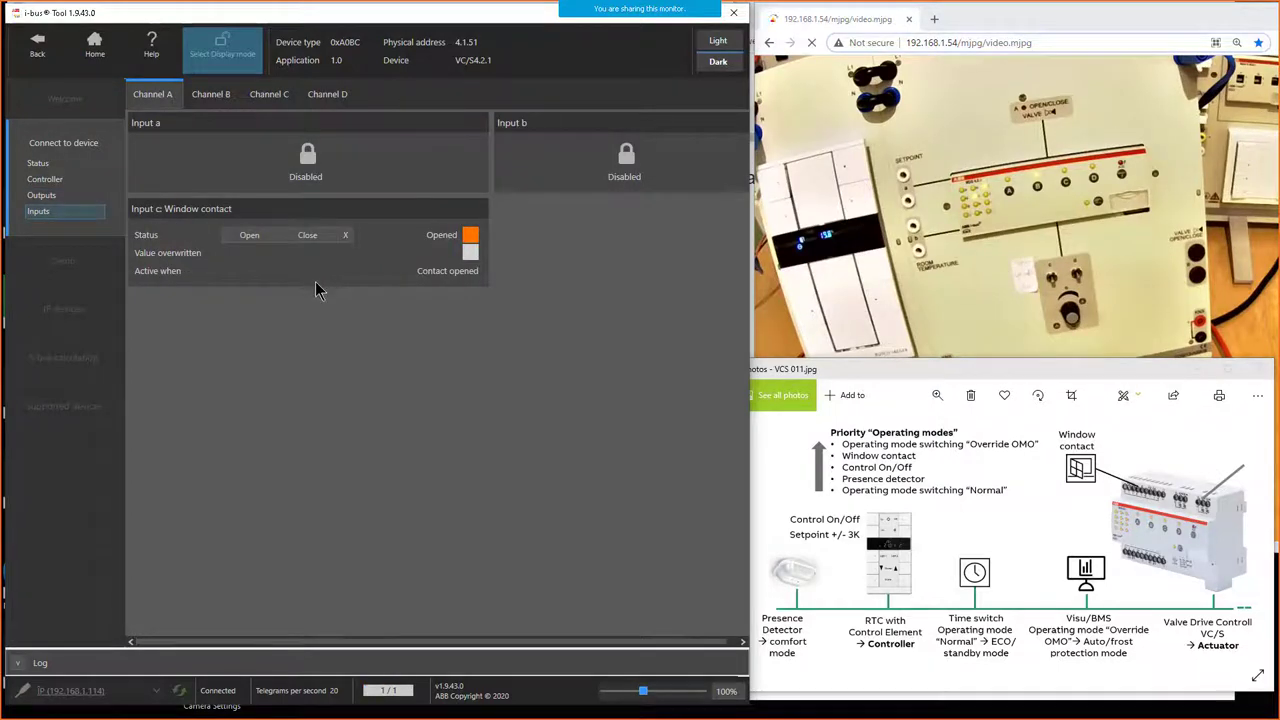
# Step: Review the channel B controller data and the status overviews of channels B and A
pyautogui.click(86, 182)
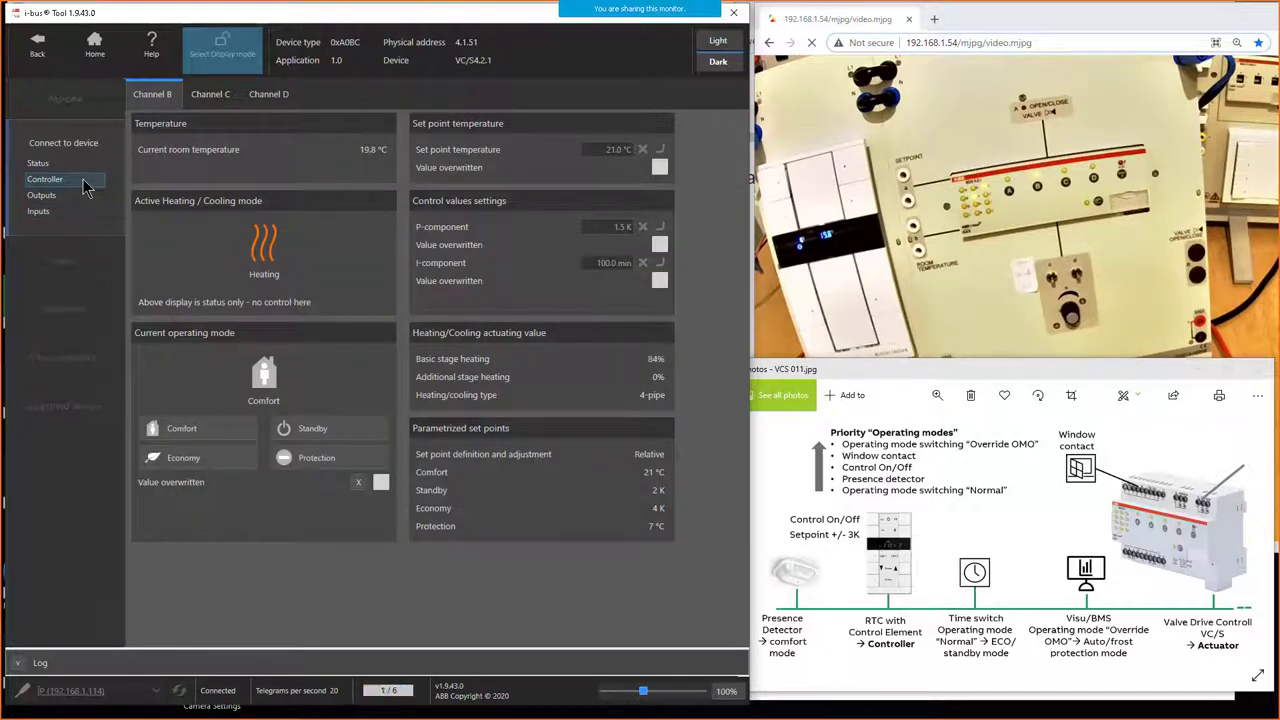
pyautogui.click(73, 162)
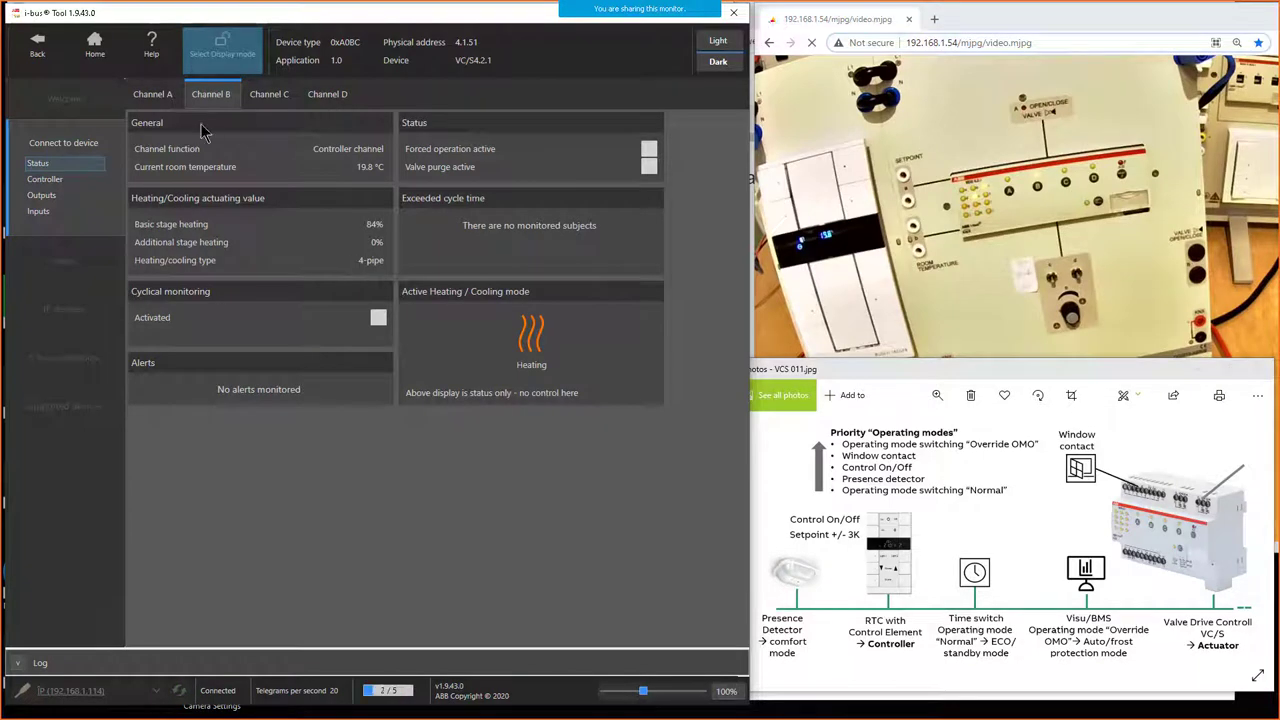
pyautogui.click(158, 96)
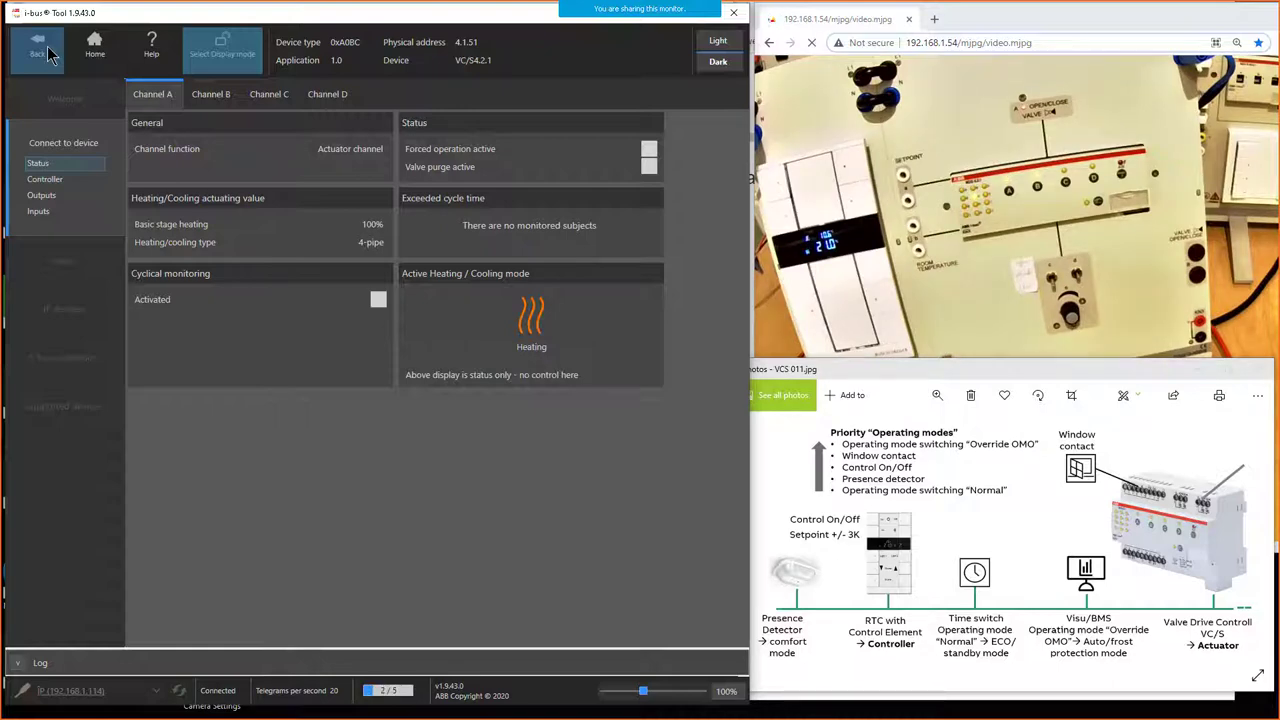
pyautogui.click(420, 12)
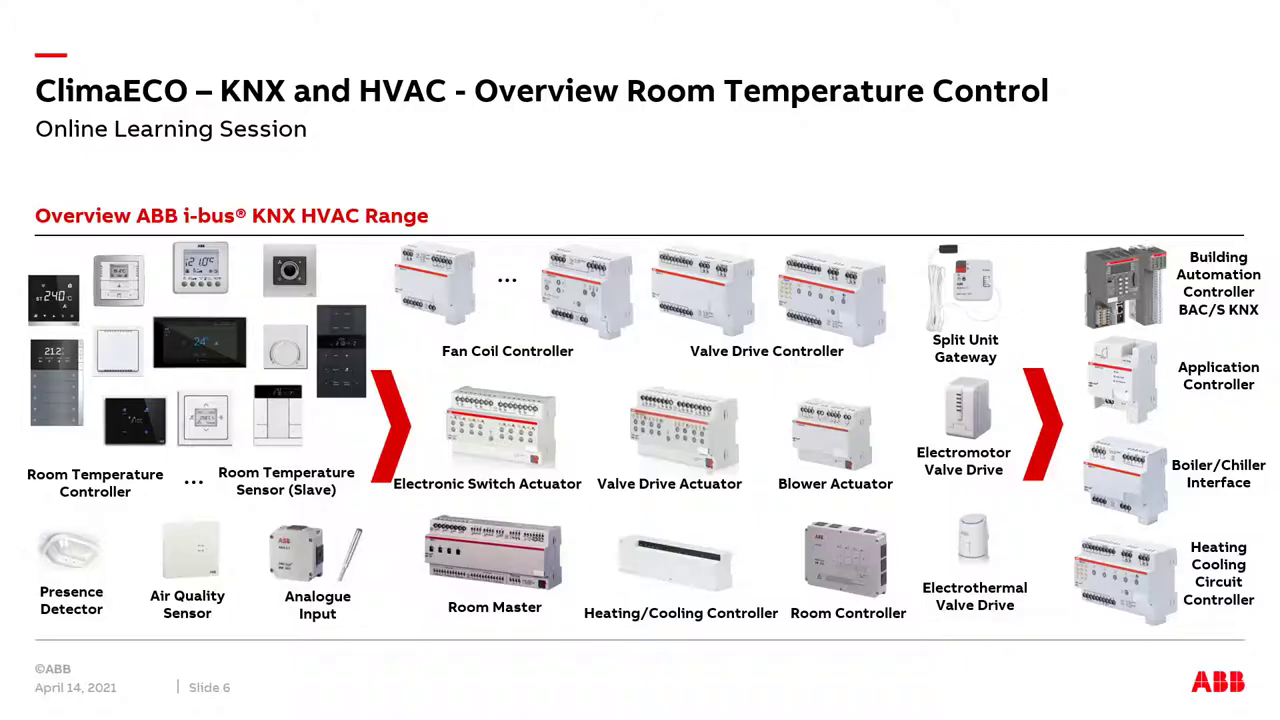